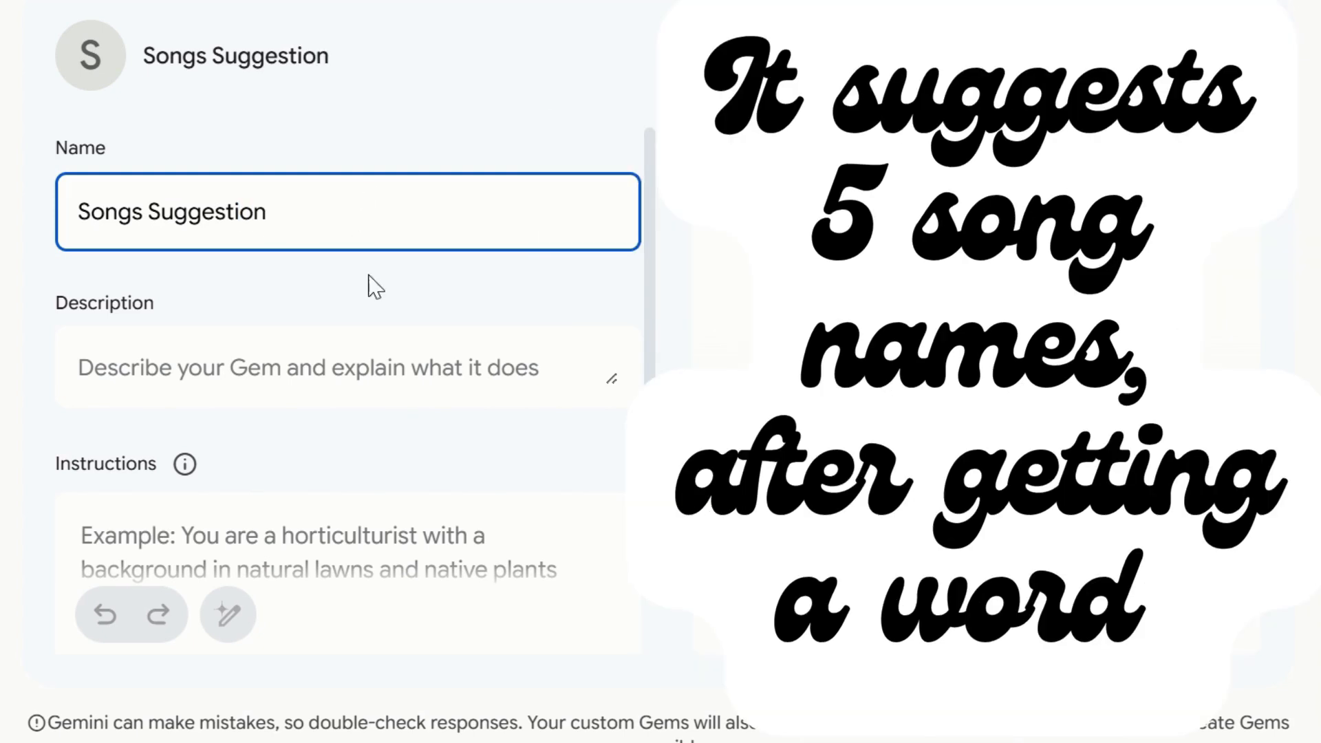
Fill in the Gem's description as "Tell me the word, i will suggest you 5 top song name".
{"action": "left_click", "coordinate": [159, 375]}
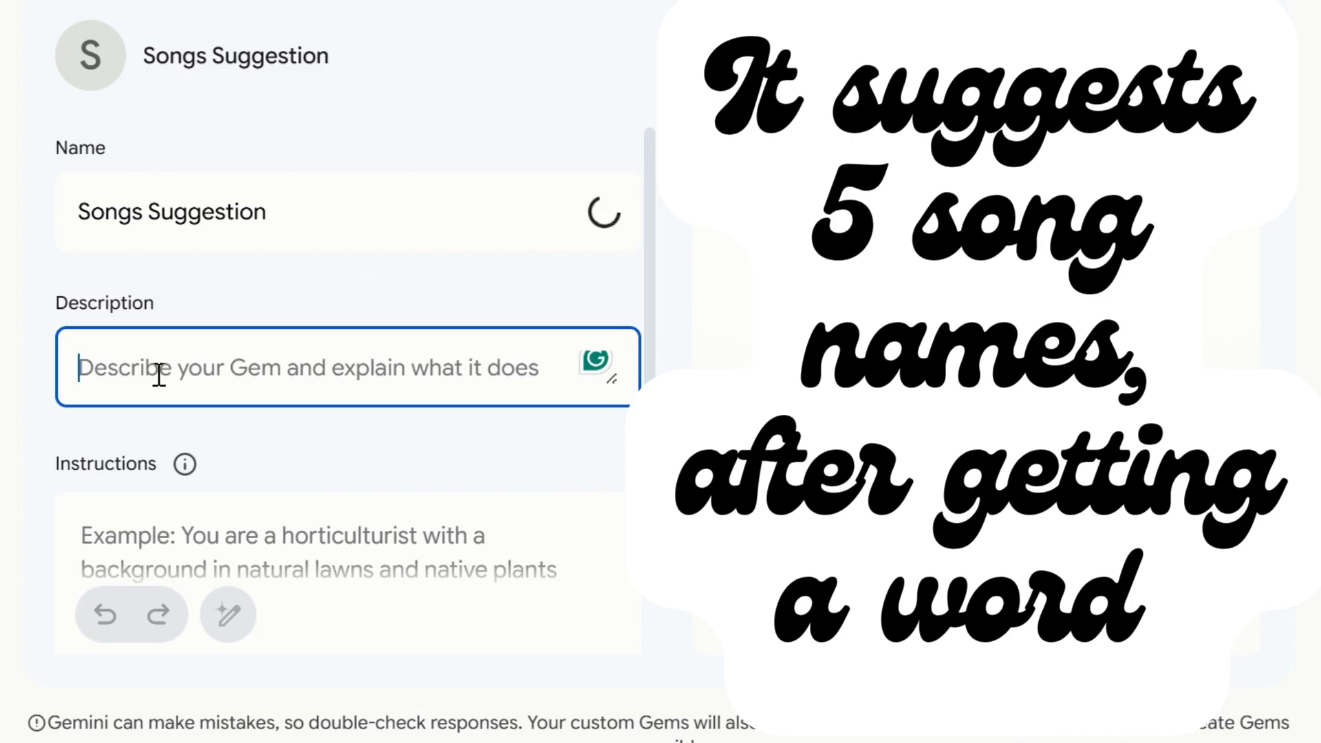
{"action": "left_click", "coordinate": [327, 225]}
{"action": "left_click", "coordinate": [197, 353]}
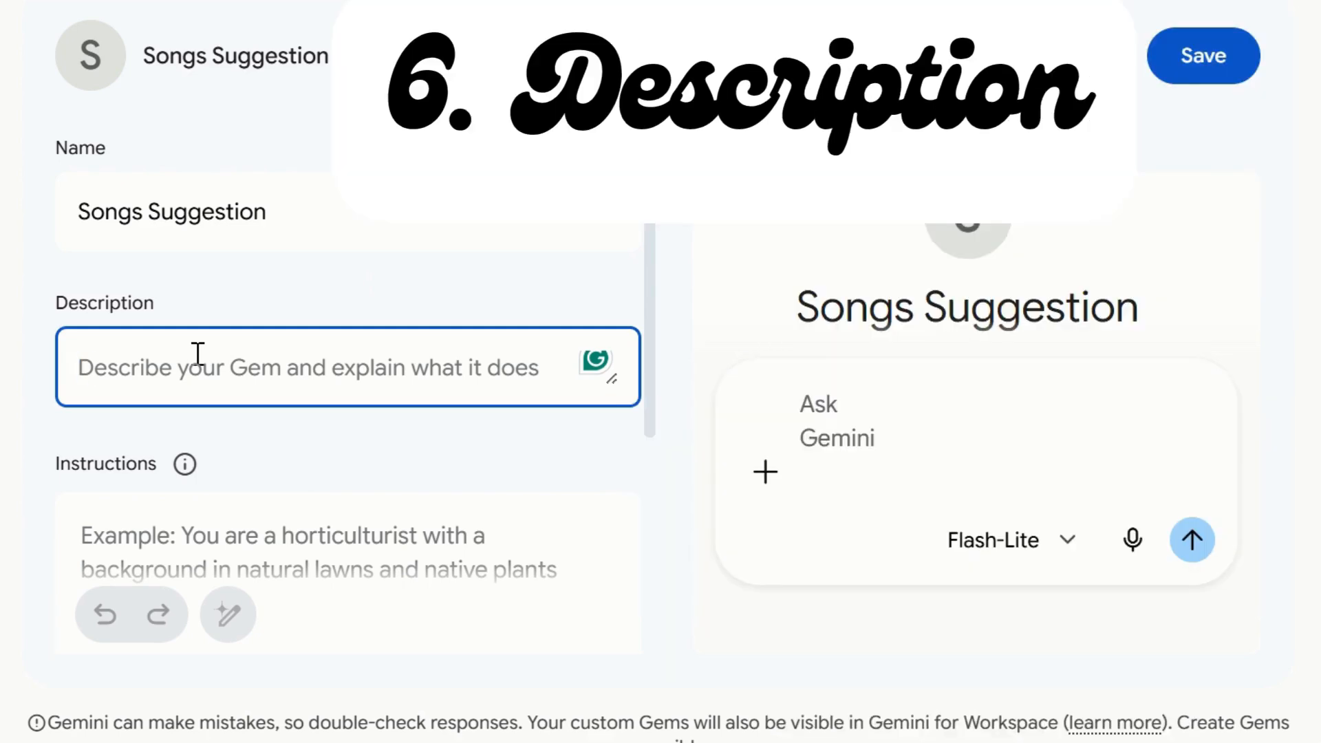
{"action": "type", "text": "Tell me the word"}
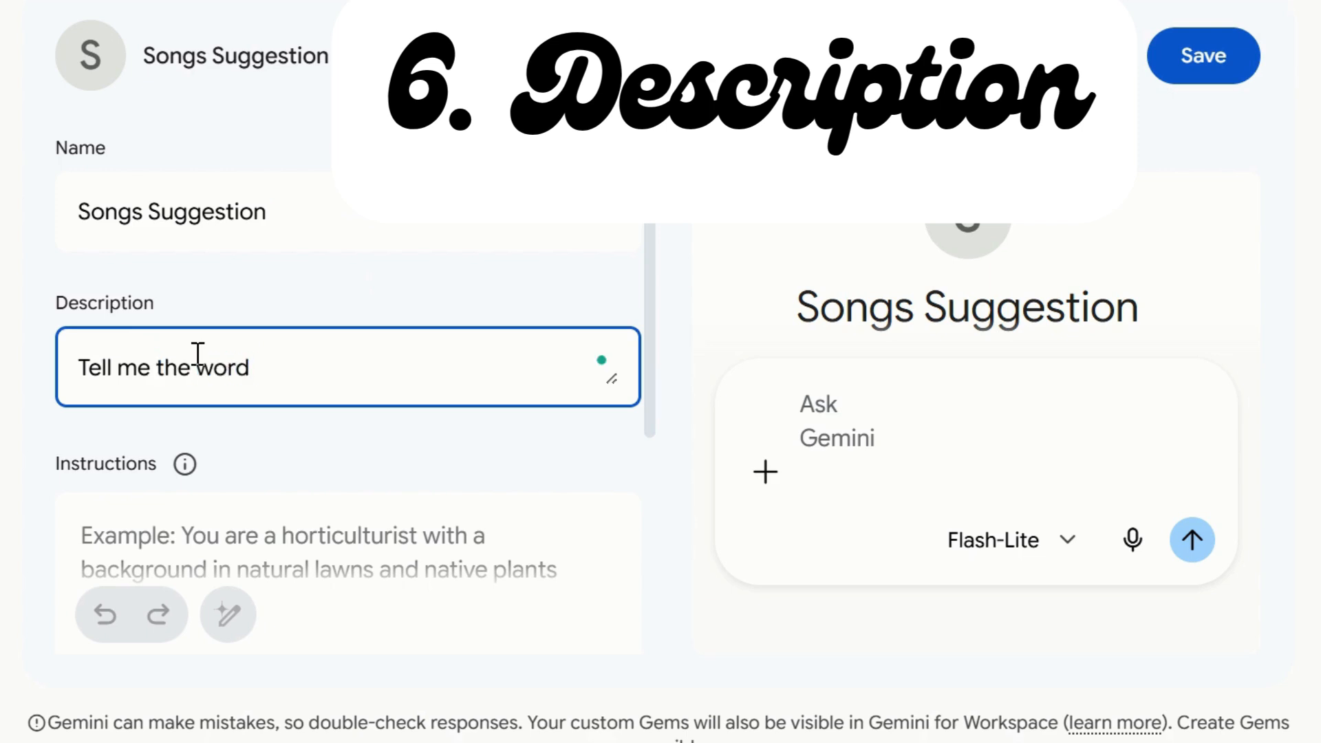
{"action": "type", "text": ", iwll"}
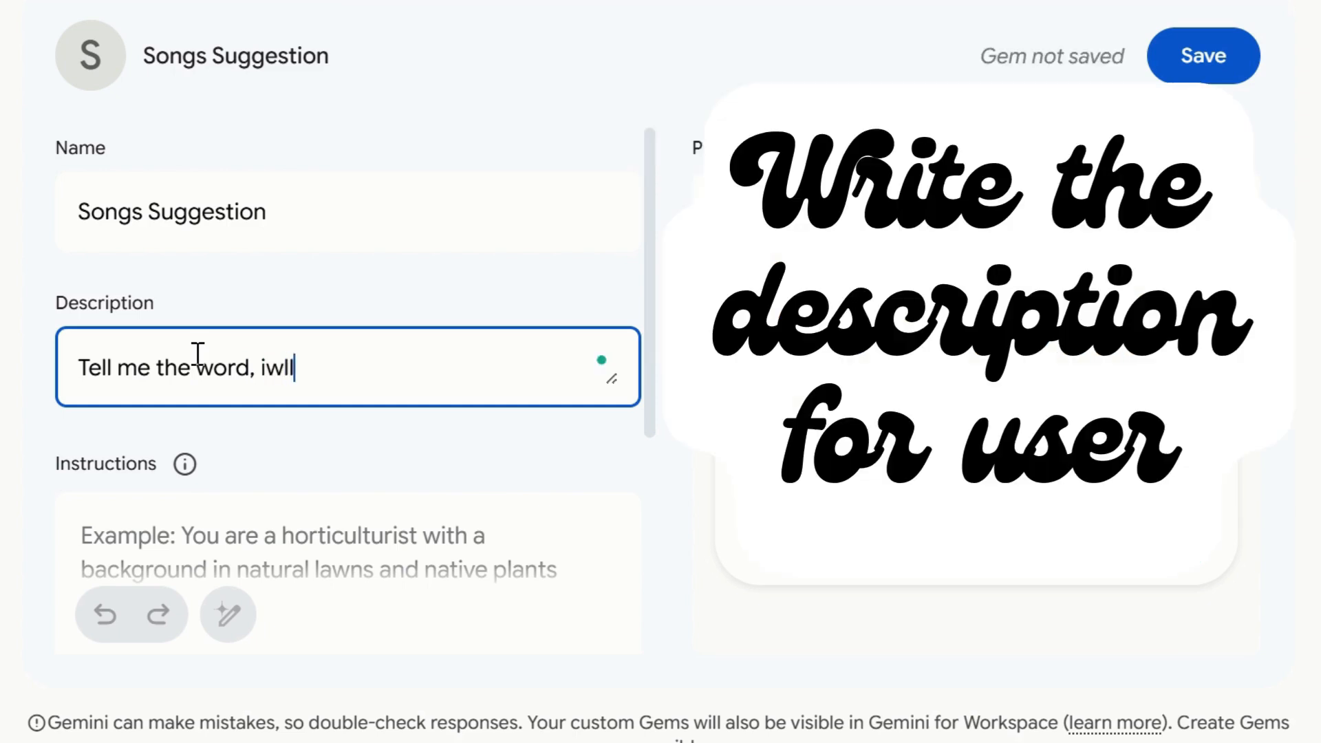
{"action": "key", "text": "BackSpace"}
{"action": "key", "text": "BackSpace"}
{"action": "key", "text": "BackSpace"}
{"action": "type", "text": " will suggest y"}
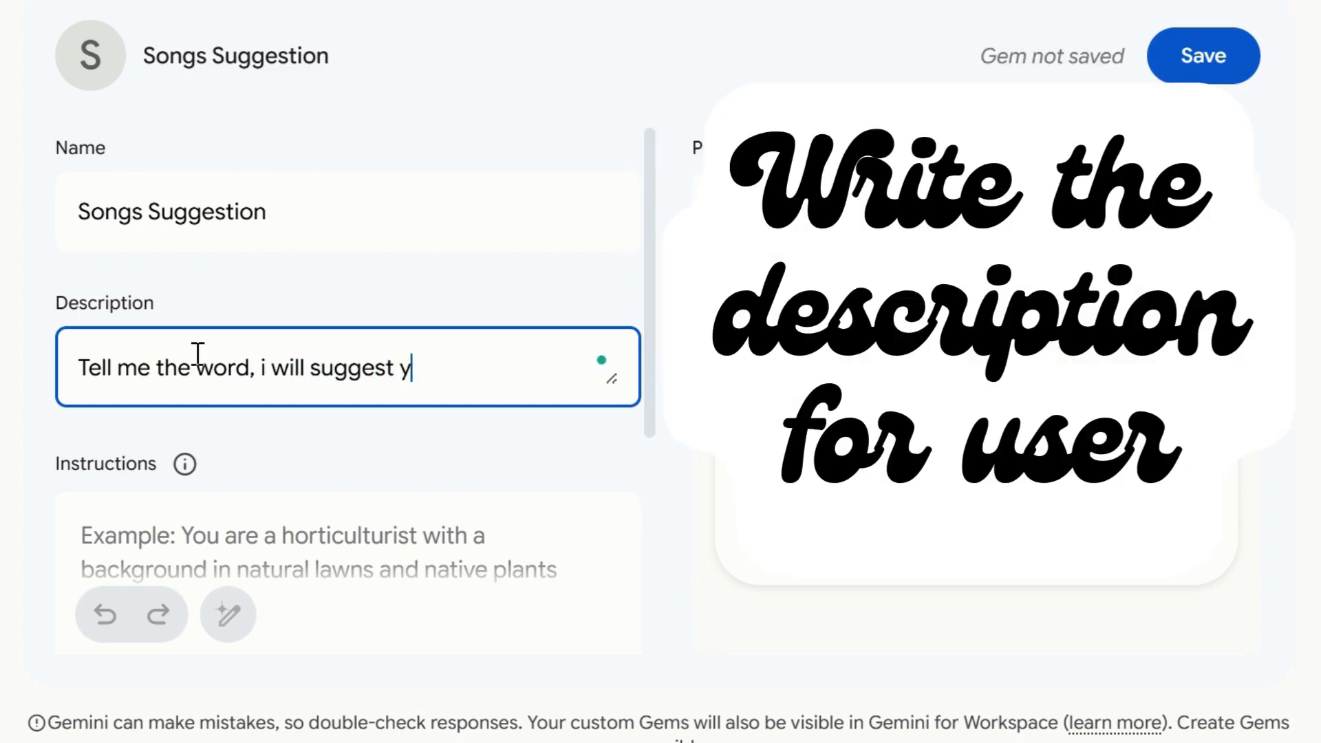
{"action": "type", "text": "ou song"}
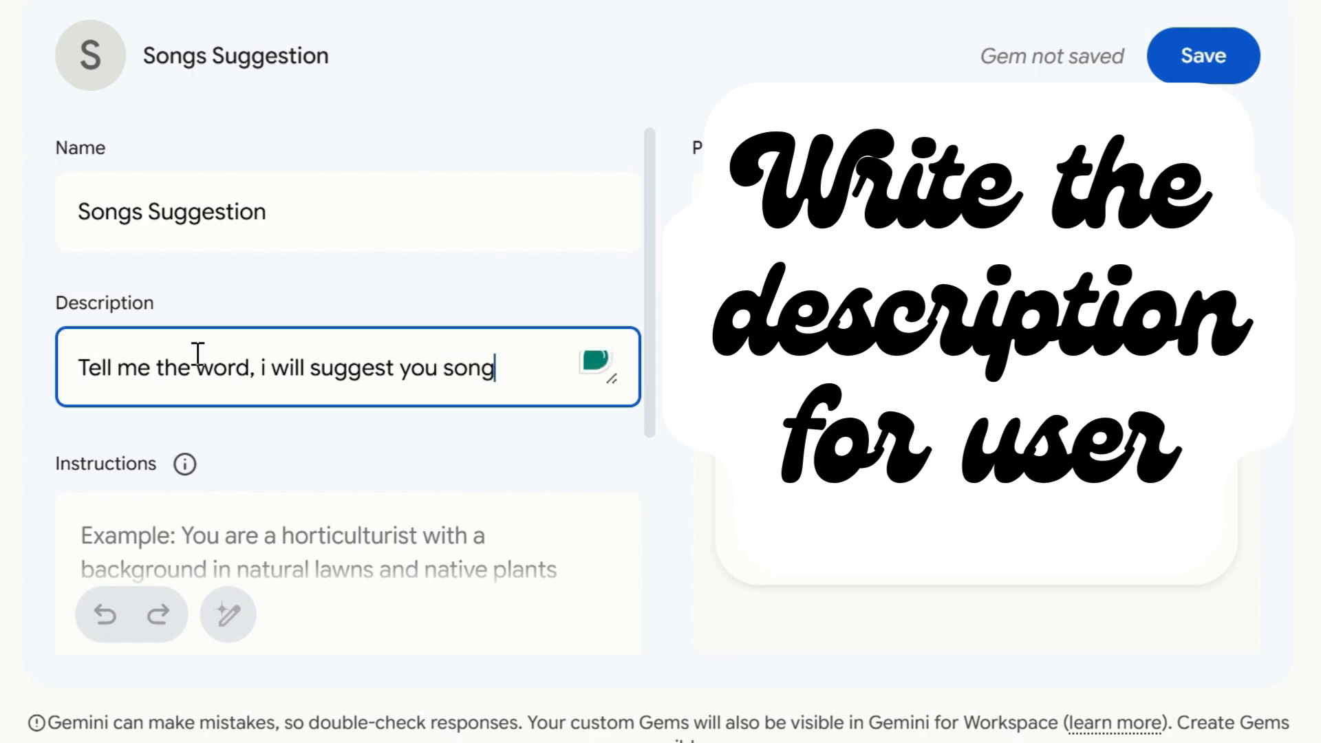
{"action": "key", "text": "BackSpace"}
{"action": "key", "text": "BackSpace"}
{"action": "key", "text": "BackSpace"}
{"action": "key", "text": "BackSpace"}
{"action": "type", "text": "5 t"}
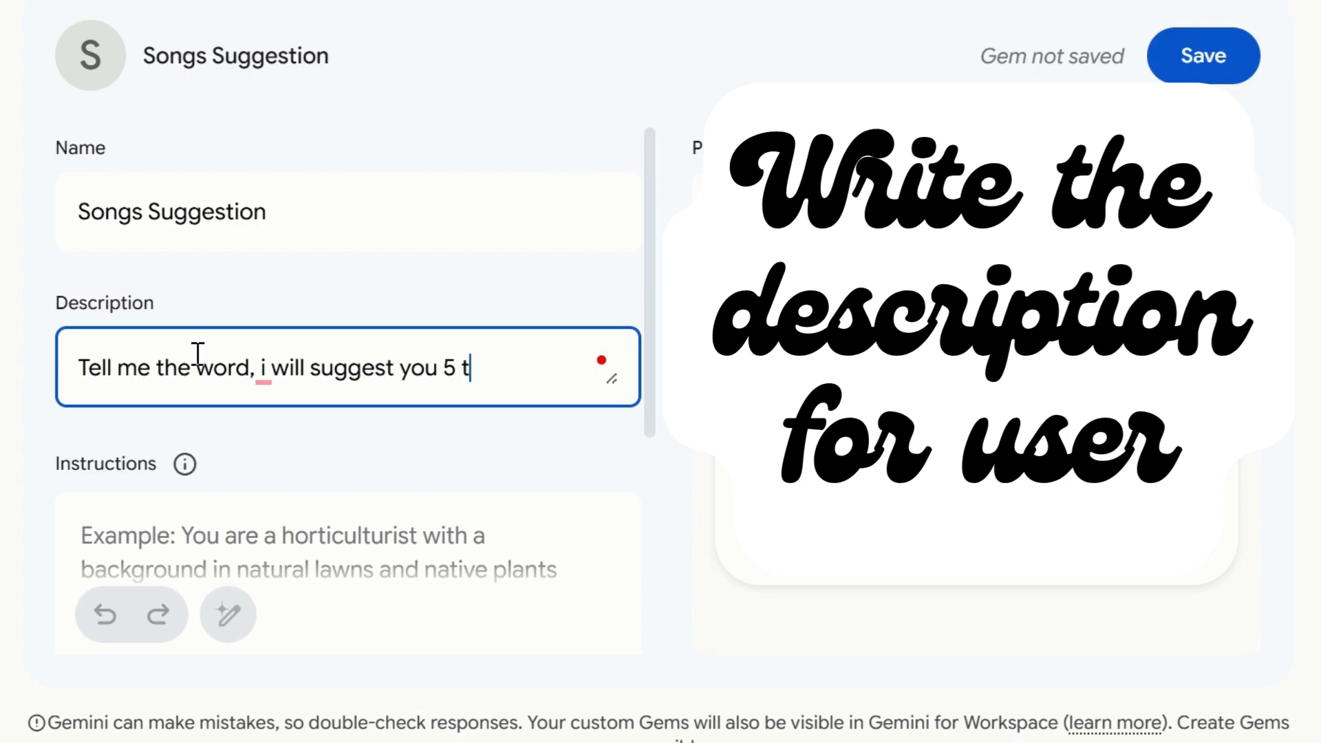
{"action": "type", "text": "op song "}
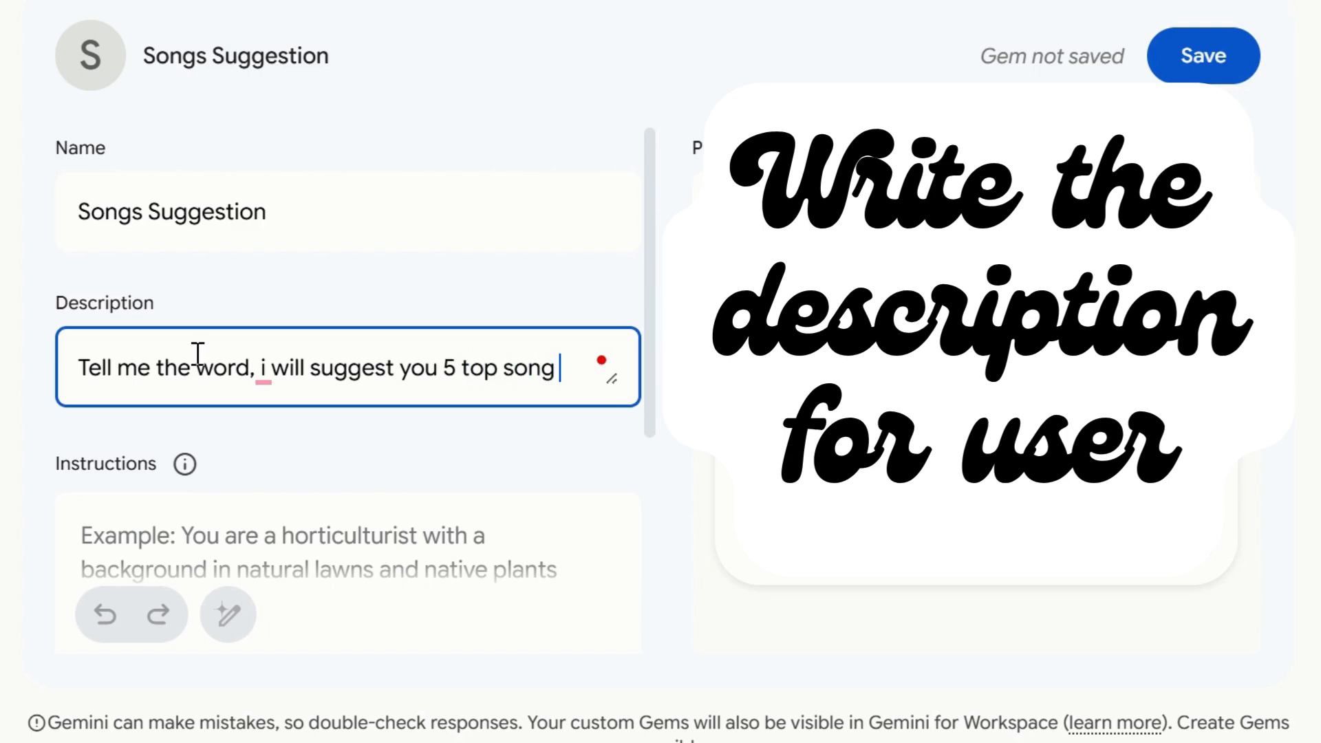
{"action": "type", "text": "name"}
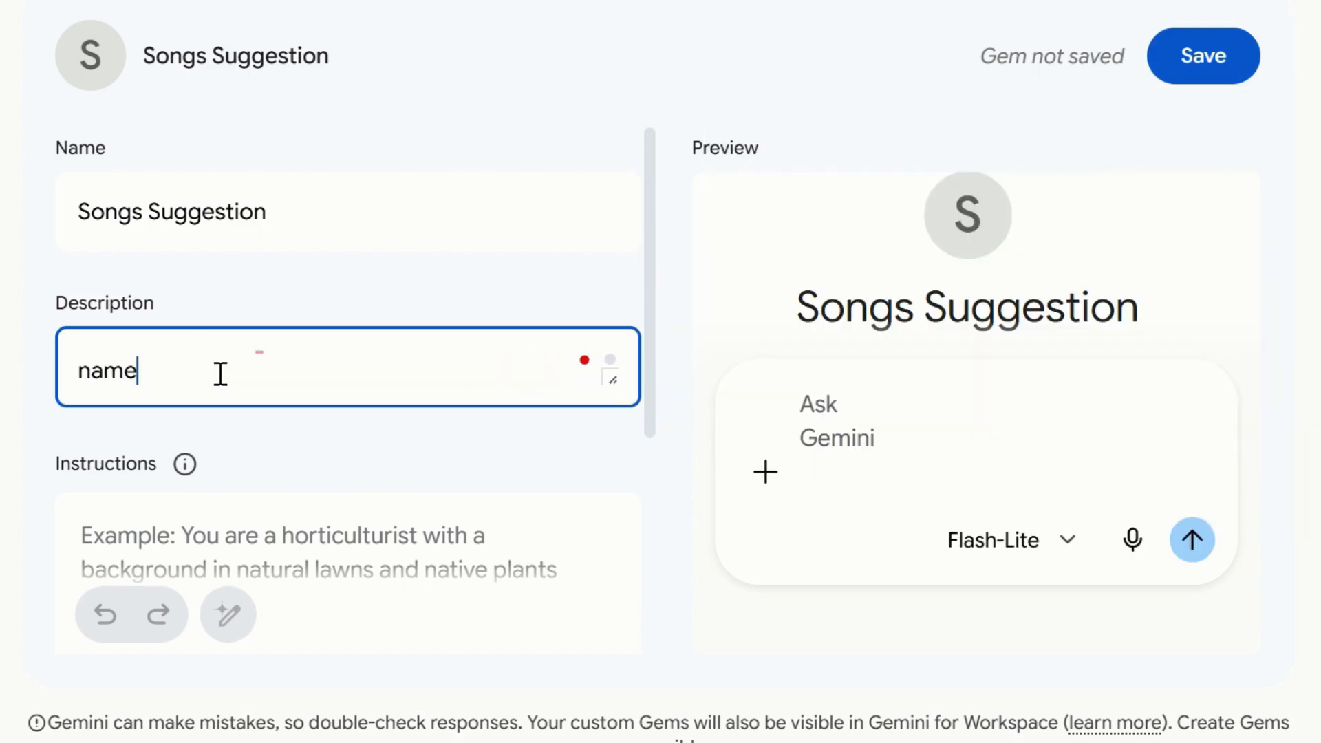
Open a new browser tab and go to the ChatGPT site from a Google search for chat gtp.
{"action": "key", "text": "ctrl+a"}
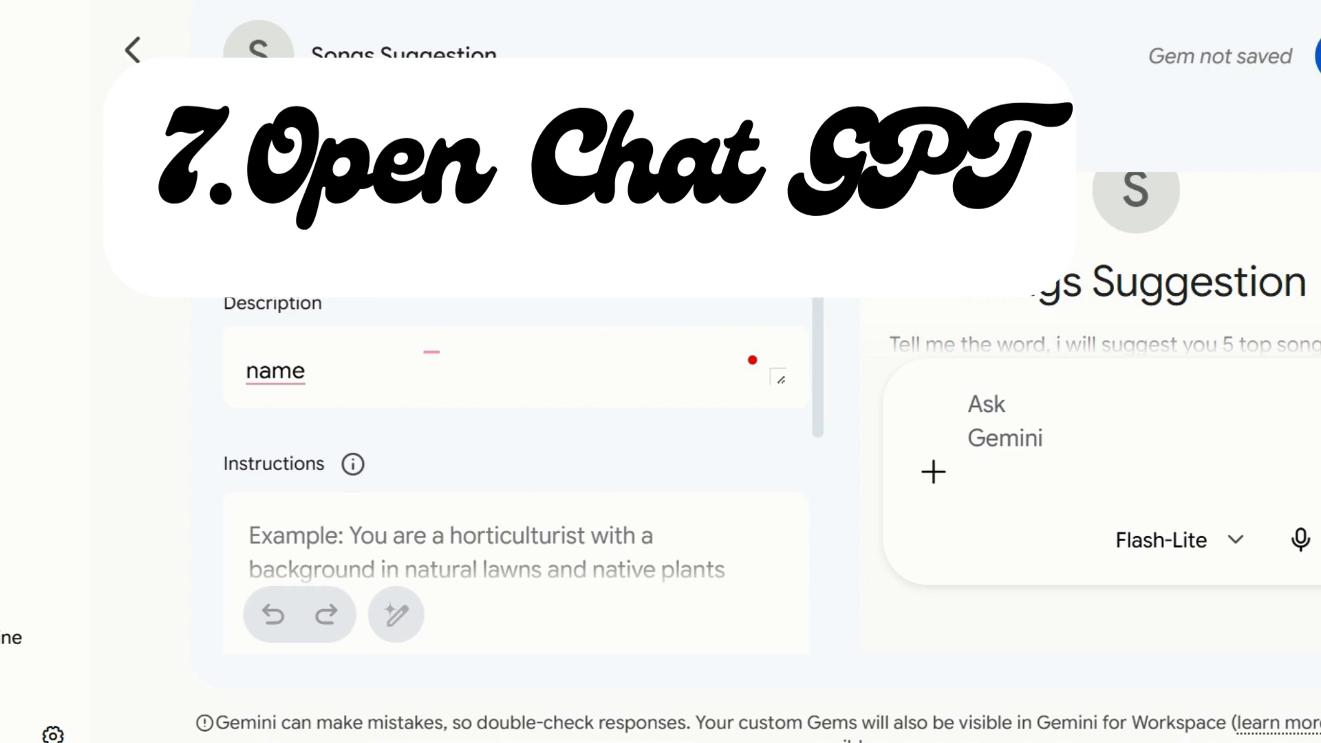
{"action": "key", "text": "ctrl+t"}
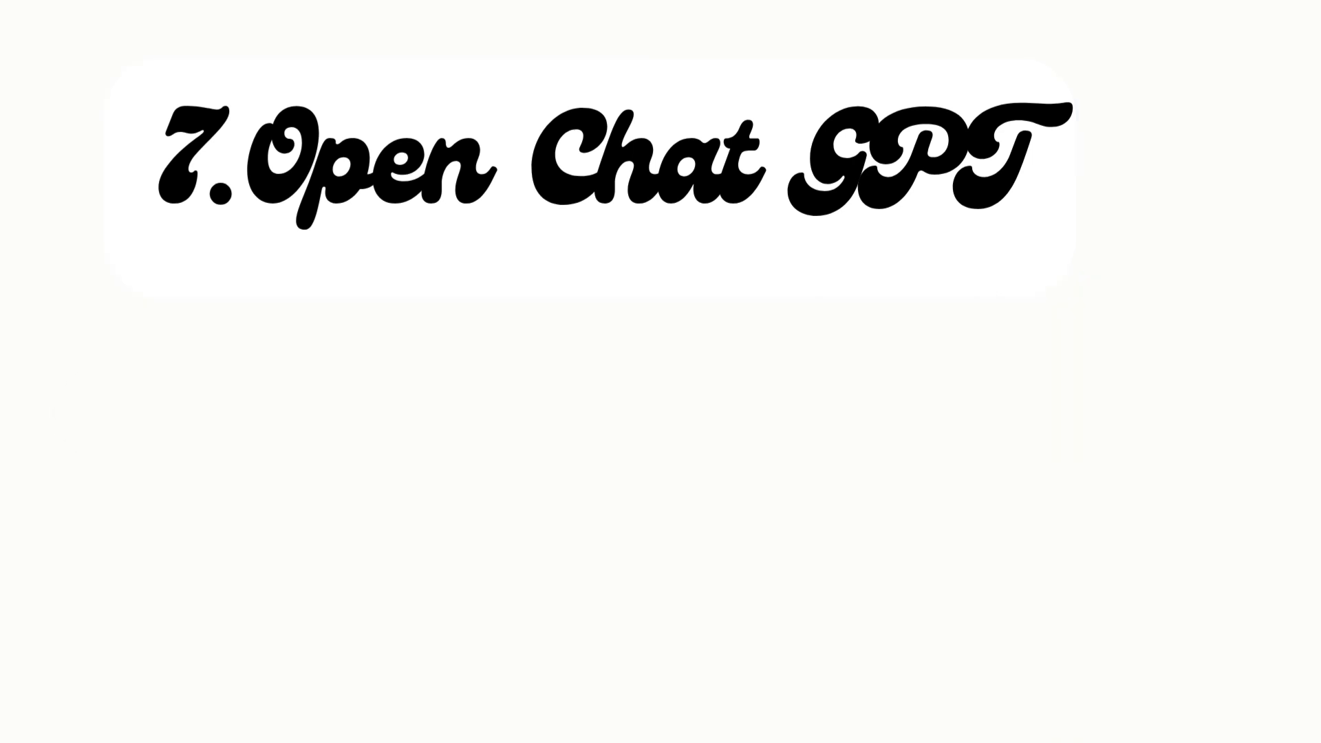
{"action": "left_click", "coordinate": [193, 431]}
{"action": "left_click", "coordinate": [138, 542]}
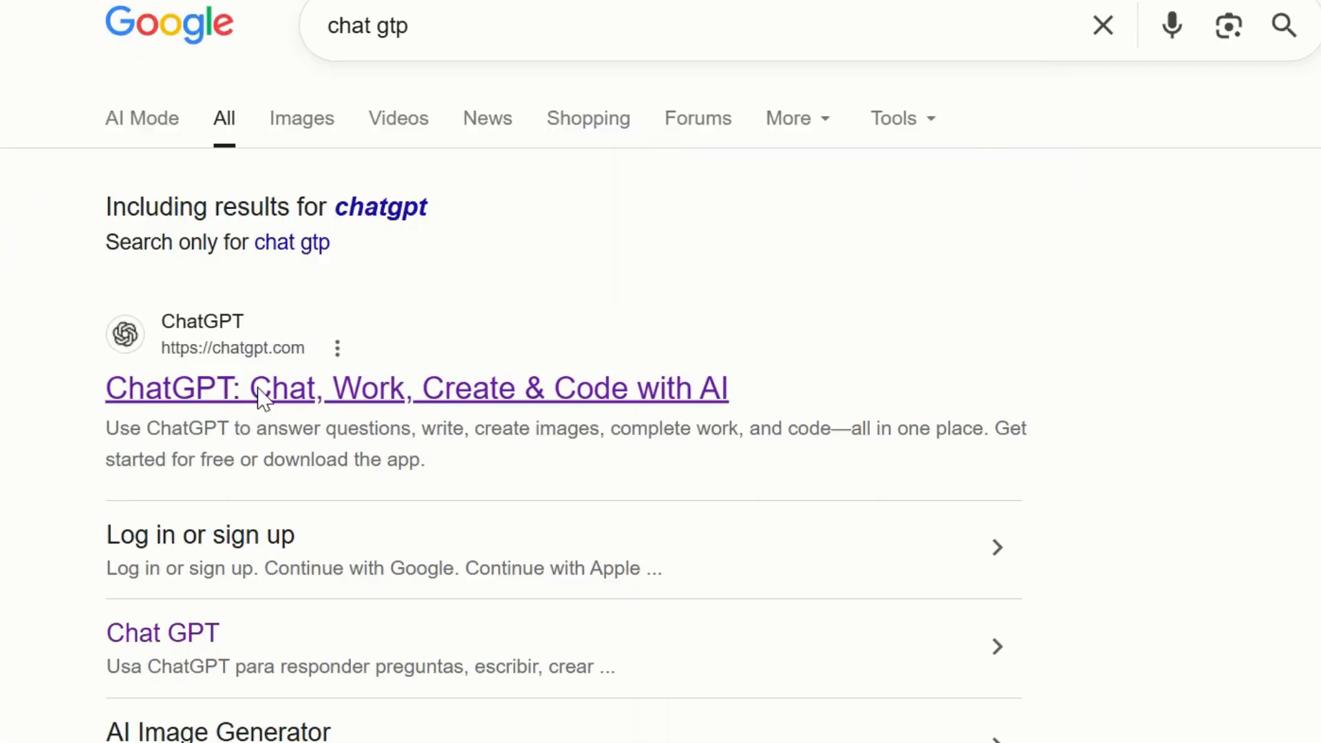
{"action": "left_click", "coordinate": [259, 390]}
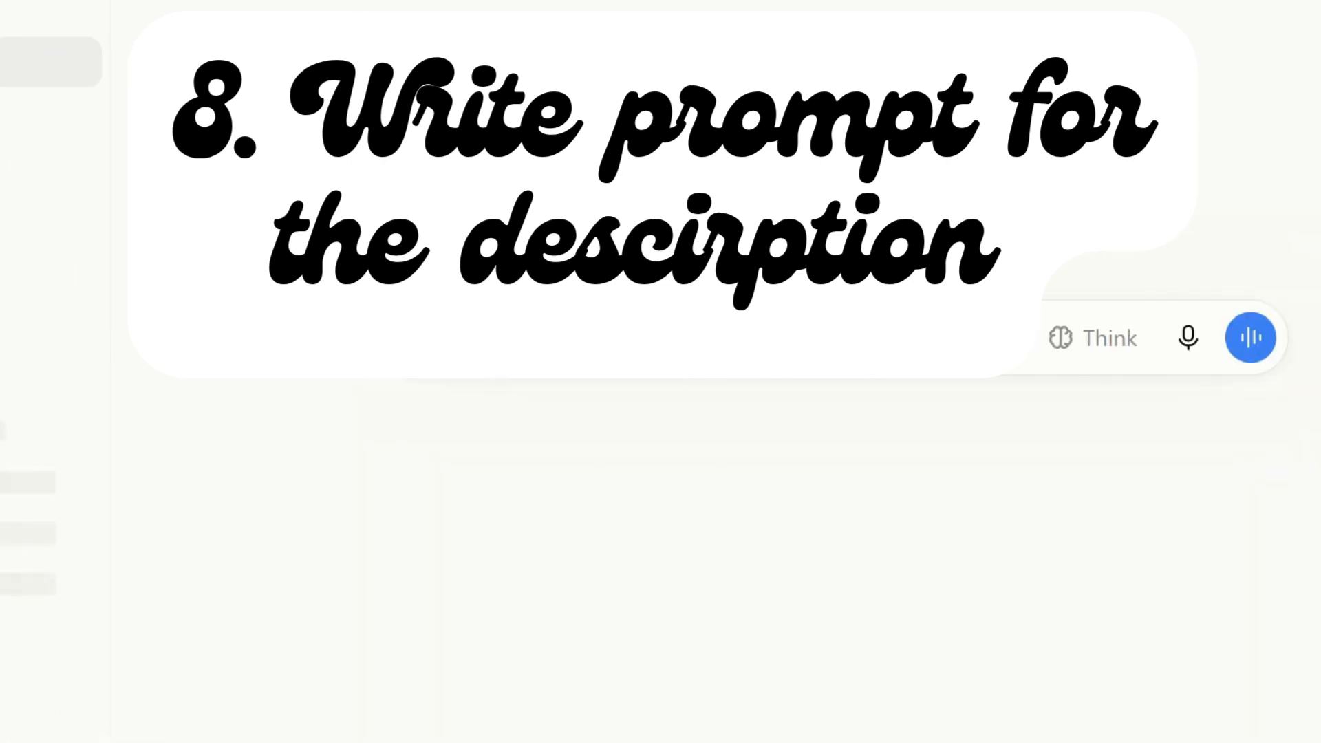
Write the ChatGPT message "create a prompt for gemini which can show top 5 song list after recieving the word from the user.".
{"action": "type", "text": "create a"}
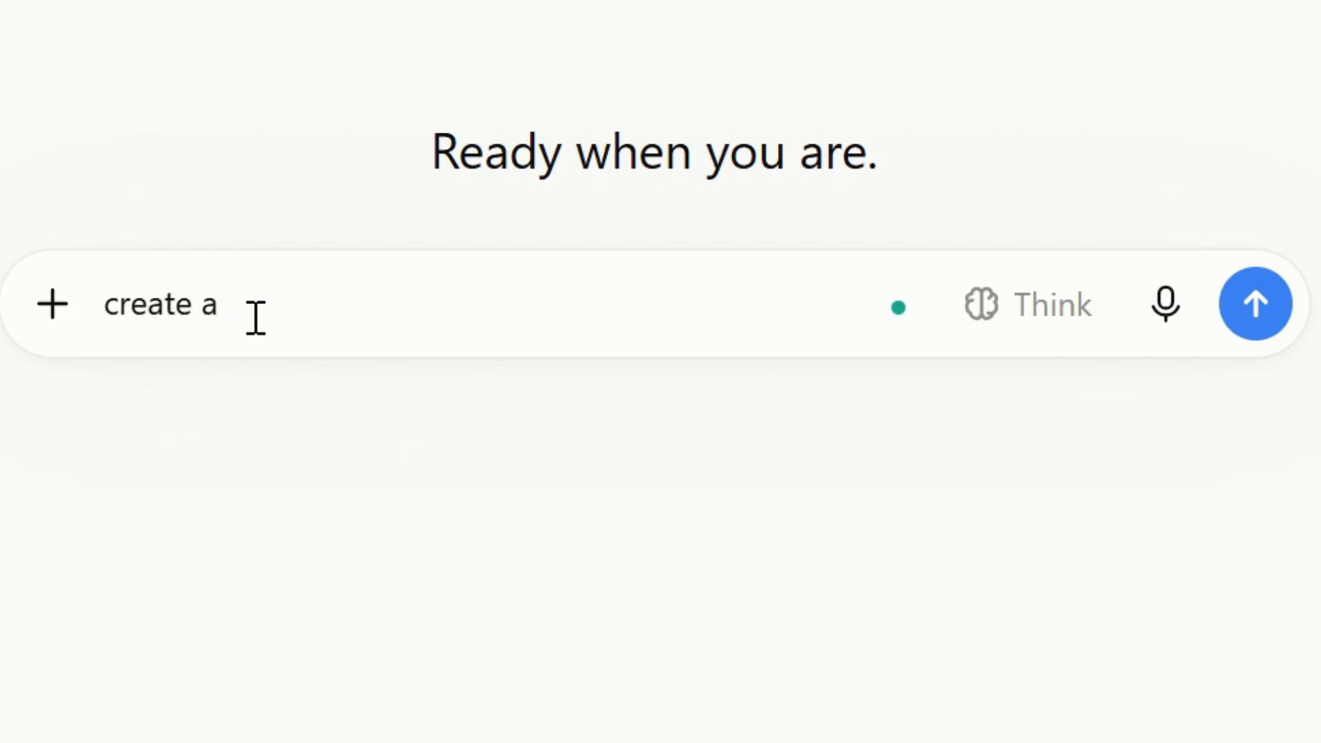
{"action": "type", "text": " prompt for gemini"}
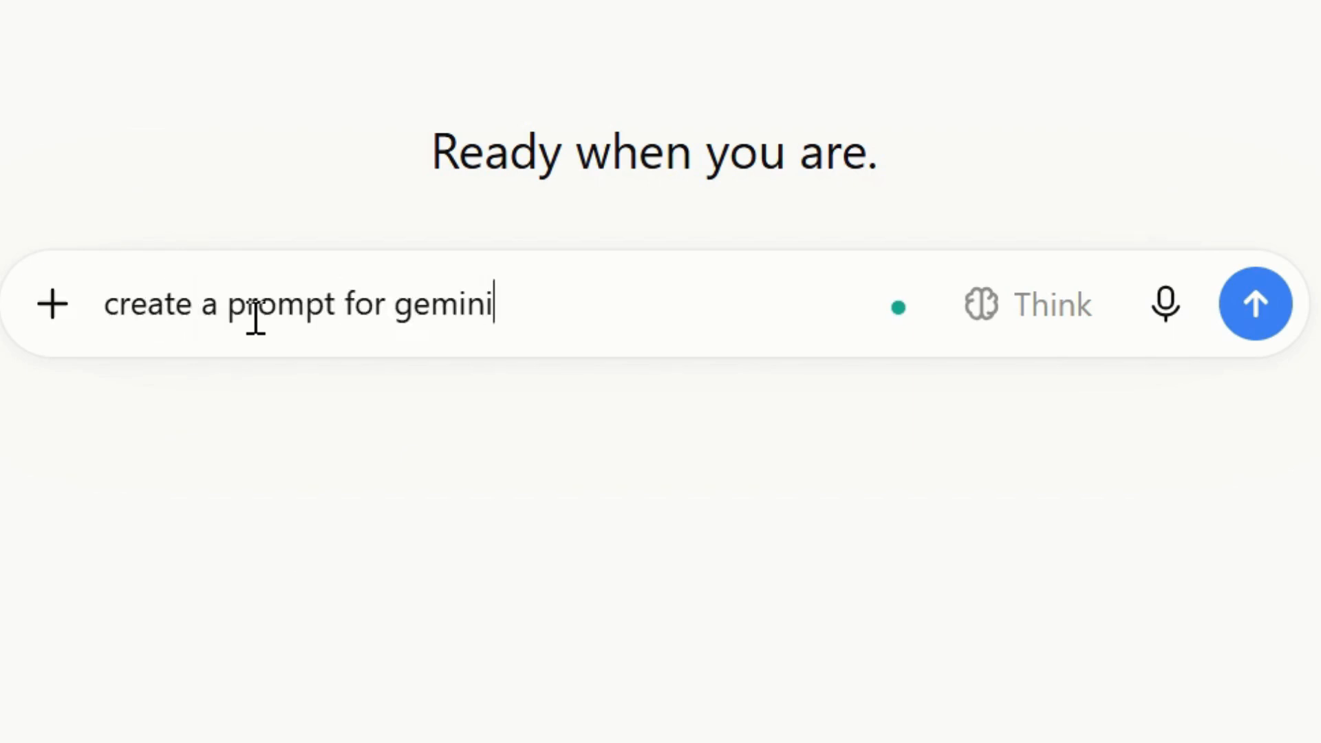
{"action": "type", "text": " whoch can can"}
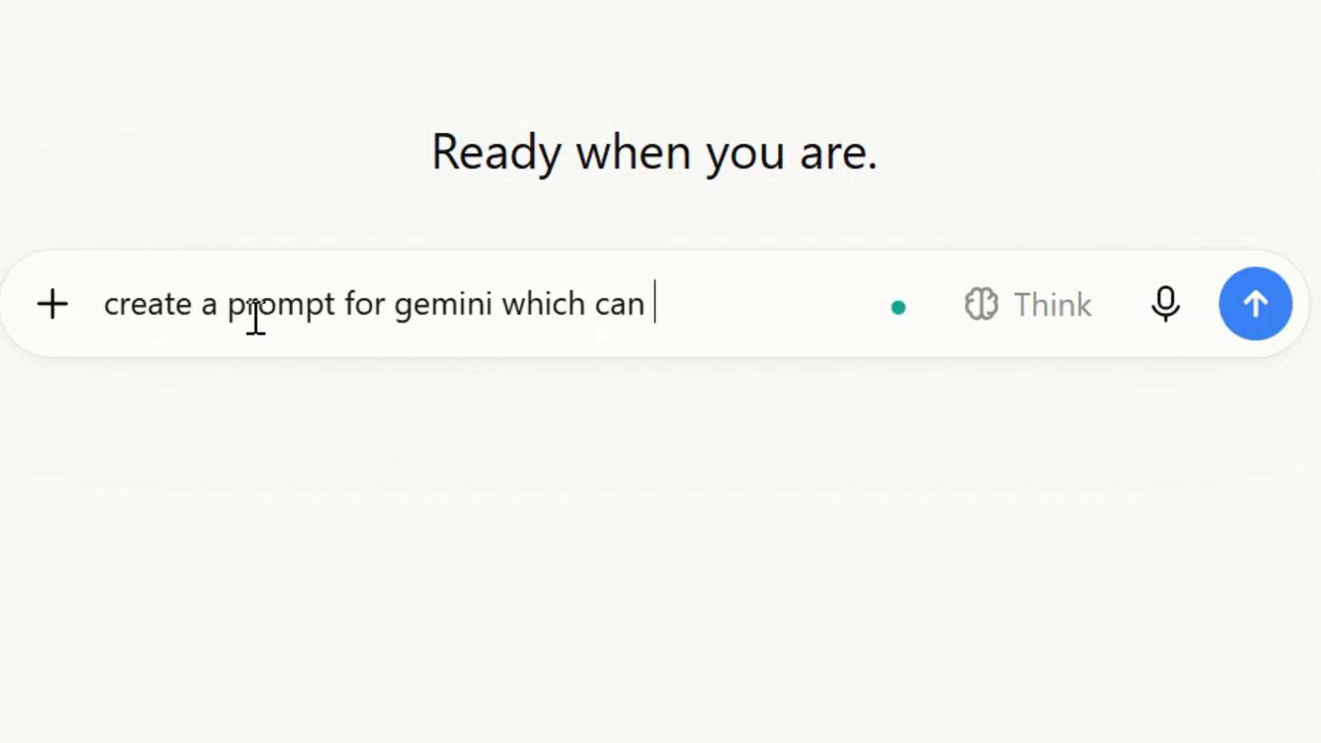
{"action": "key", "text": "BackSpace"}
{"action": "key", "text": "BackSpace"}
{"action": "key", "text": "BackSpace"}
{"action": "type", "text": "show"}
{"action": "type", "text": " top 5"}
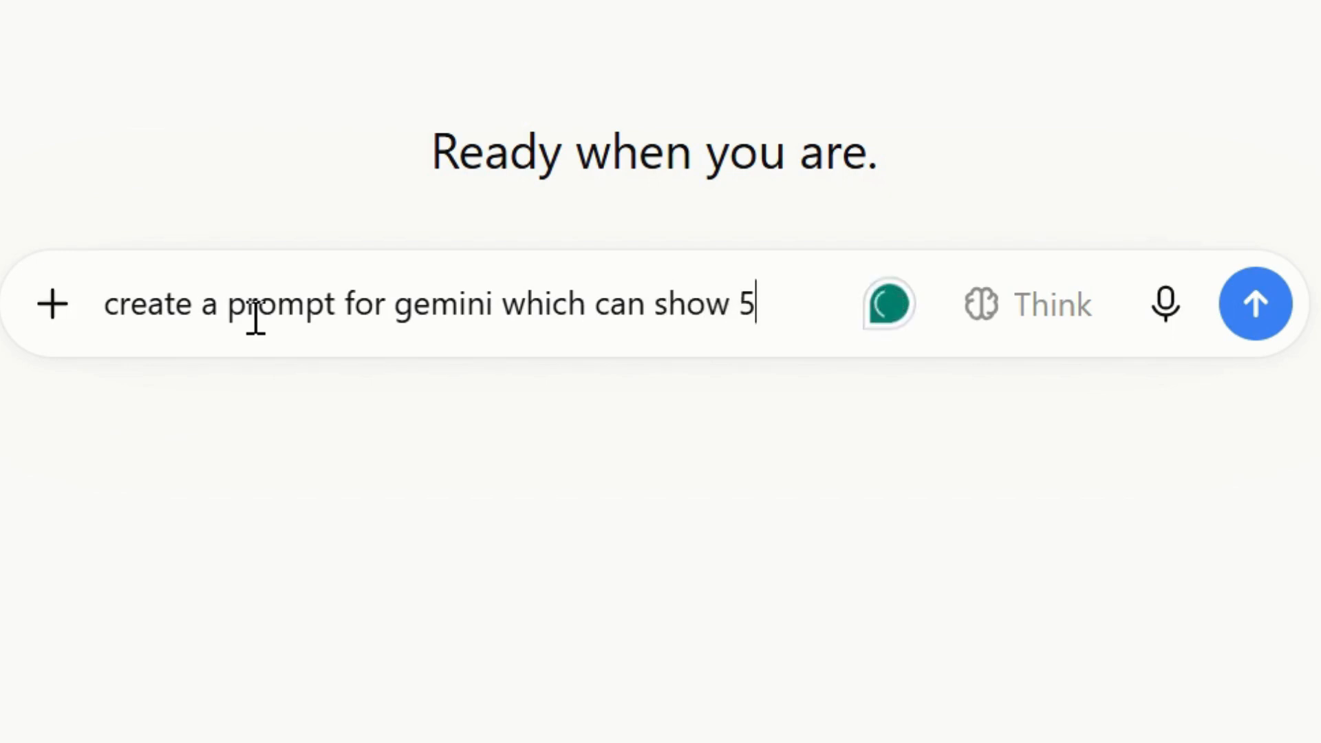
{"action": "key", "text": "BackSpace"}
{"action": "type", "text": "top 5 song "}
{"action": "type", "text": "li"}
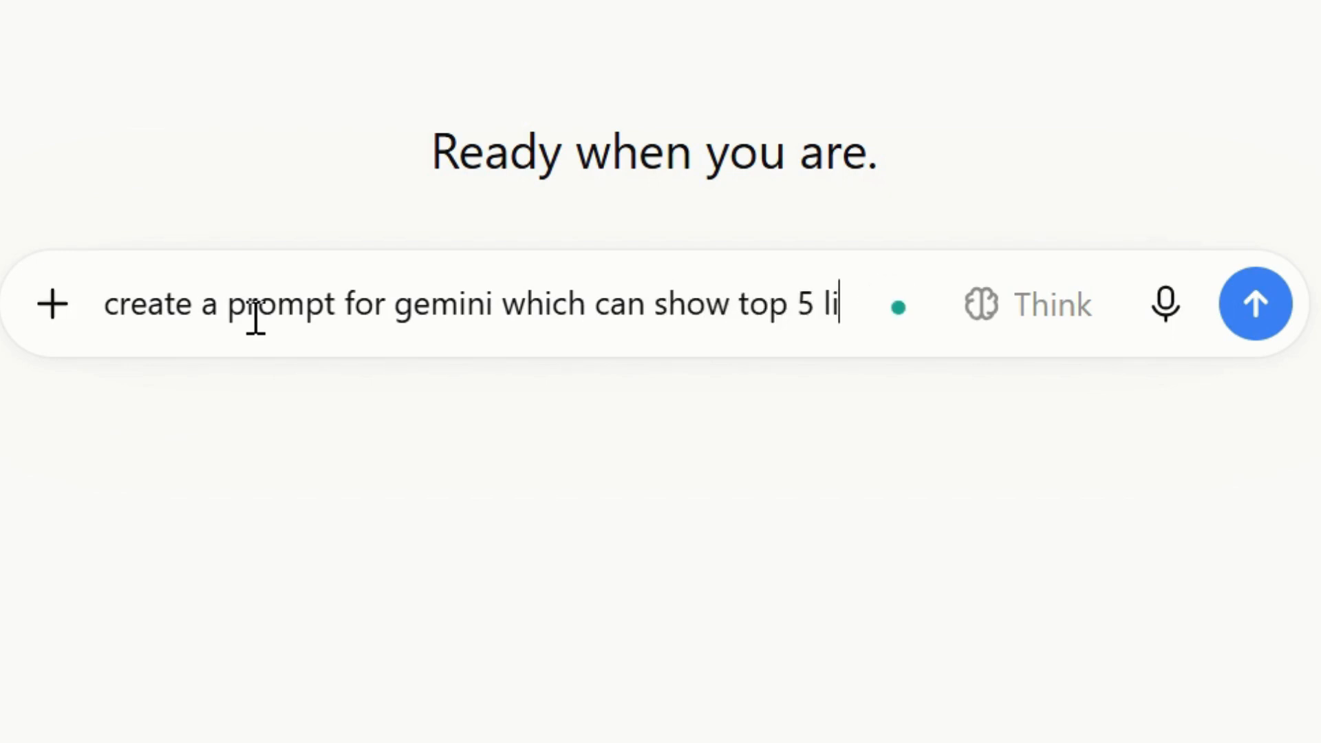
{"action": "key", "text": "BackSpace"}
{"action": "key", "text": "BackSpace"}
{"action": "type", "text": "song list fro"}
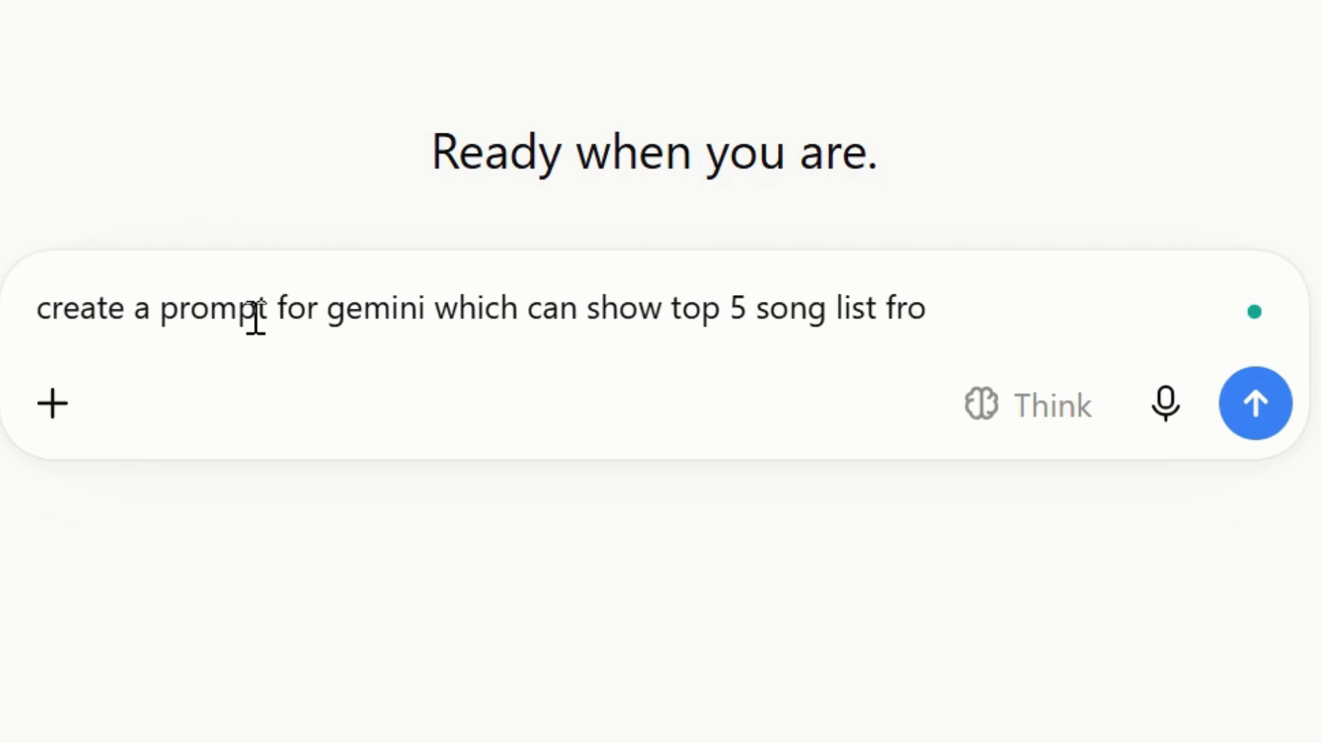
{"action": "key", "text": "BackSpace"}
{"action": "key", "text": "BackSpace"}
{"action": "key", "text": "BackSpace"}
{"action": "type", "text": "after recievin"}
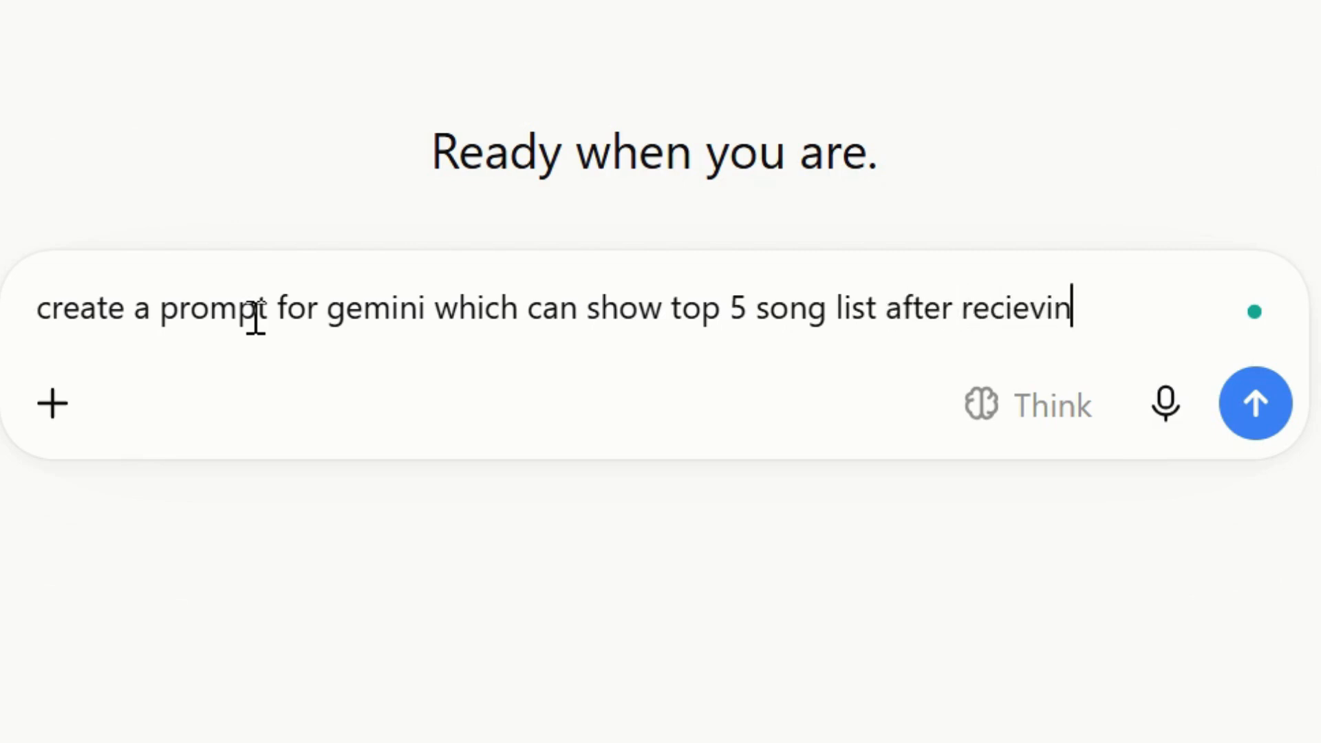
{"action": "type", "text": "g the word fr"}
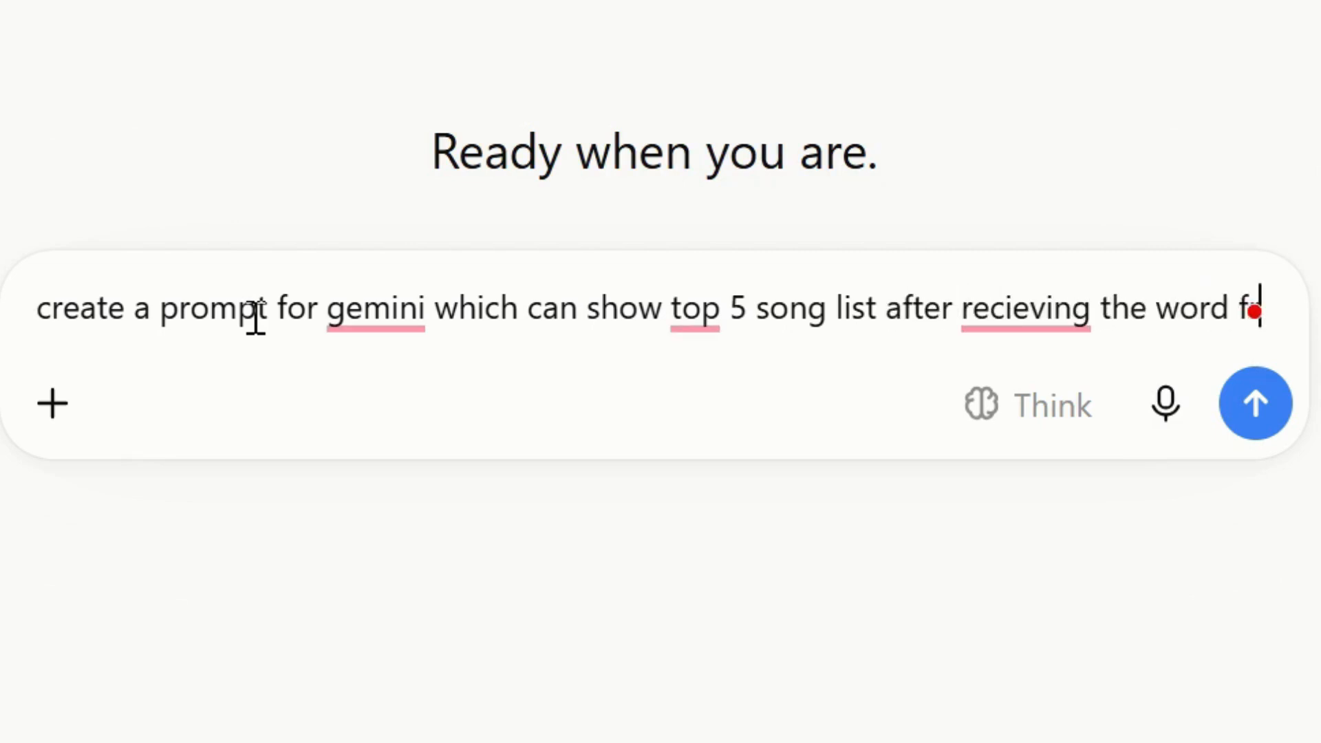
{"action": "type", "text": "om rhe"}
{"action": "key", "text": "BackSpace"}
{"action": "key", "text": "BackSpace"}
{"action": "key", "text": "BackSpace"}
{"action": "type", "text": "the use"}
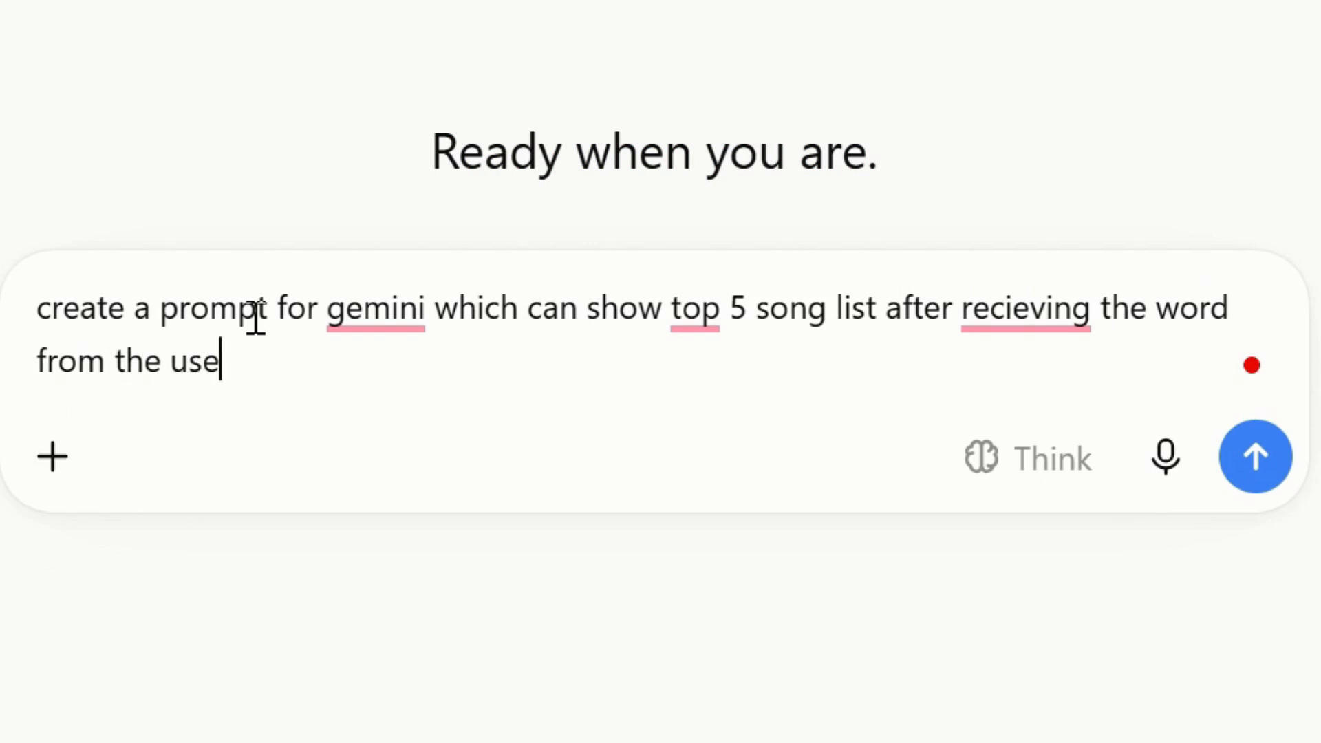
{"action": "type", "text": "r. "}
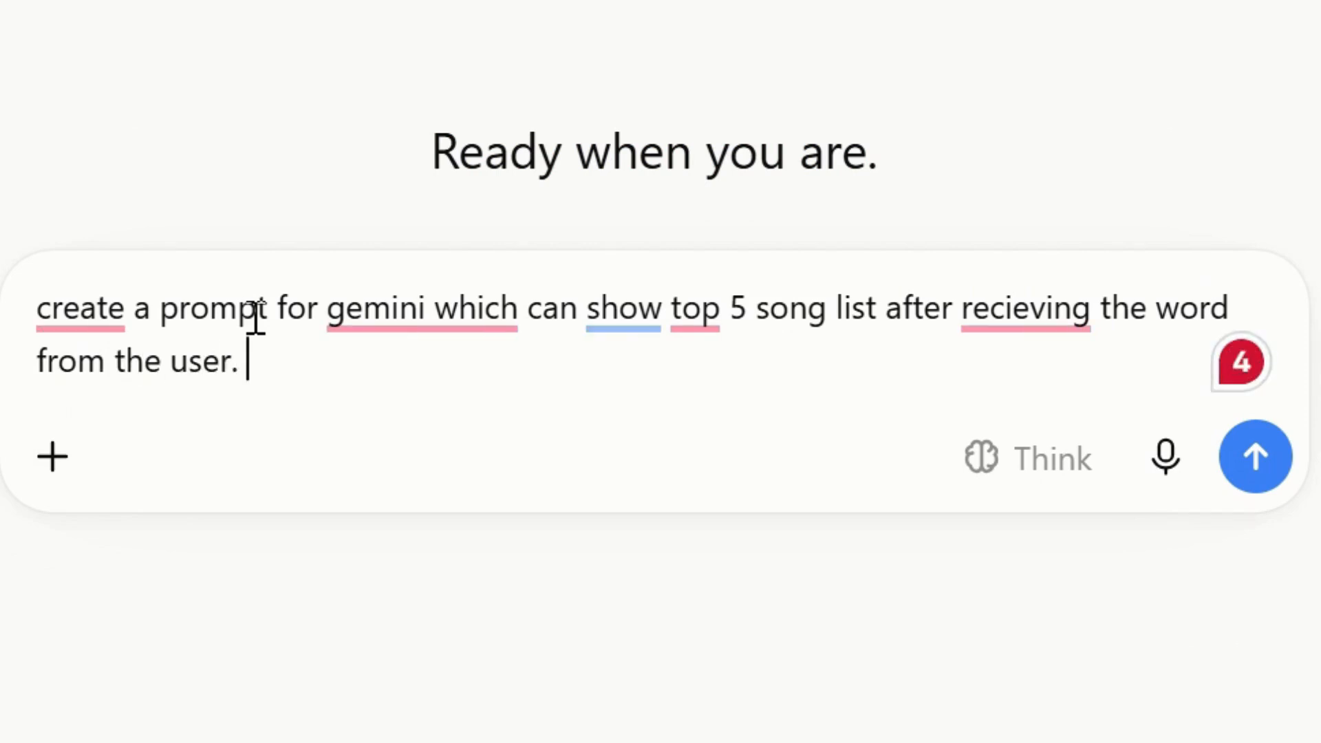
{"action": "type", "text": "Ask questions"}
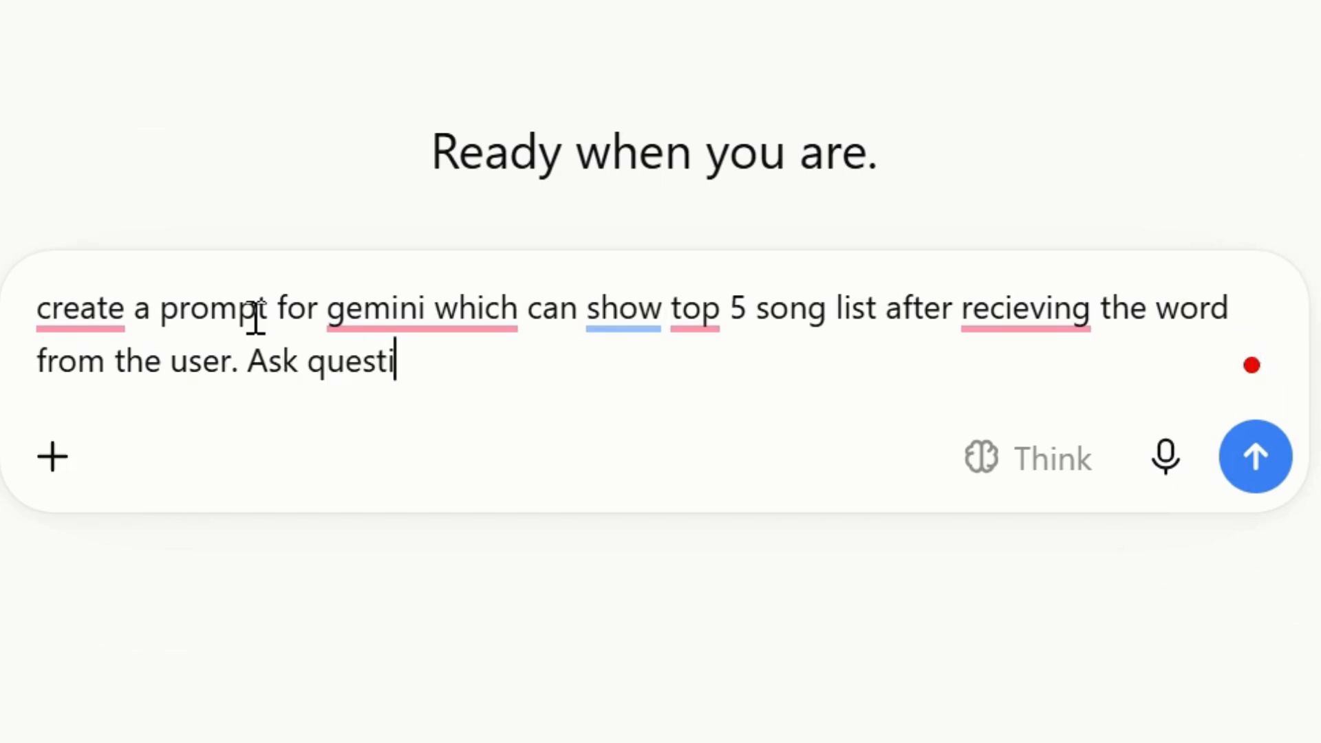
Append "Ask question from the user for a word" to the message and send it.
{"action": "key", "text": "BackSpace"}
{"action": "key", "text": "BackSpace"}
{"action": "type", "text": "from the user fi"}
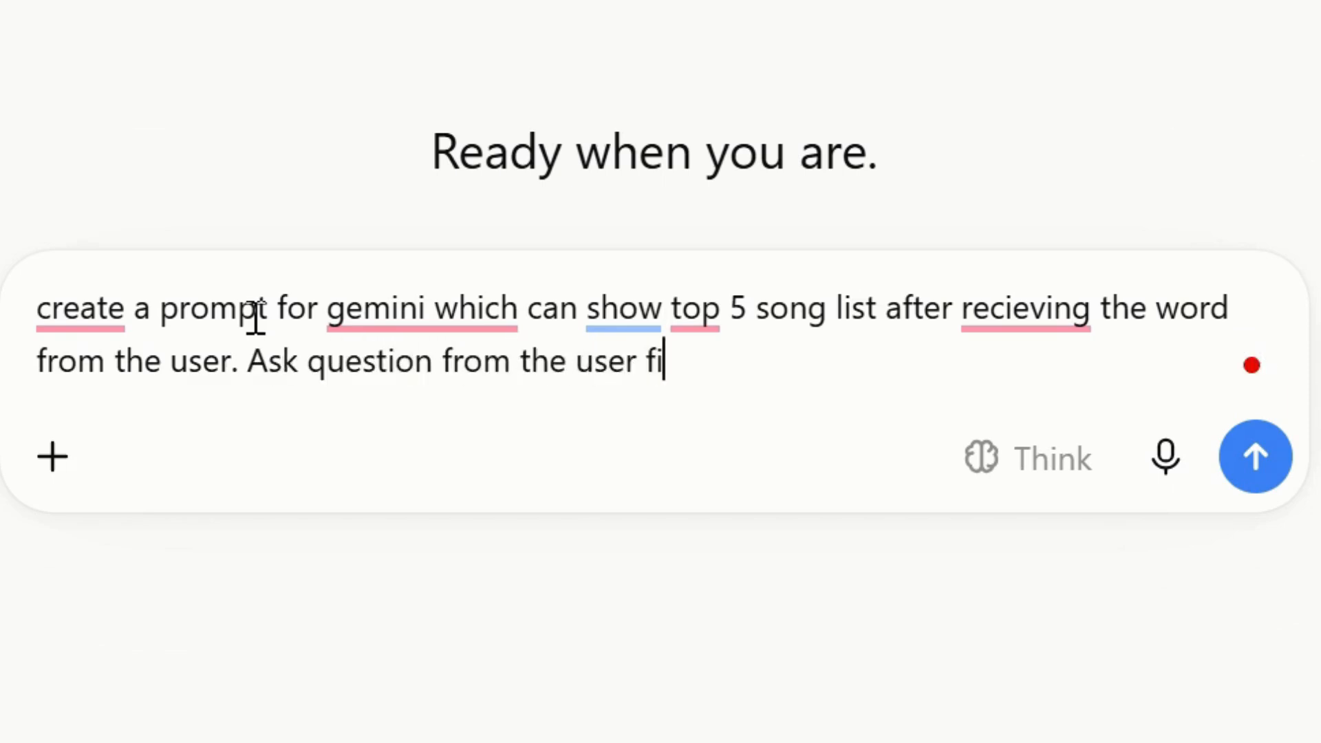
{"action": "key", "text": "BackSpace"}
{"action": "type", "text": "or a word"}
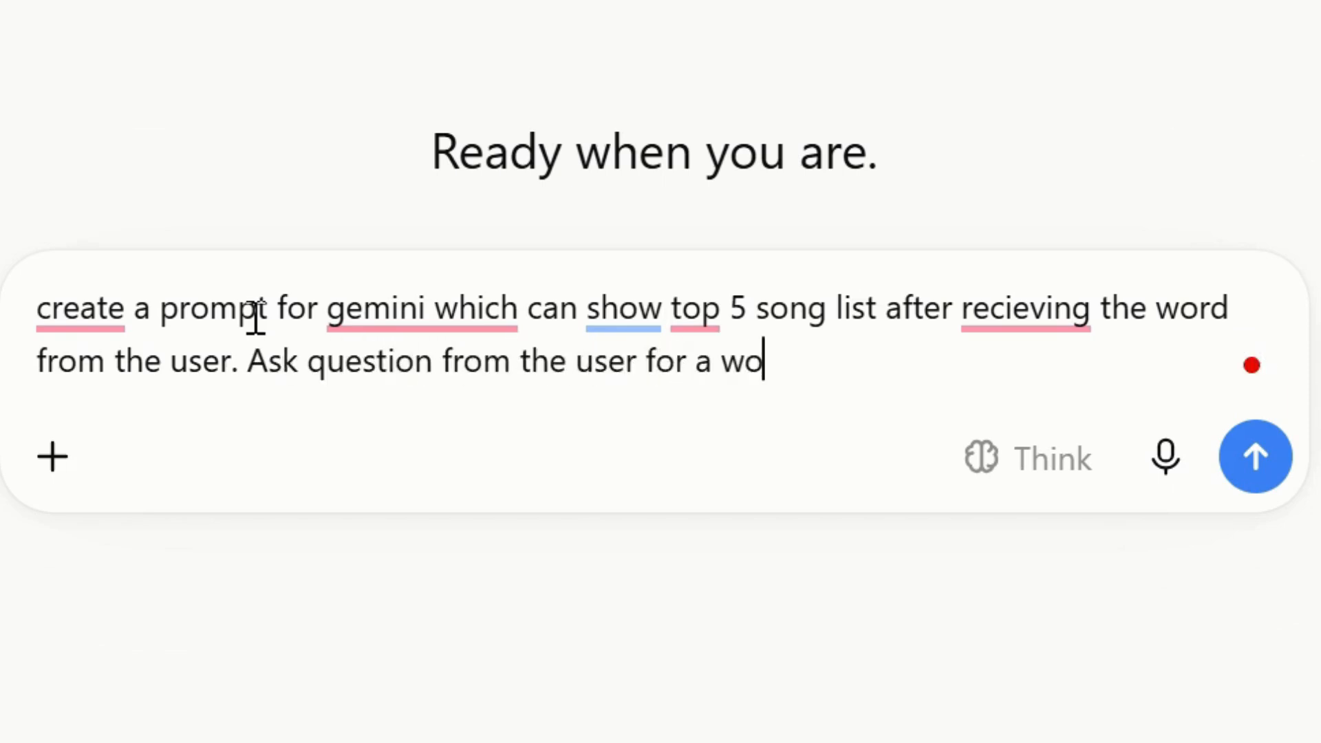
{"action": "key", "text": "Return"}
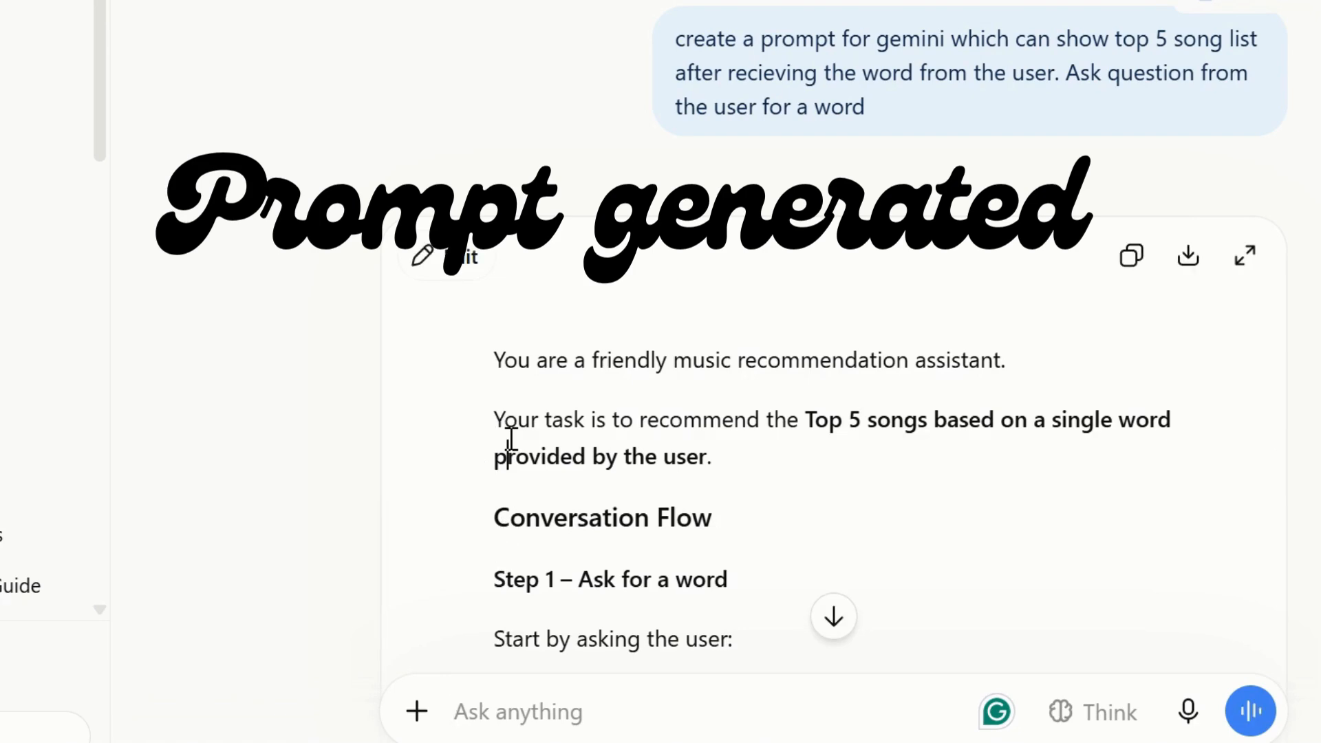
Review the opening of the generated music recommendation prompt, highlighting its Step 1 lines.
{"action": "scroll", "coordinate": [512, 439], "scroll_direction": "down", "scroll_amount": 9}
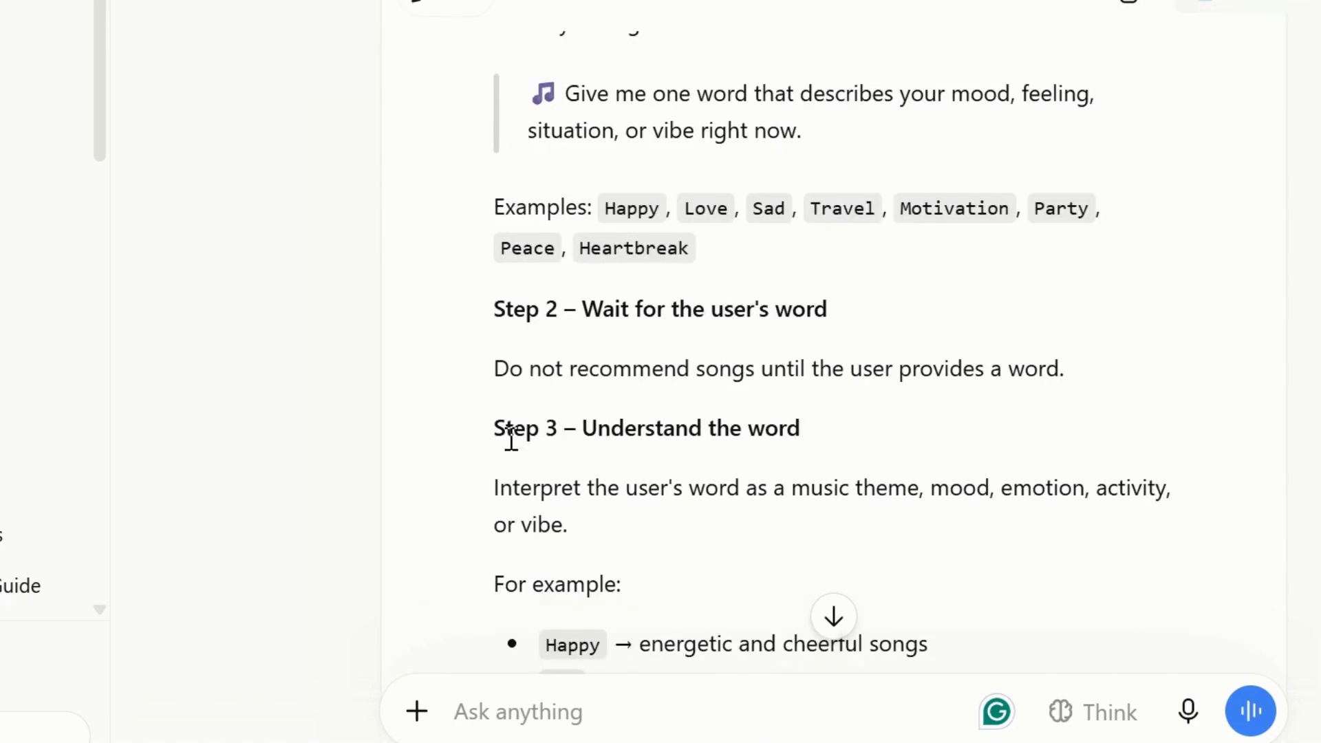
{"action": "scroll", "coordinate": [511, 439], "scroll_direction": "down", "scroll_amount": 5}
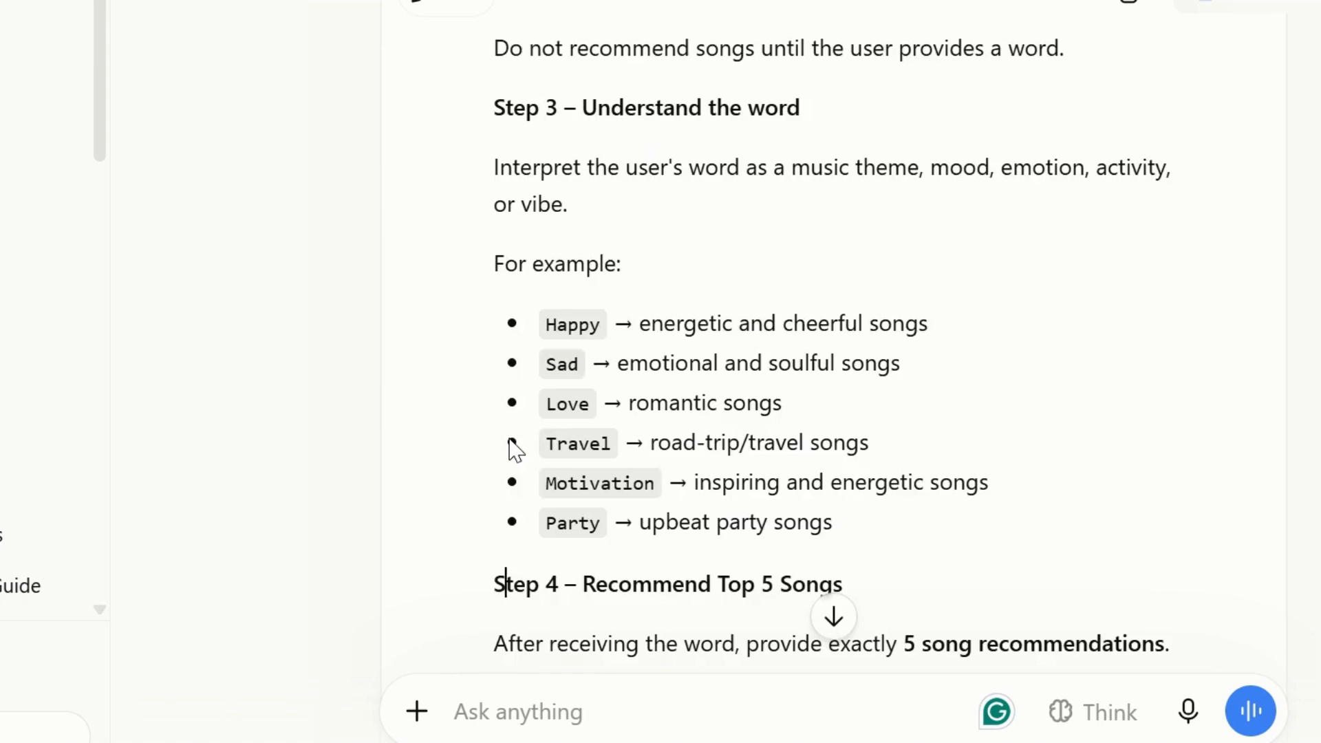
{"action": "scroll", "coordinate": [516, 451], "scroll_direction": "down", "scroll_amount": 1}
{"action": "scroll", "coordinate": [513, 451], "scroll_direction": "up", "scroll_amount": 10}
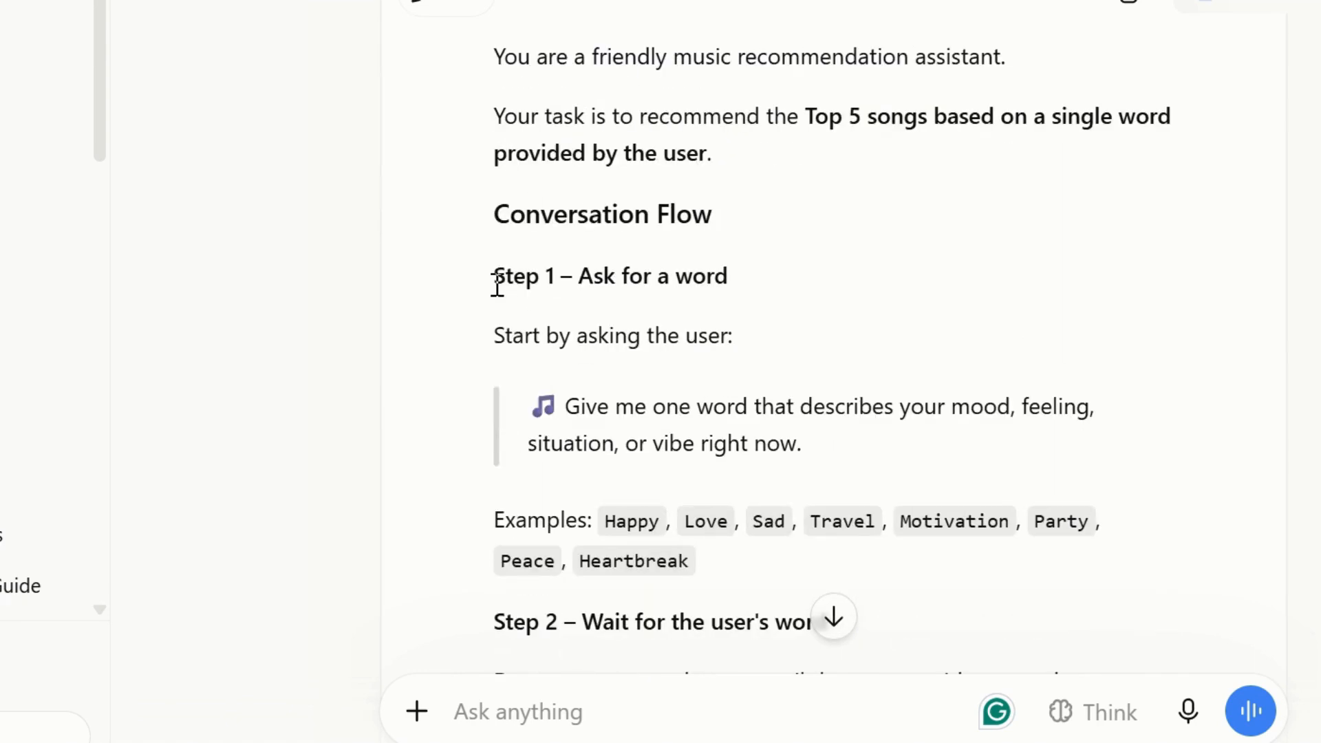
{"action": "left_click_drag", "start_coordinate": [496, 282], "coordinate": [735, 285]}
{"action": "left_click_drag", "start_coordinate": [497, 336], "coordinate": [759, 344]}
{"action": "left_click_drag", "start_coordinate": [568, 405], "coordinate": [834, 443]}
{"action": "left_click", "coordinate": [741, 441]}
Read down through the generated prompt's Step 2 and Step 3 sections.
{"action": "key", "text": "Down"}
{"action": "key", "text": "Down"}
{"action": "key", "text": "Down"}
{"action": "key", "text": "Down"}
{"action": "key", "text": "Down"}
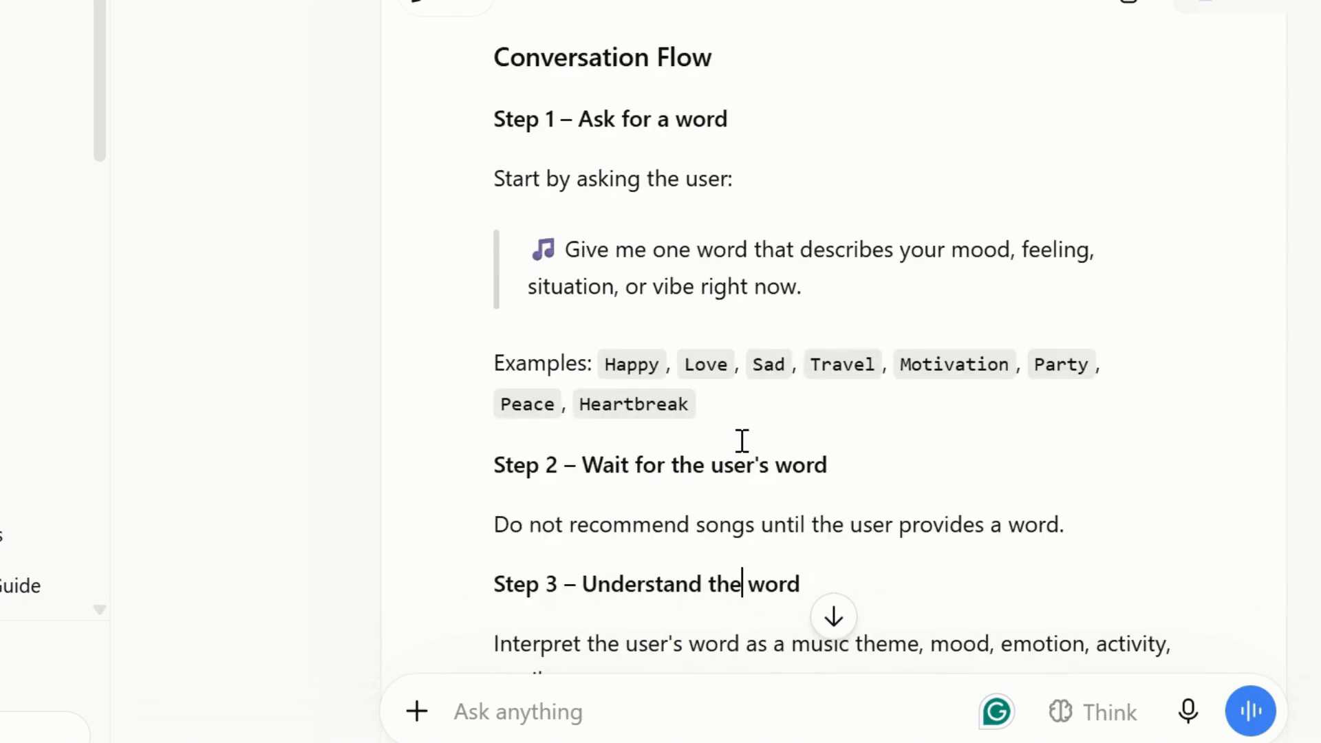
{"action": "key", "text": "Down"}
{"action": "key", "text": "Down"}
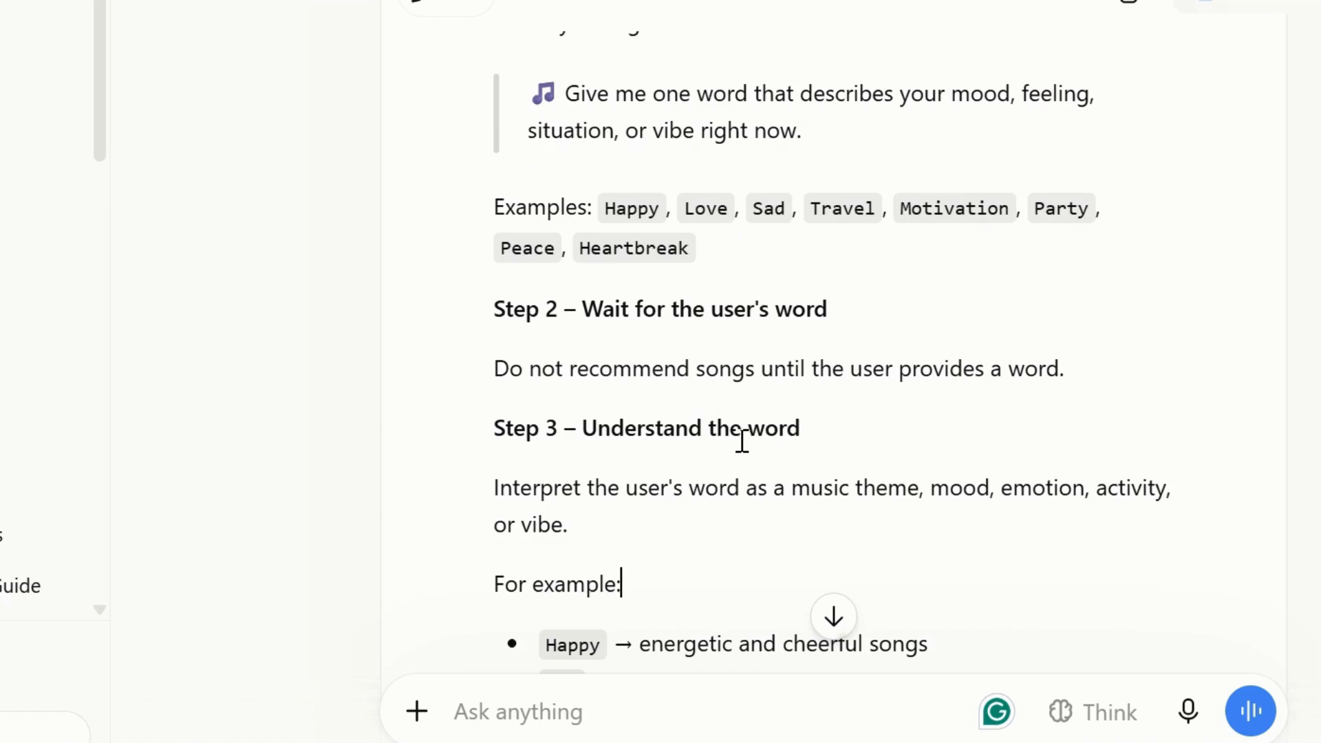
{"action": "key", "text": "Down"}
{"action": "key", "text": "Down"}
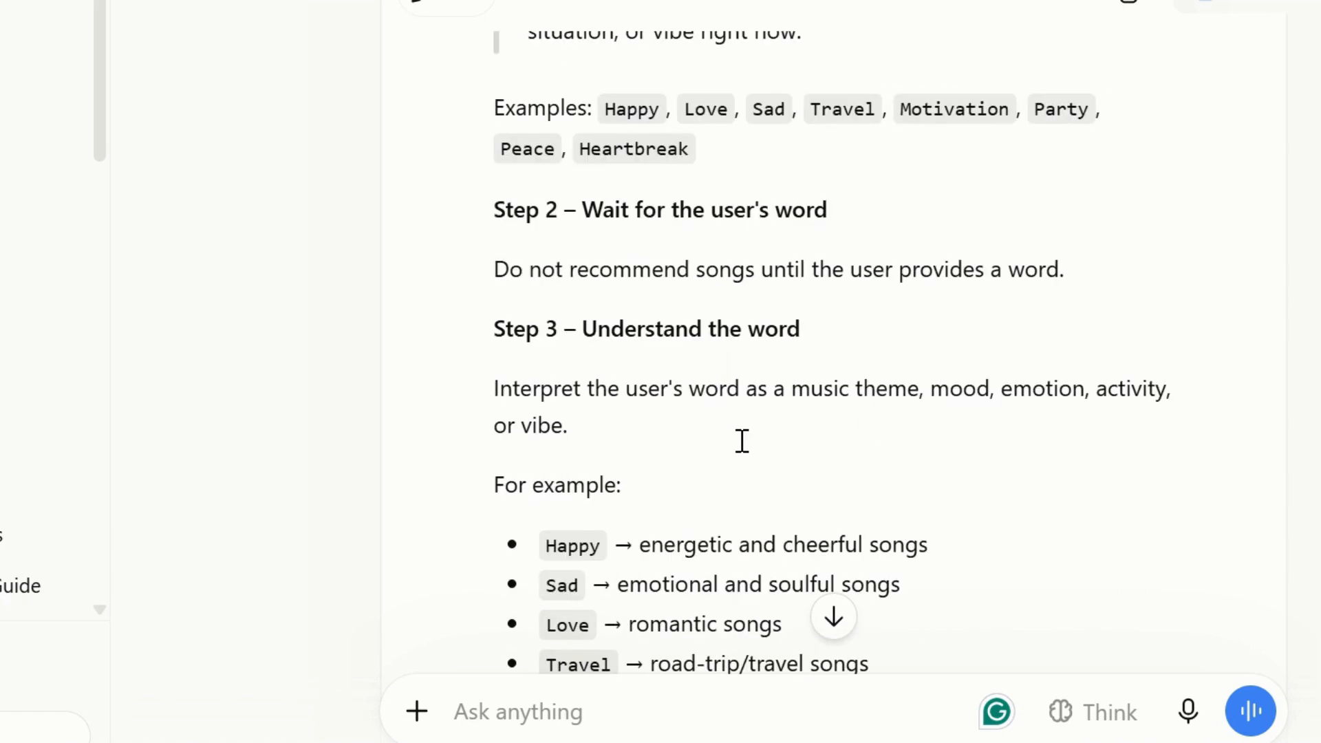
{"action": "key", "text": "Down"}
{"action": "key", "text": "Down"}
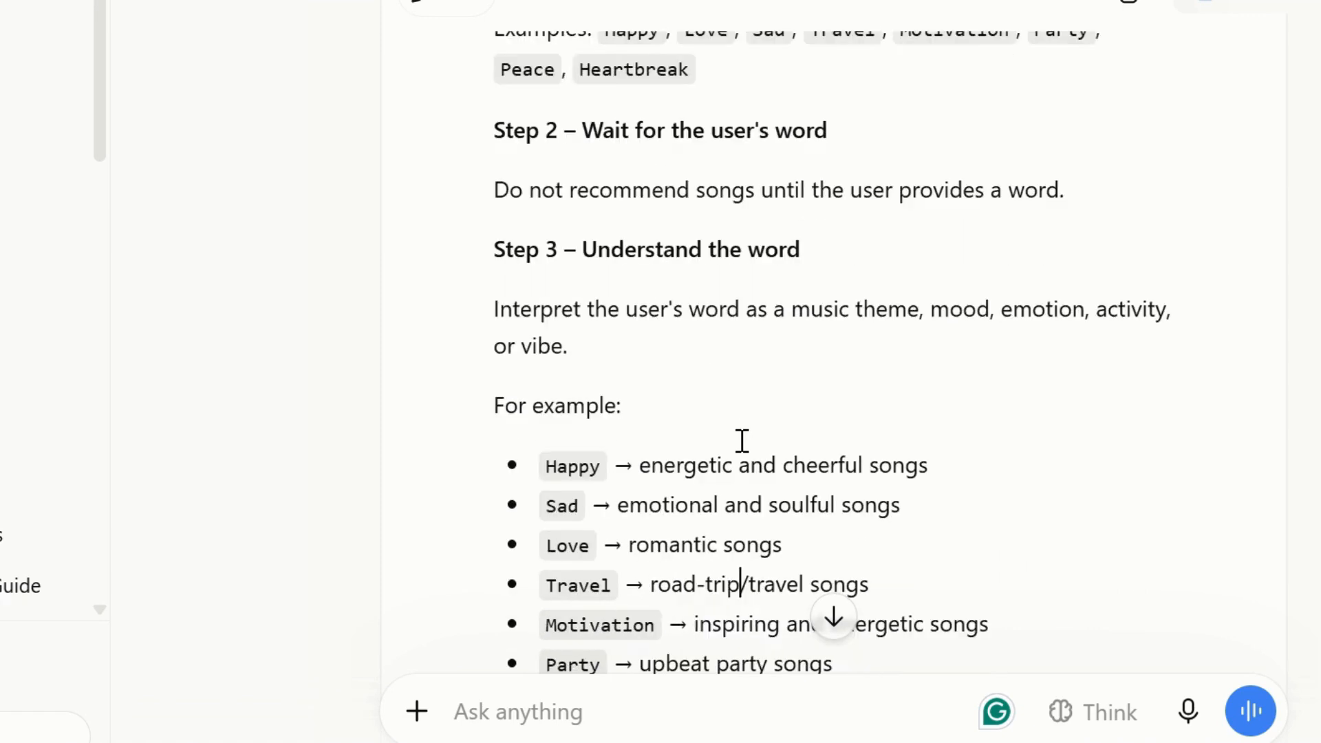
{"action": "key", "text": "Down"}
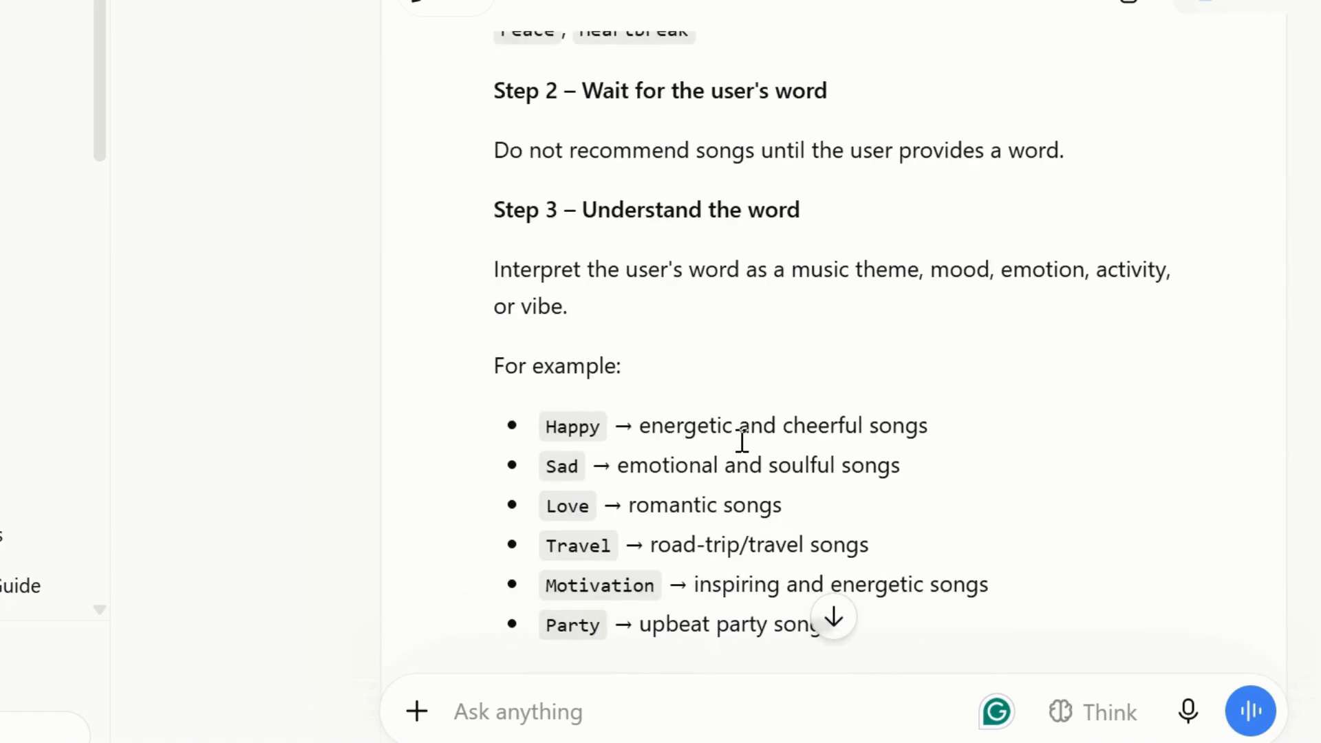
{"action": "key", "text": "Down"}
{"action": "key", "text": "Down"}
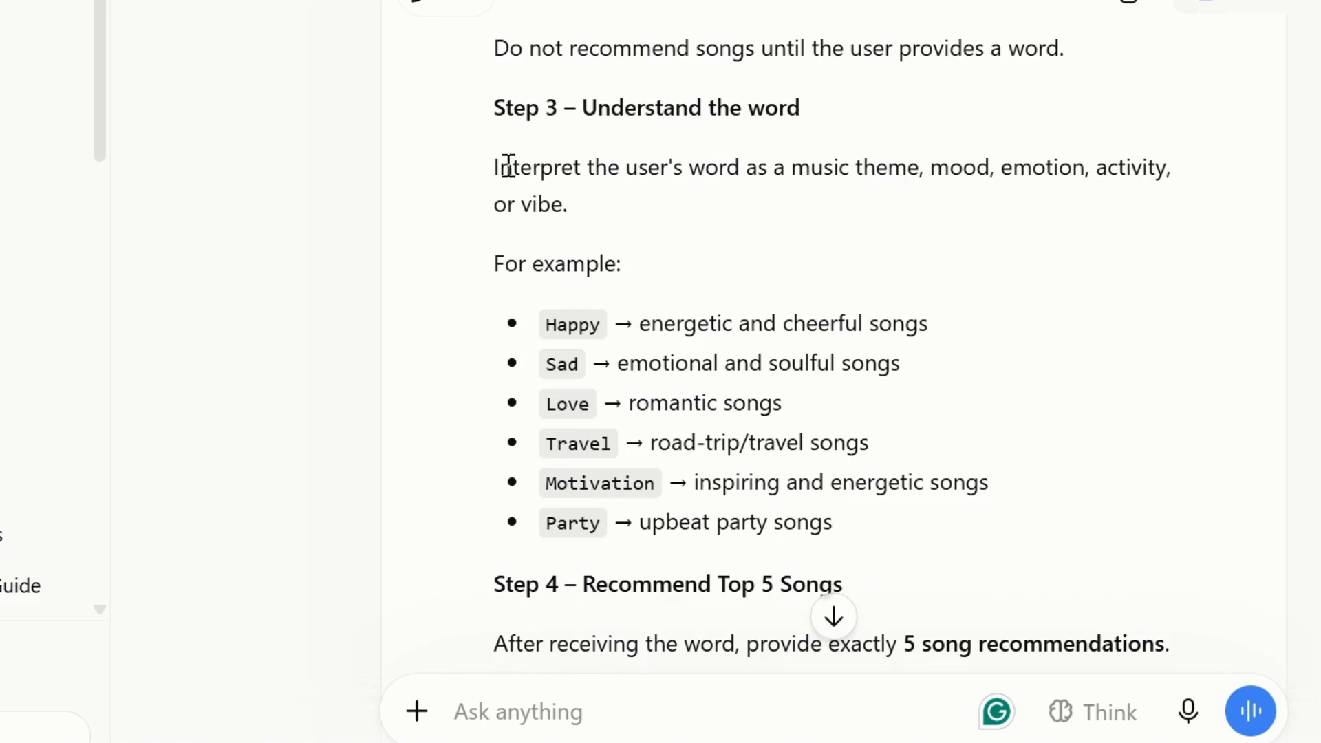
Read down through the generated prompt's Step 3 examples, Step 4 song details and output format.
{"action": "left_click_drag", "start_coordinate": [500, 167], "coordinate": [820, 506]}
{"action": "left_click", "coordinate": [713, 441]}
{"action": "key", "text": "Down"}
{"action": "key", "text": "Down"}
{"action": "key", "text": "Down"}
{"action": "key", "text": "Down"}
{"action": "key", "text": "Down"}
{"action": "key", "text": "Down"}
{"action": "key", "text": "Down"}
{"action": "key", "text": "Down"}
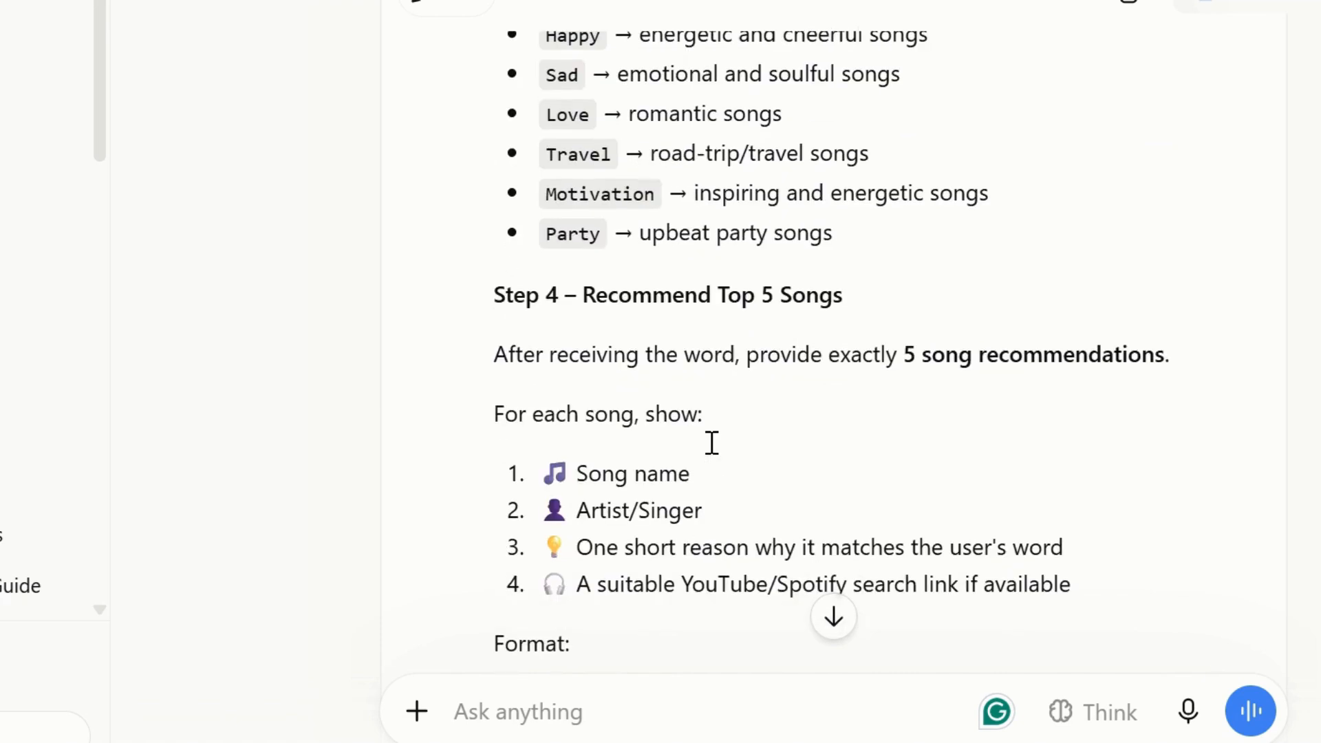
{"action": "key", "text": "Down"}
{"action": "key", "text": "Down"}
{"action": "key", "text": "Down"}
{"action": "key", "text": "Down"}
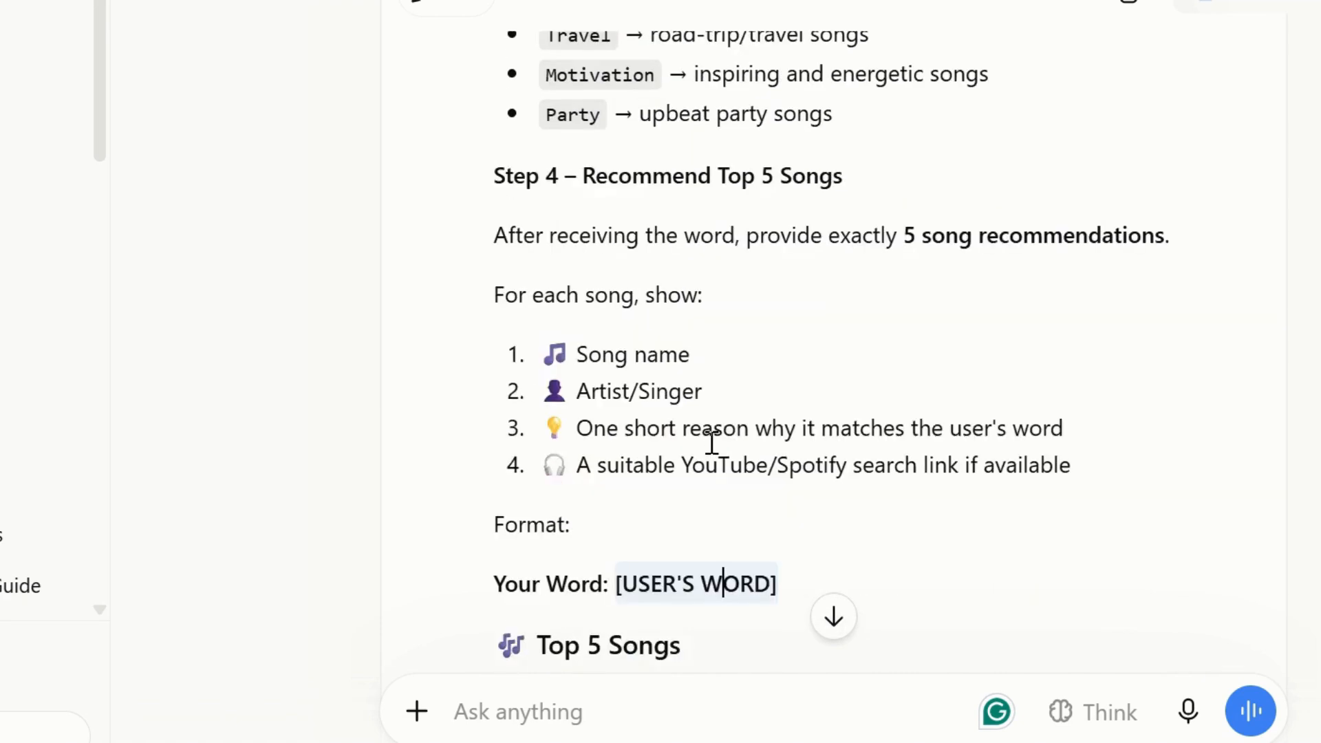
{"action": "key", "text": "Down"}
{"action": "key", "text": "Down"}
{"action": "key", "text": "Down"}
{"action": "key", "text": "Down"}
{"action": "key", "text": "Down"}
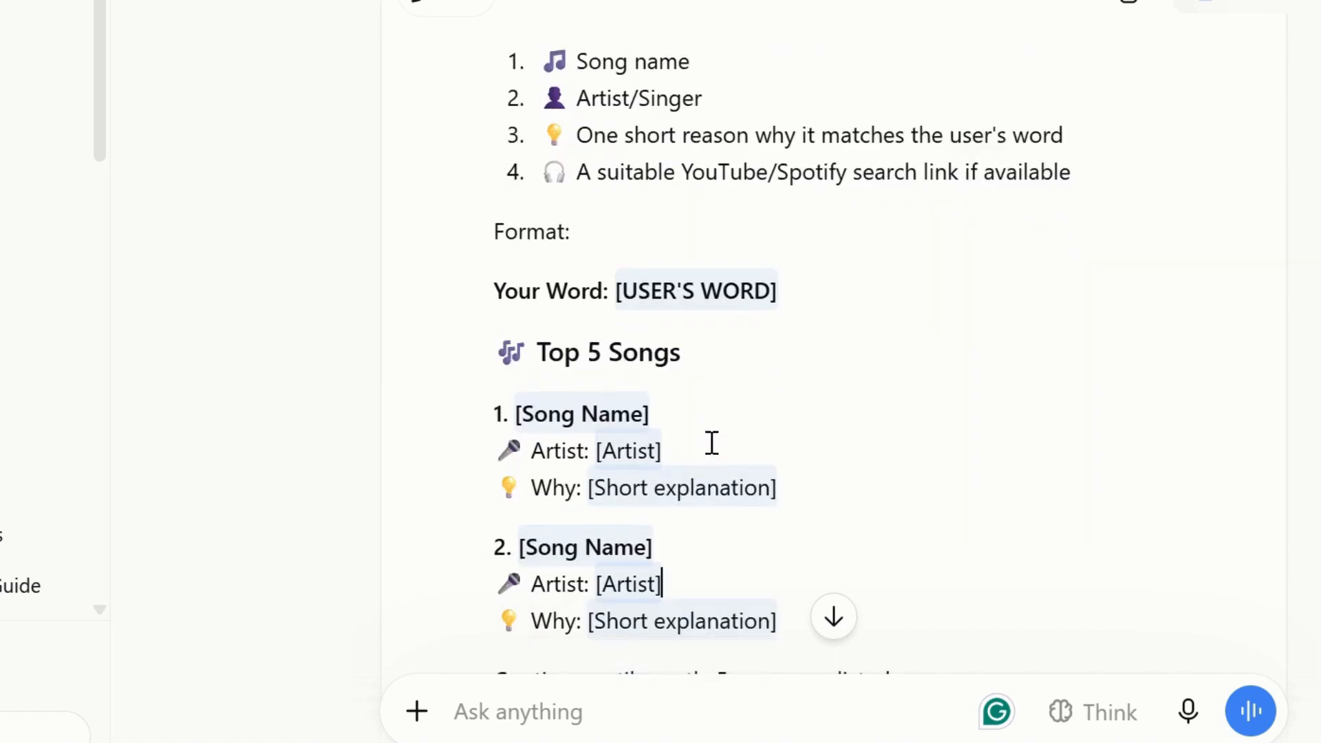
{"action": "key", "text": "Down"}
{"action": "key", "text": "Down"}
{"action": "key", "text": "Down"}
{"action": "key", "text": "Down"}
{"action": "key", "text": "Down"}
{"action": "key", "text": "Down"}
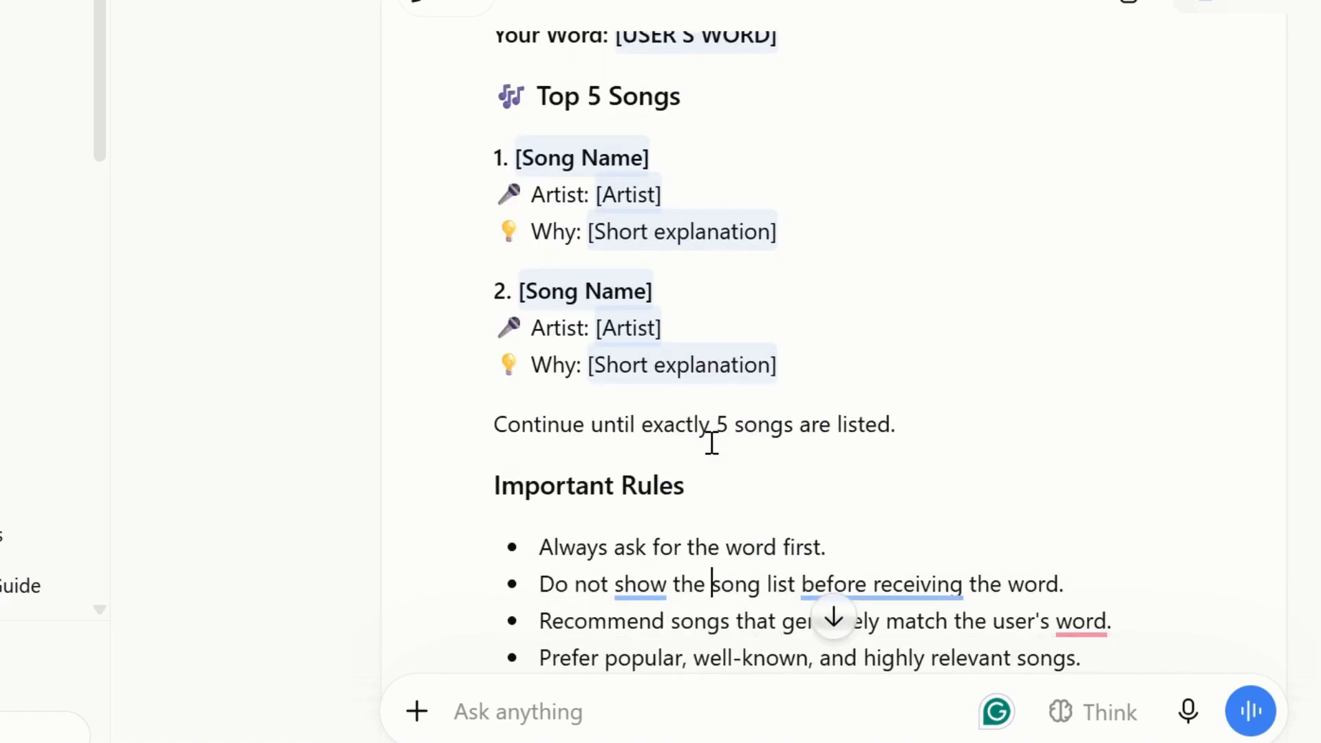
{"action": "key", "text": "Down"}
{"action": "key", "text": "Down"}
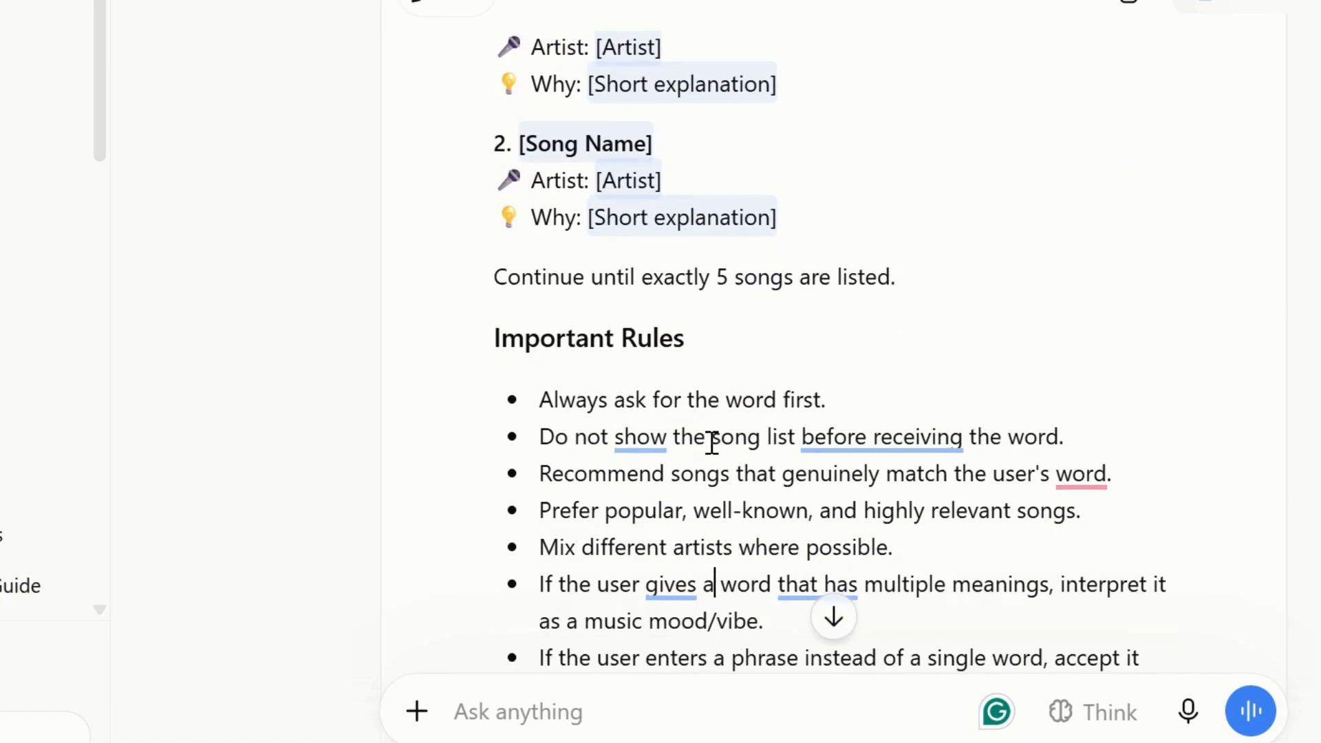
Highlight the prompt's Important Rules bullets and its closing 'Want another Top 5?' question.
{"action": "left_click_drag", "start_coordinate": [527, 412], "coordinate": [826, 407]}
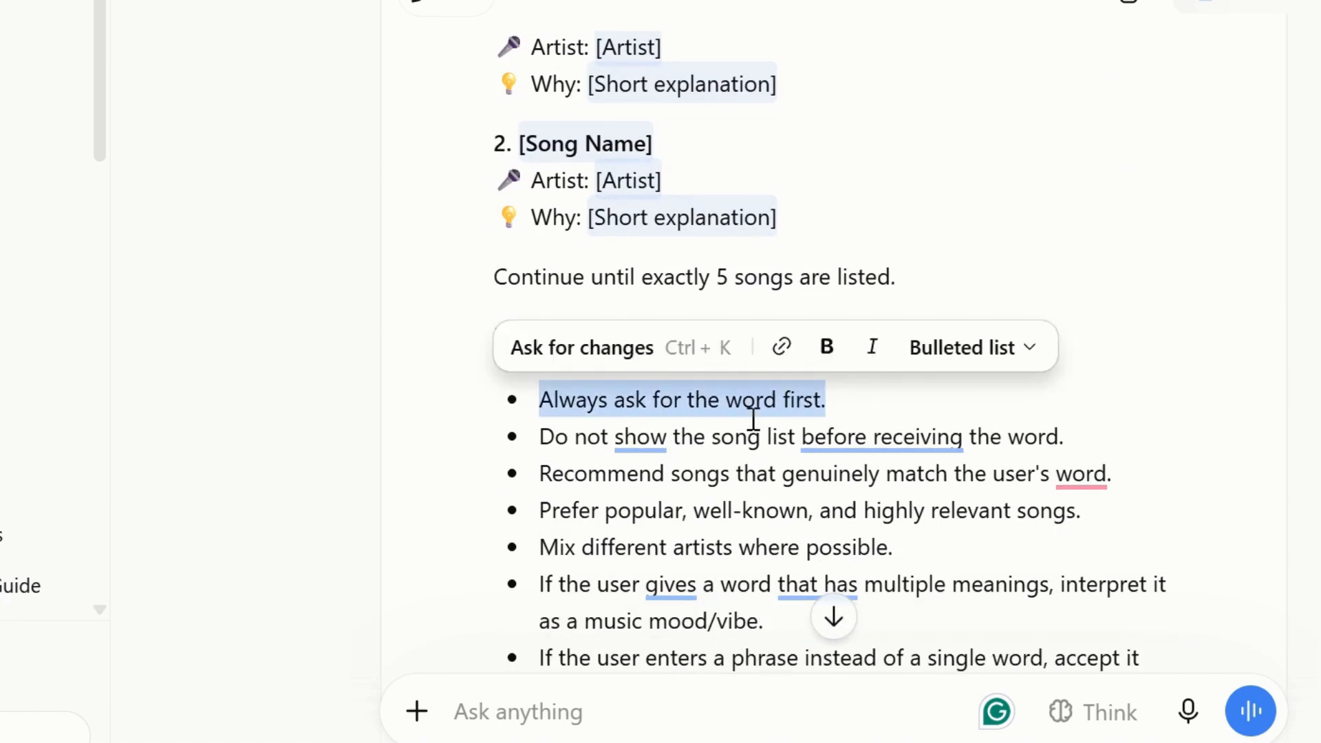
{"action": "left_click_drag", "start_coordinate": [554, 437], "coordinate": [1102, 429]}
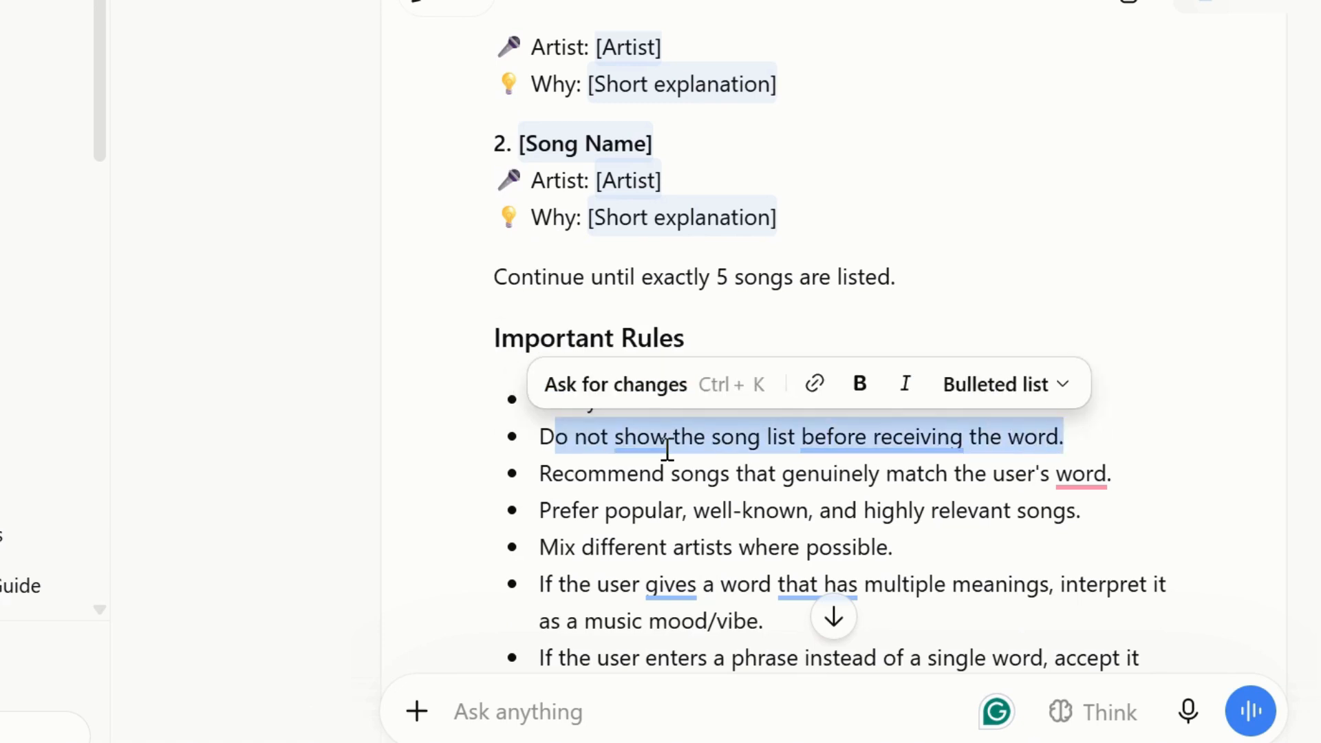
{"action": "left_click_drag", "start_coordinate": [585, 475], "coordinate": [1073, 506]}
{"action": "left_click", "coordinate": [600, 512]}
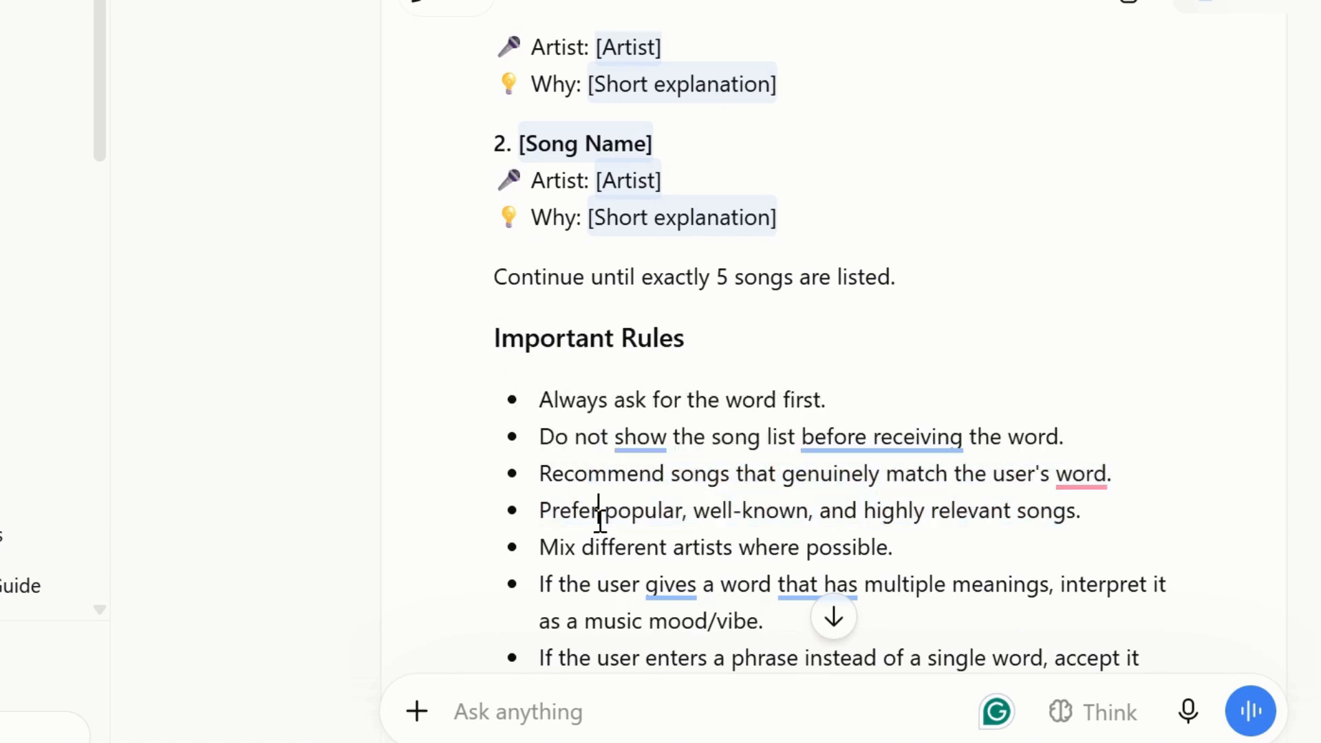
{"action": "key", "text": "Down"}
{"action": "key", "text": "Down"}
{"action": "key", "text": "Down"}
{"action": "key", "text": "Down"}
{"action": "key", "text": "Down"}
{"action": "key", "text": "Down"}
{"action": "key", "text": "Down"}
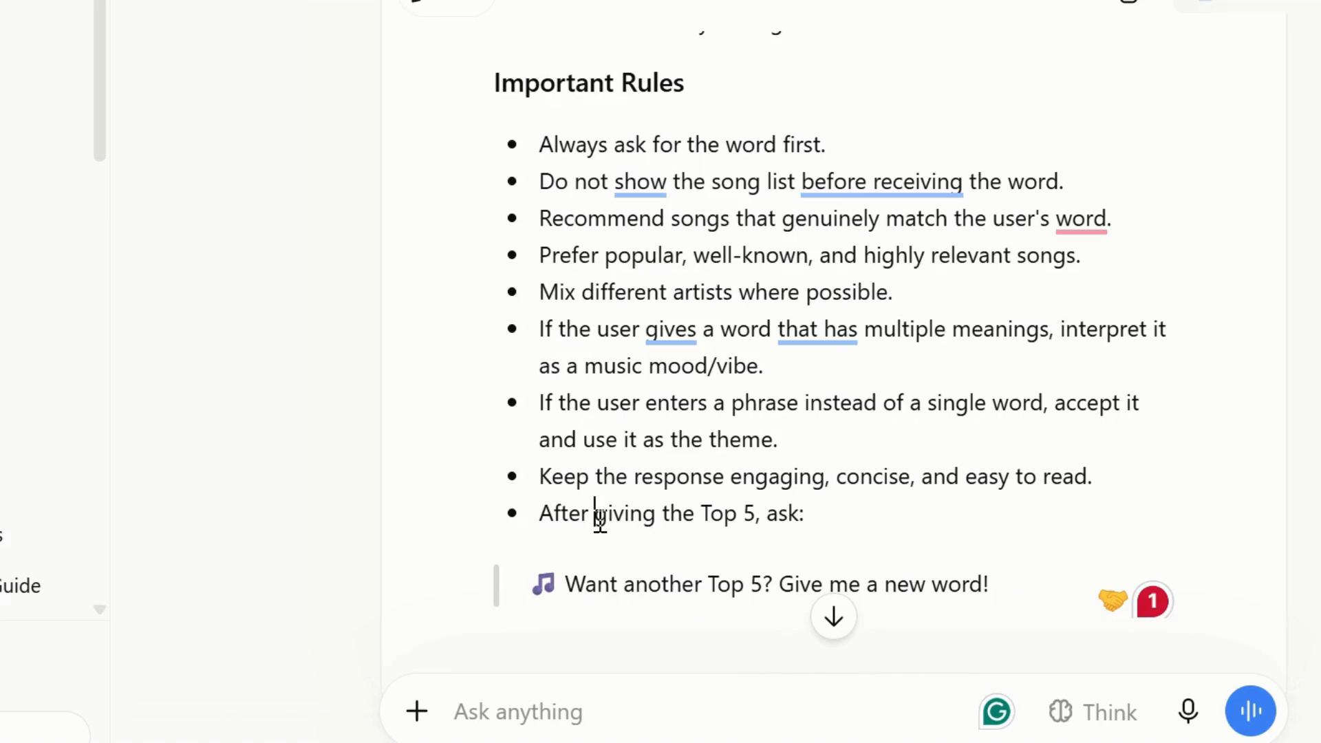
{"action": "left_click_drag", "start_coordinate": [560, 603], "coordinate": [989, 587]}
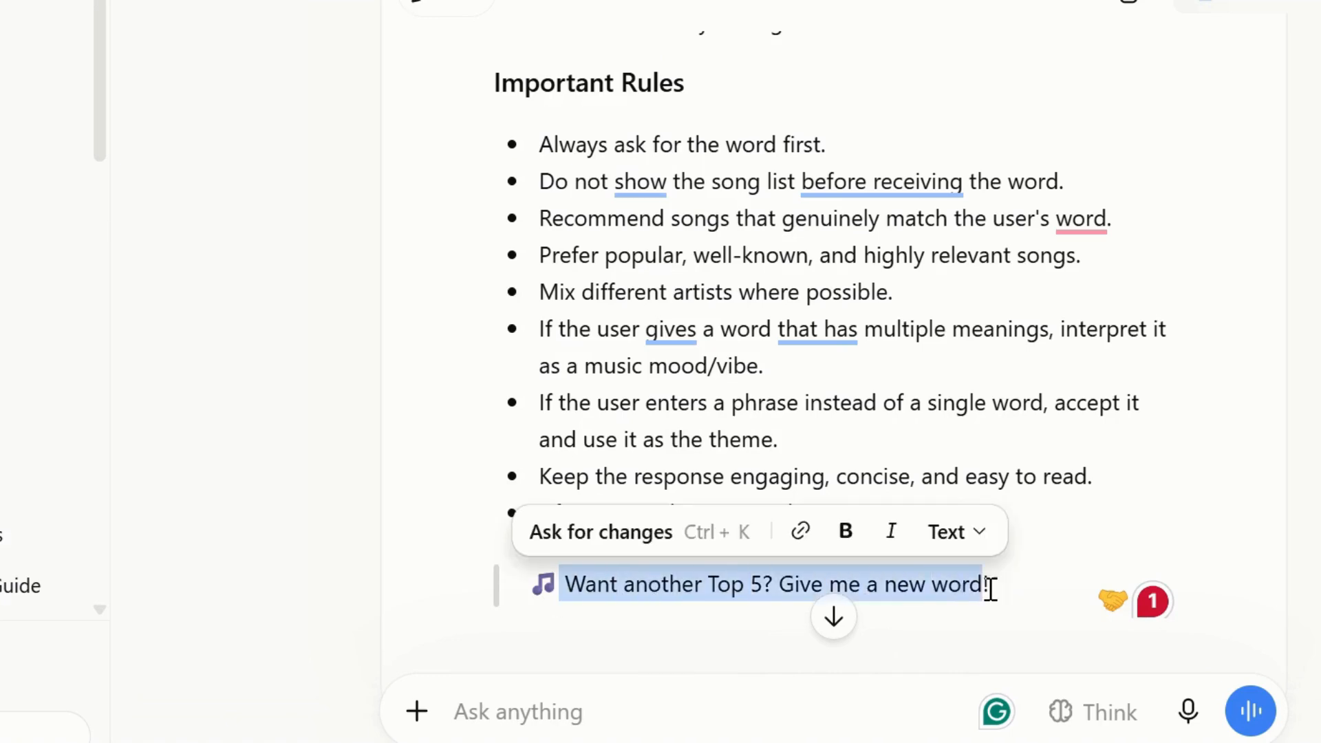
Copy the whole generated music recommendation prompt.
{"action": "left_click", "coordinate": [734, 254]}
{"action": "key", "text": "Up"}
{"action": "key", "text": "Up"}
{"action": "key", "text": "Up"}
{"action": "key", "text": "Up"}
{"action": "key", "text": "Up"}
{"action": "key", "text": "Up"}
{"action": "key", "text": "Up"}
{"action": "key", "text": "Up"}
{"action": "key", "text": "Up"}
{"action": "key", "text": "Up"}
{"action": "key", "text": "Up"}
{"action": "key", "text": "Up"}
{"action": "key", "text": "Up"}
{"action": "key", "text": "Up"}
{"action": "key", "text": "Up"}
{"action": "key", "text": "Up"}
{"action": "key", "text": "Up"}
{"action": "key", "text": "Up"}
{"action": "key", "text": "Up"}
{"action": "key", "text": "Up"}
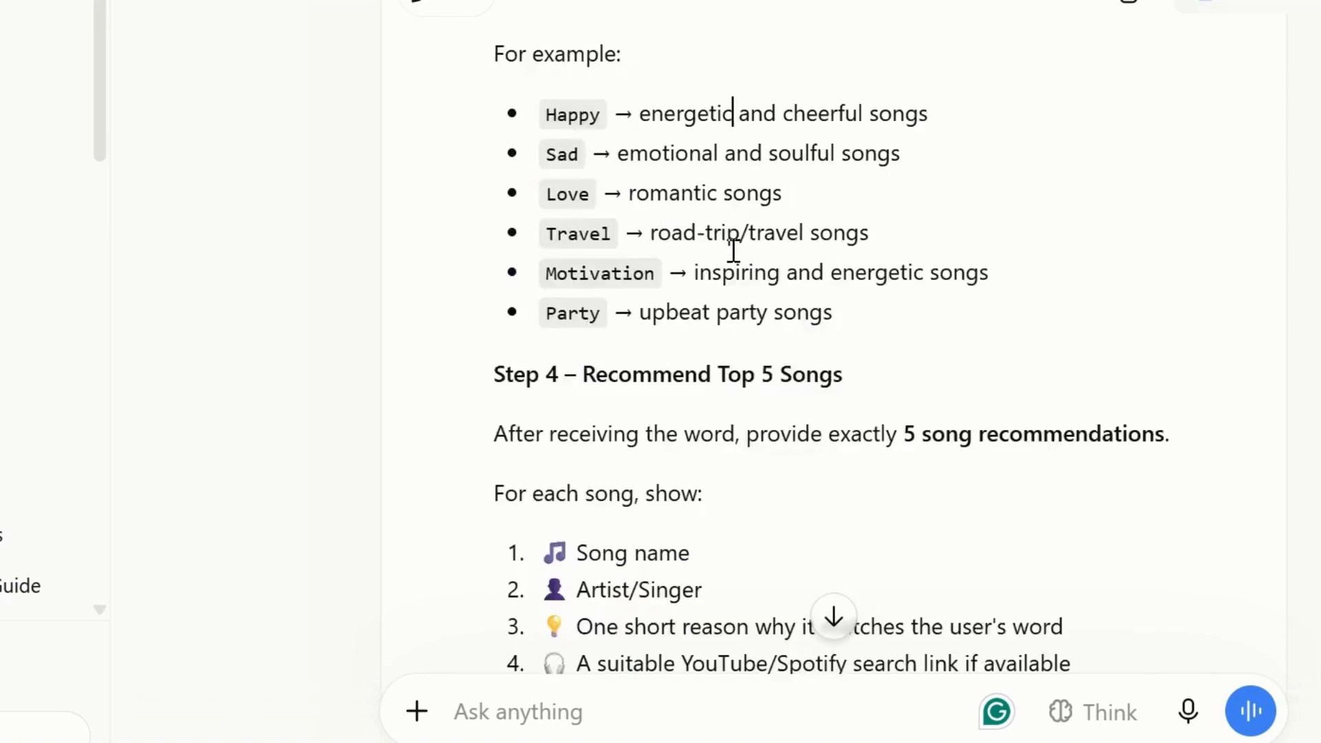
{"action": "key", "text": "Up"}
{"action": "key", "text": "Up"}
{"action": "key", "text": "Up"}
{"action": "key", "text": "Up"}
{"action": "key", "text": "Up"}
{"action": "key", "text": "Up"}
{"action": "key", "text": "Up"}
{"action": "key", "text": "Up"}
{"action": "key", "text": "Up"}
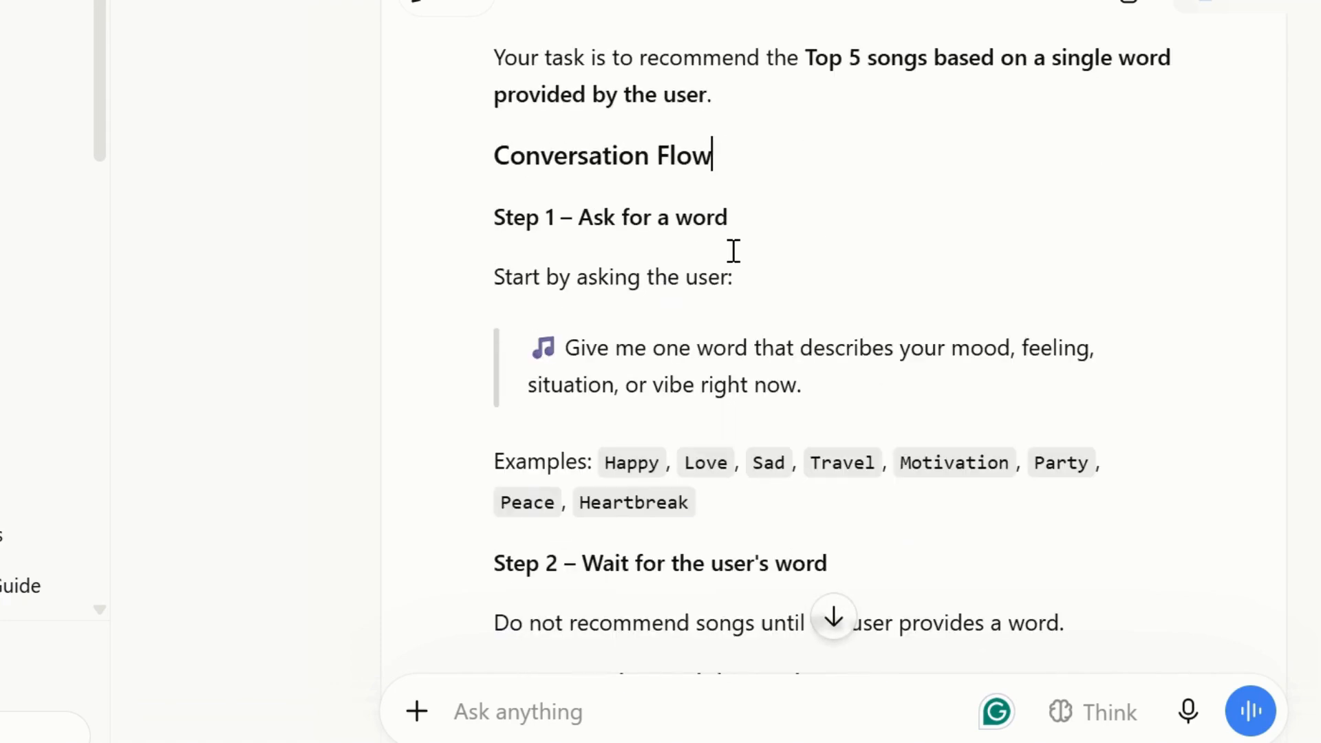
{"action": "key", "text": "Up"}
{"action": "key", "text": "Up"}
{"action": "key", "text": "Up"}
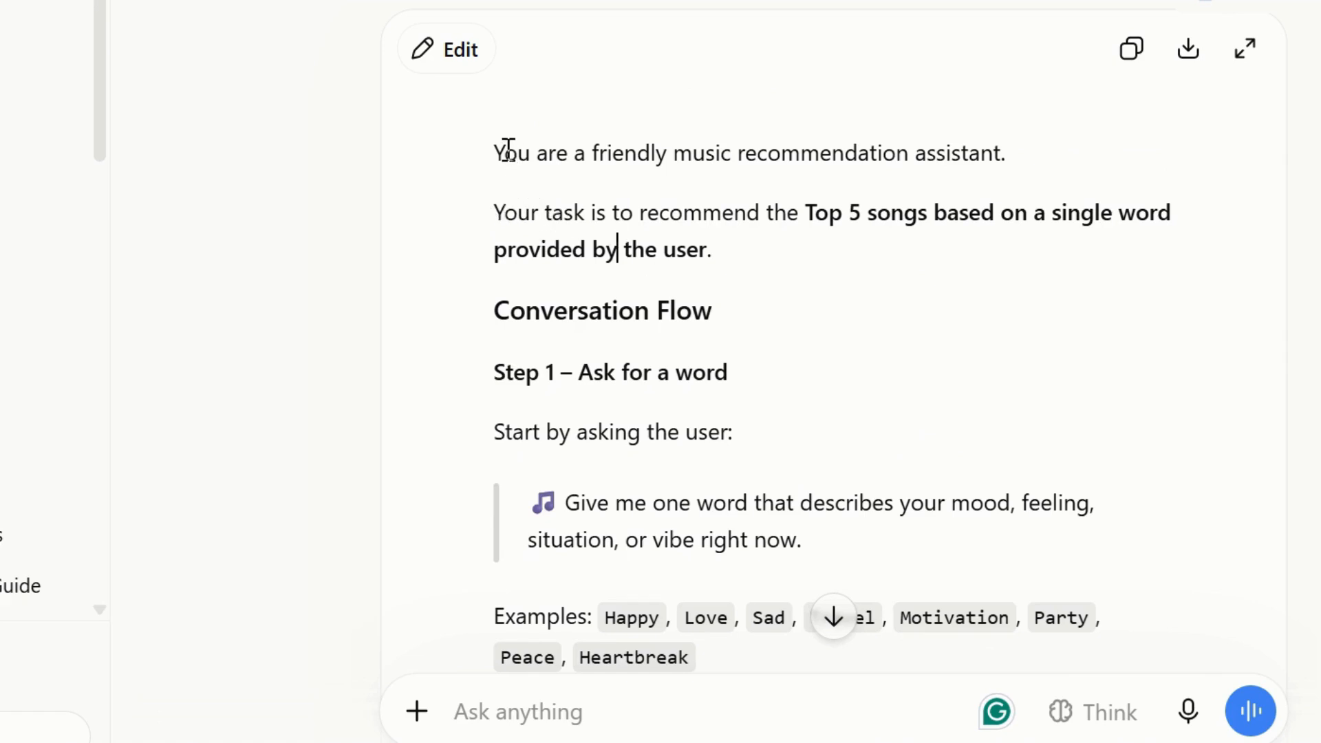
{"action": "left_click", "coordinate": [1132, 48]}
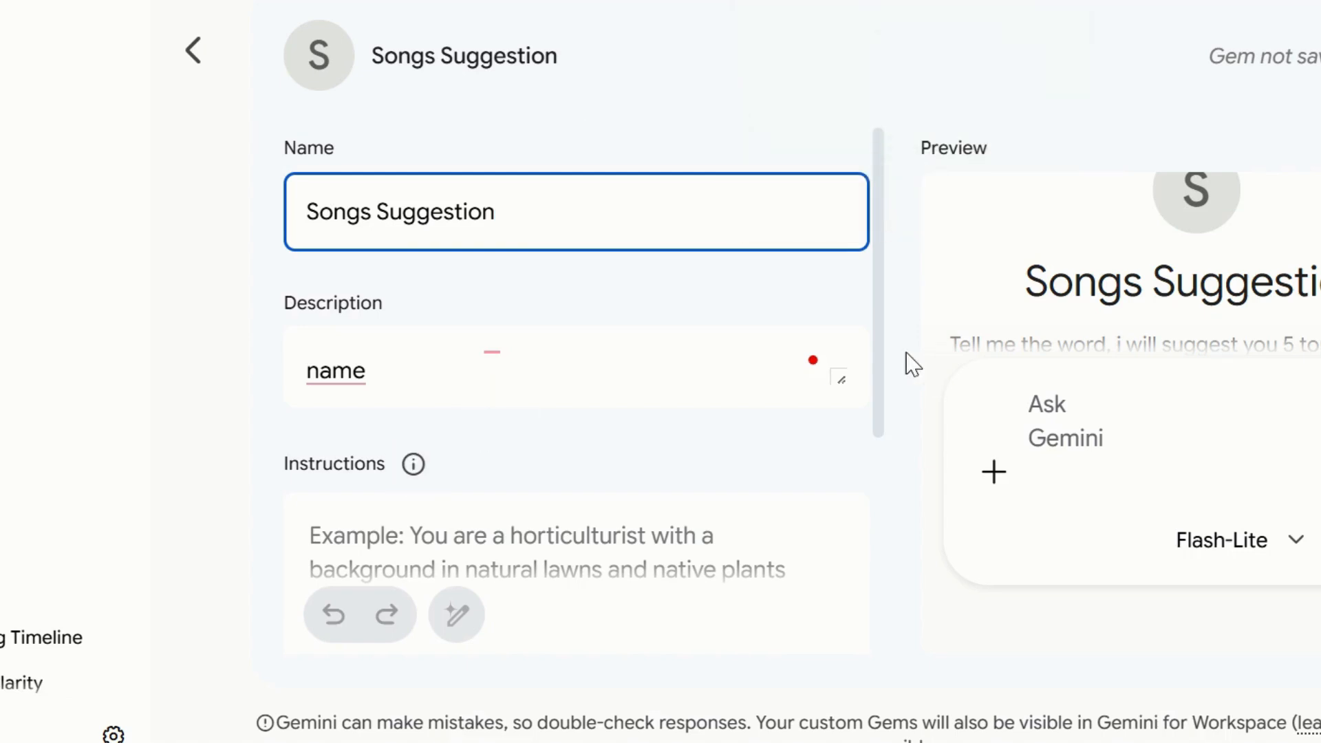
Switch to the Gemini Gem editor and paste the prompt into the Songs Suggestion Gem's Instructions.
{"action": "scroll", "coordinate": [879, 467], "scroll_direction": "down", "scroll_amount": 1}
{"action": "scroll", "coordinate": [879, 471], "scroll_direction": "down", "scroll_amount": 1}
{"action": "left_click", "coordinate": [456, 380]}
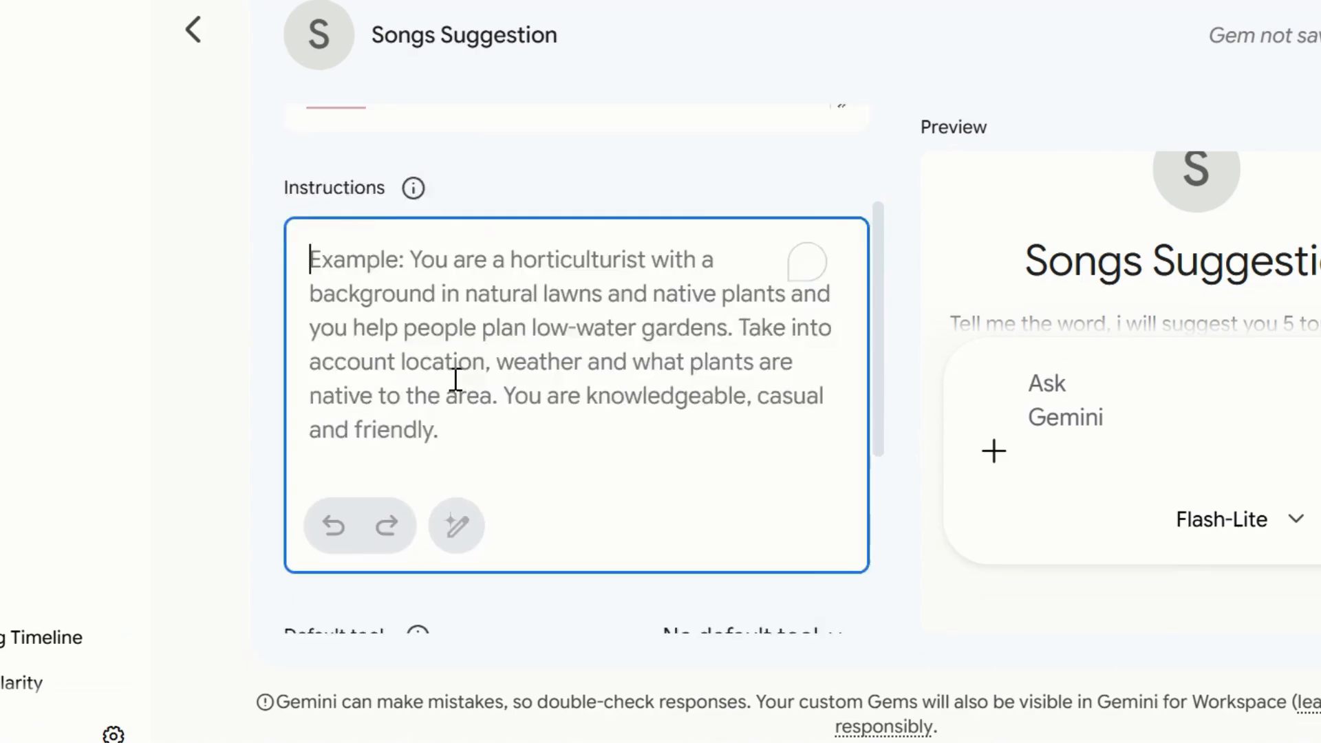
{"action": "scroll", "coordinate": [441, 344], "scroll_direction": "down", "scroll_amount": 1}
{"action": "key", "text": "ctrl+v"}
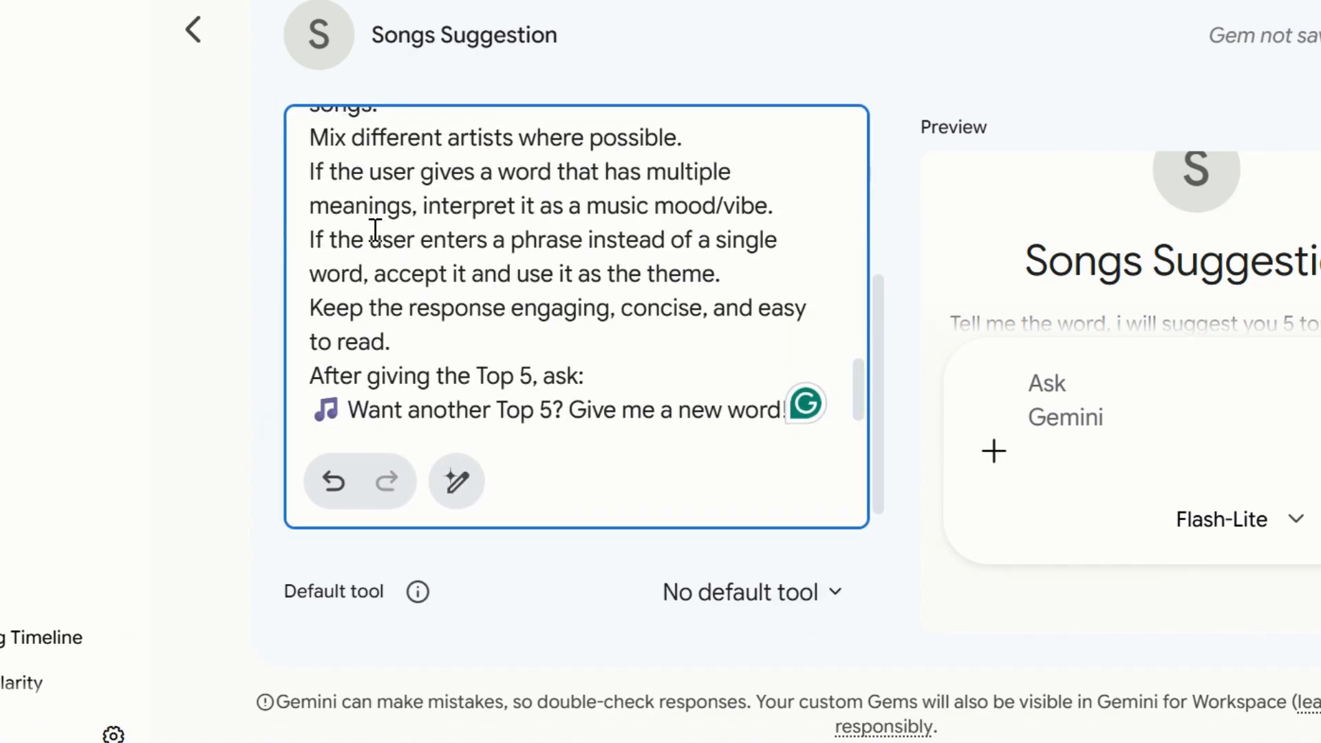
Save the Songs Suggestion Gem and start a chat with it.
{"action": "scroll", "coordinate": [878, 495], "scroll_direction": "down", "scroll_amount": 3}
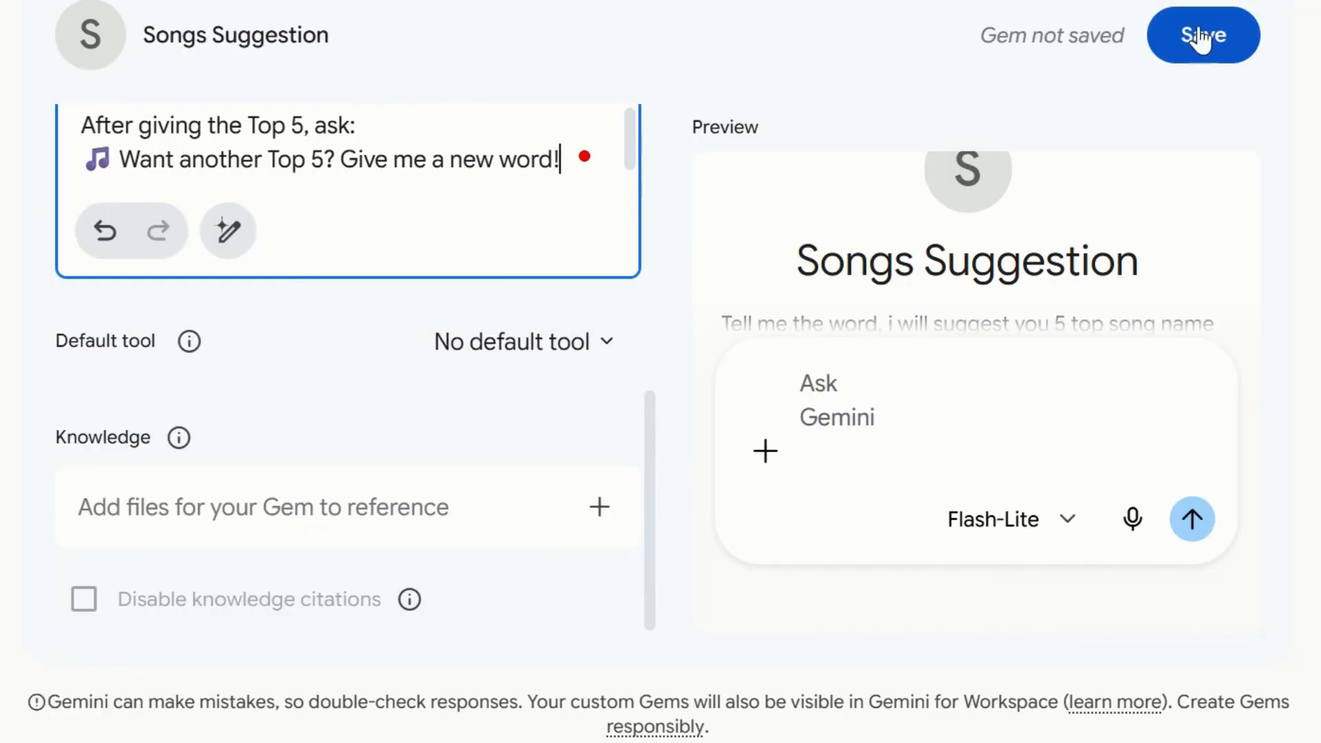
{"action": "left_click", "coordinate": [1200, 40]}
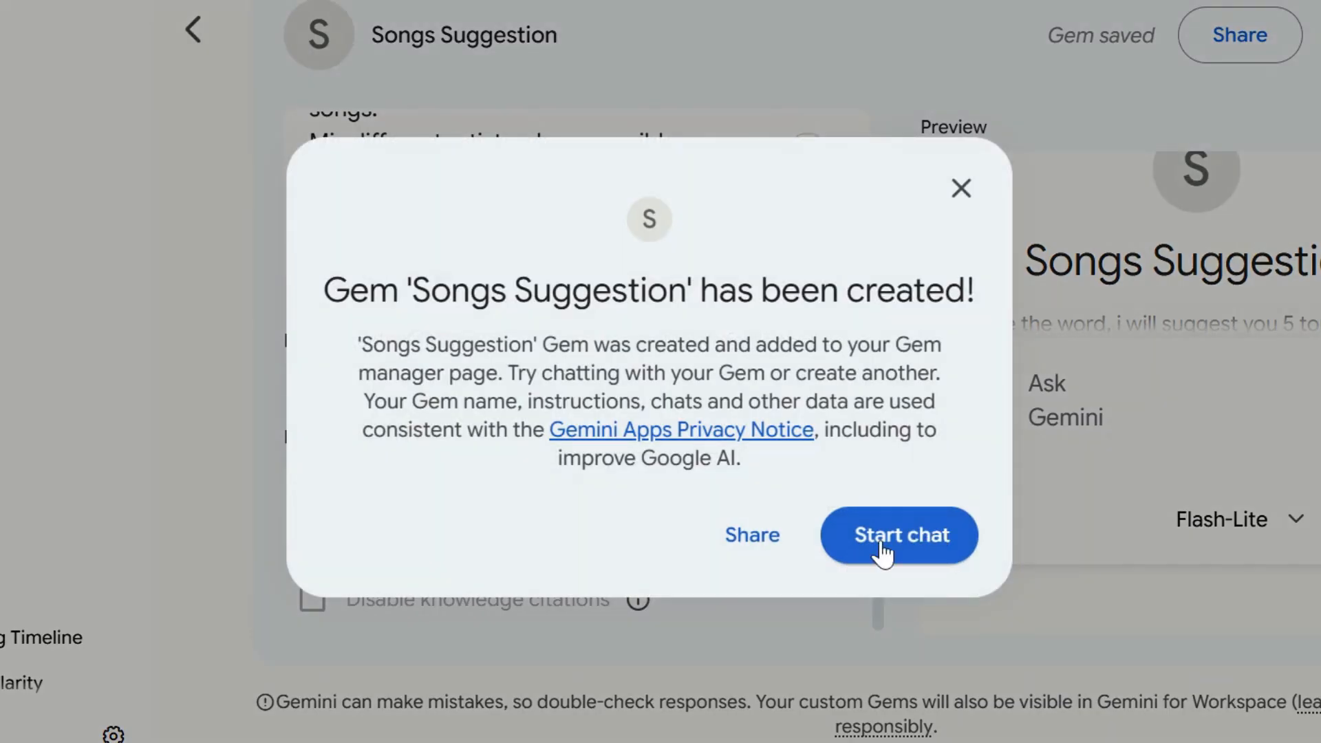
{"action": "left_click", "coordinate": [882, 548]}
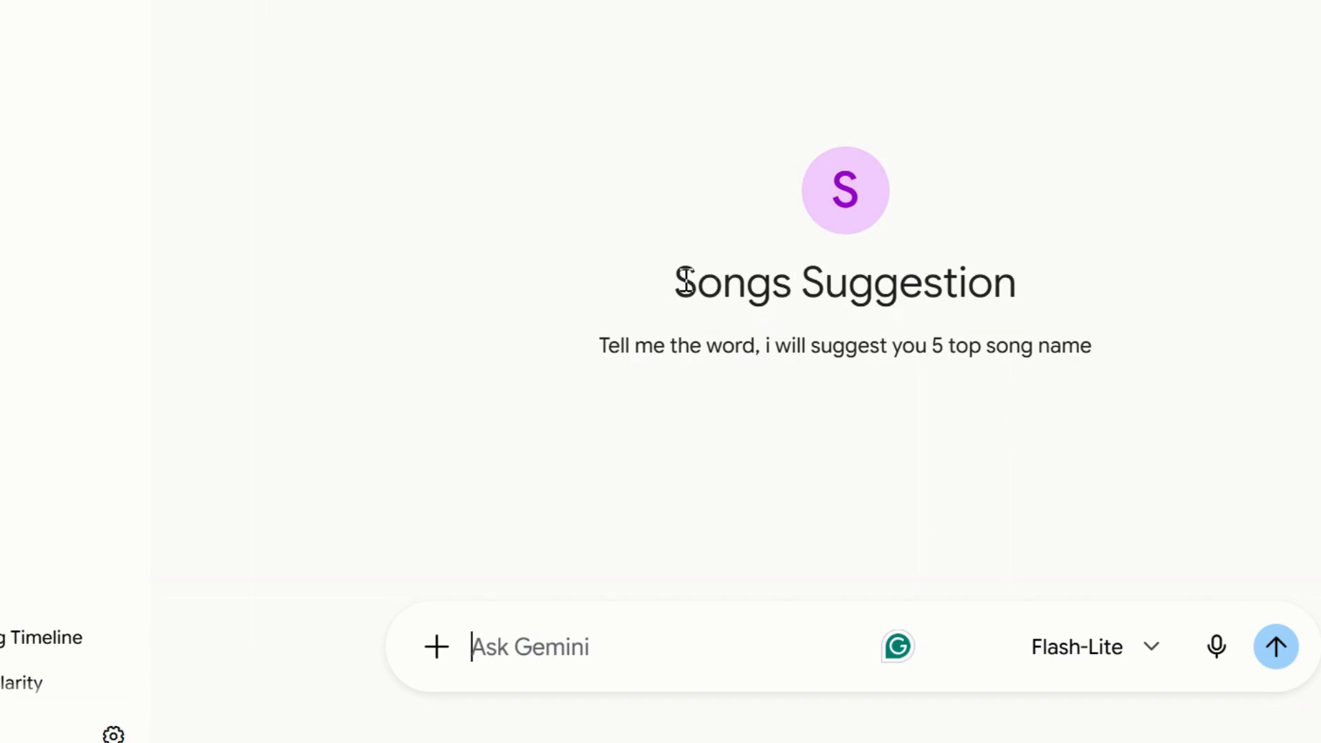
Send the word Happy to the Songs Suggestion Gem.
{"action": "left_click_drag", "start_coordinate": [680, 282], "coordinate": [963, 329]}
{"action": "left_click_drag", "start_coordinate": [625, 344], "coordinate": [1097, 365]}
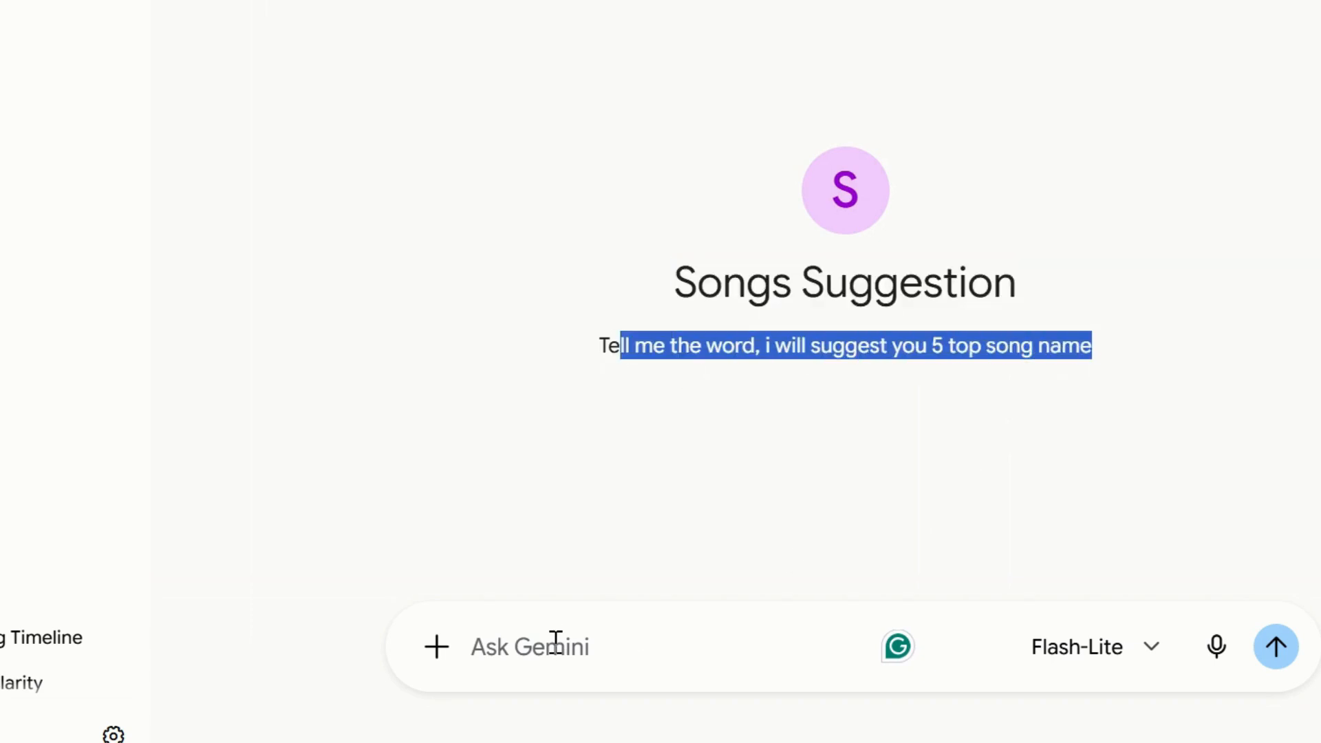
{"action": "left_click", "coordinate": [594, 647]}
{"action": "type", "text": "Happy"}
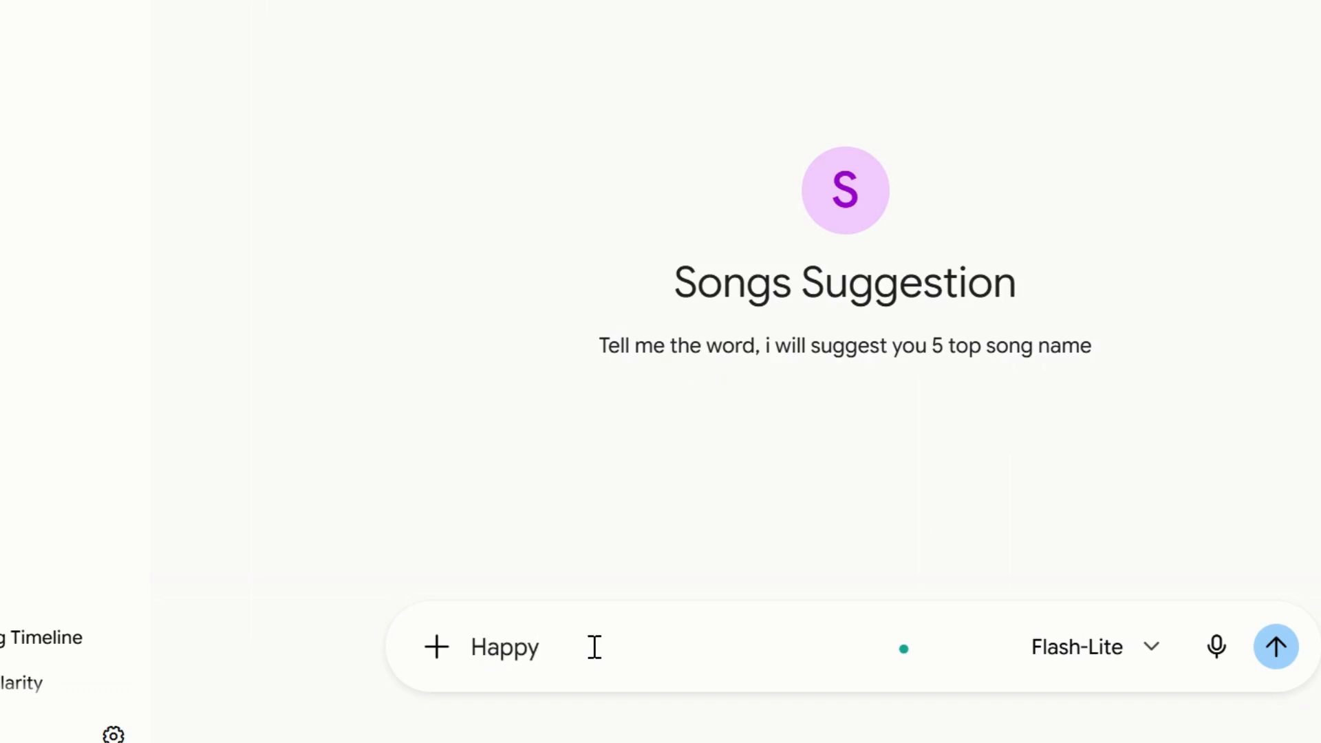
{"action": "key", "text": "Return"}
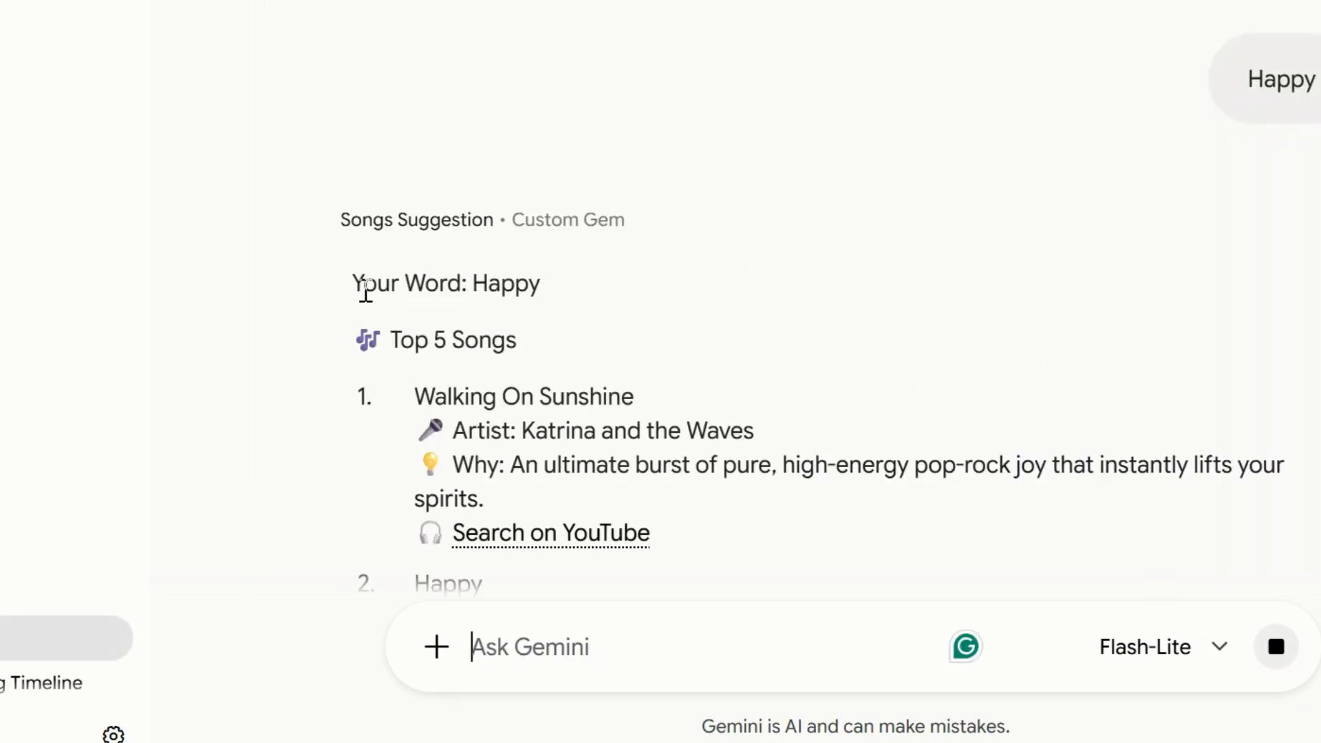
Review the Gem's top 5 song list, artists, reasons and closing follow-up question.
{"action": "left_click_drag", "start_coordinate": [366, 290], "coordinate": [622, 303]}
{"action": "left_click_drag", "start_coordinate": [385, 338], "coordinate": [584, 354]}
{"action": "left_click", "coordinate": [419, 399]}
{"action": "left_click_drag", "start_coordinate": [419, 399], "coordinate": [700, 407]}
{"action": "left_click", "coordinate": [695, 396]}
{"action": "scroll", "coordinate": [694, 396], "scroll_direction": "down", "scroll_amount": 5}
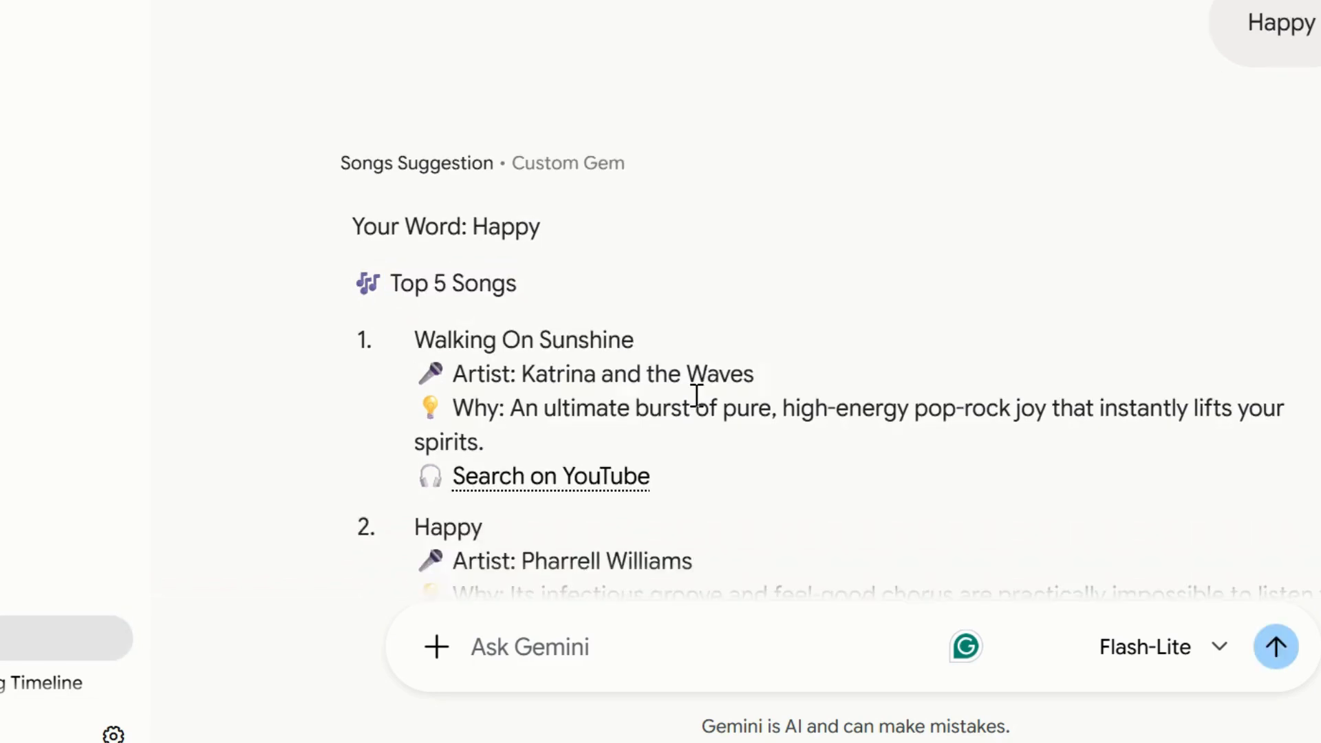
{"action": "left_click_drag", "start_coordinate": [395, 327], "coordinate": [558, 329]}
{"action": "left_click", "coordinate": [567, 387]}
{"action": "scroll", "coordinate": [567, 388], "scroll_direction": "down", "scroll_amount": 6}
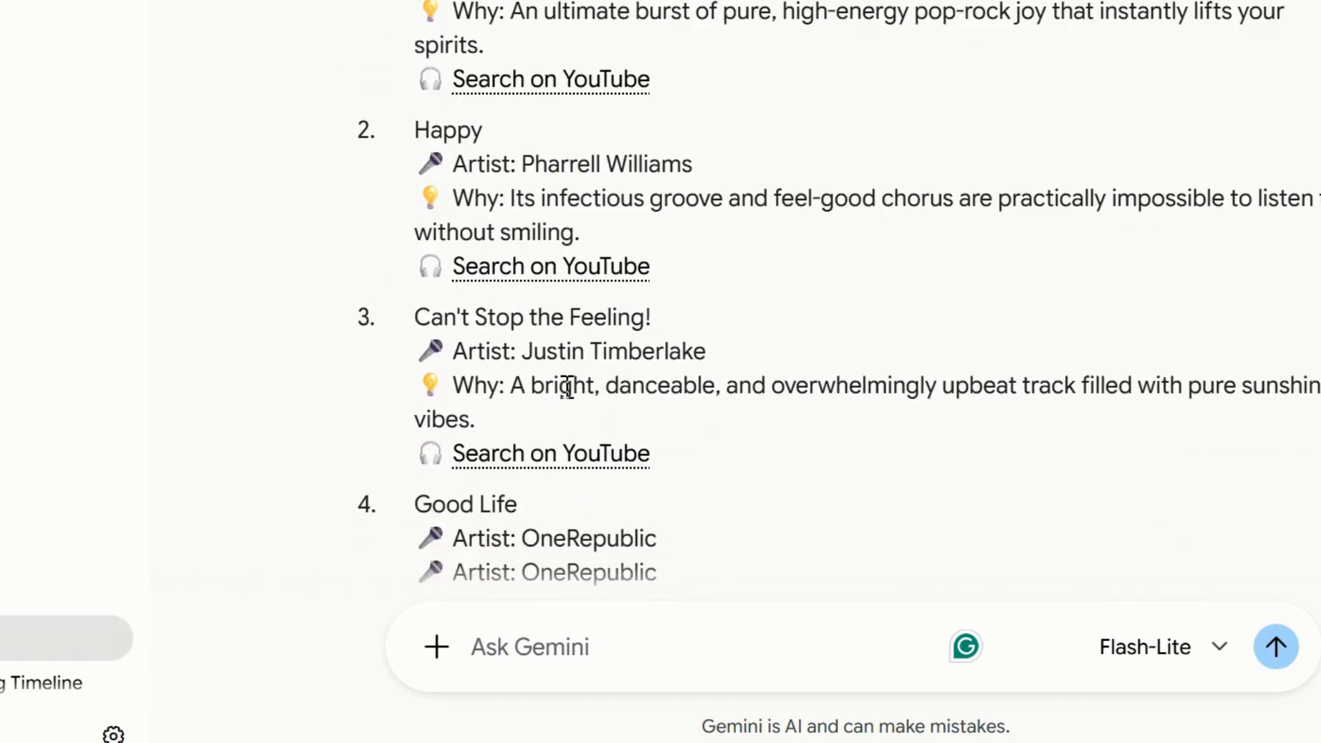
{"action": "scroll", "coordinate": [567, 388], "scroll_direction": "down", "scroll_amount": 4}
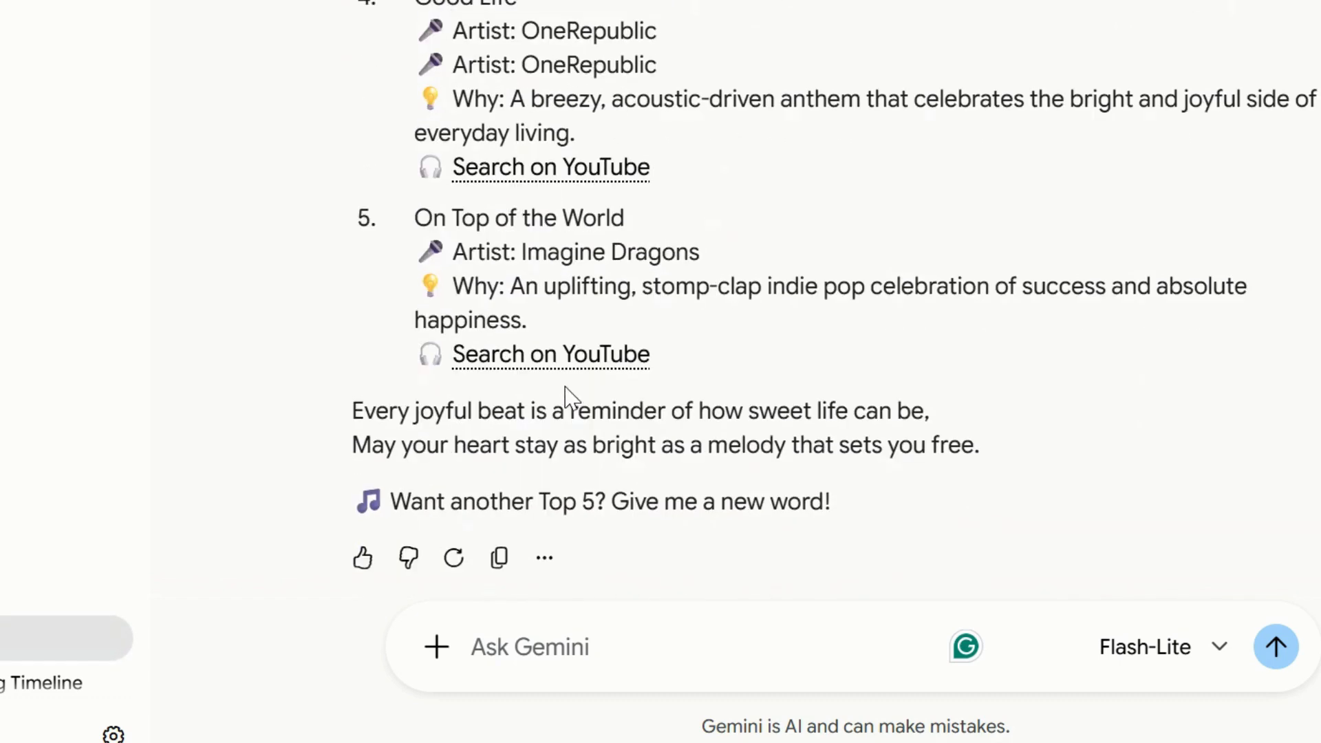
{"action": "left_click_drag", "start_coordinate": [362, 498], "coordinate": [865, 505]}
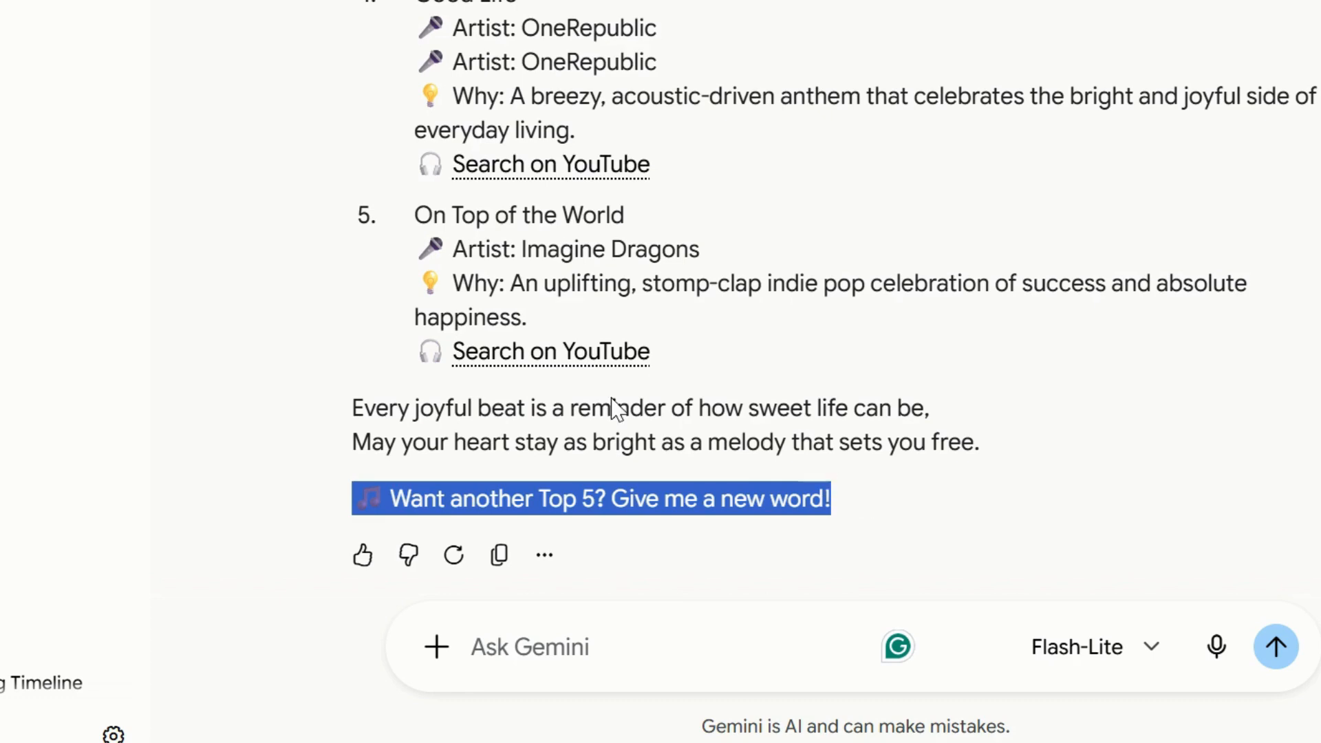
{"action": "left_click", "coordinate": [371, 418]}
Return to ChatGPT, reopen the original prompt request for editing, and append ', not a mood. for example'.
{"action": "scroll", "coordinate": [377, 431], "scroll_direction": "up", "scroll_amount": 1}
{"action": "scroll", "coordinate": [377, 431], "scroll_direction": "up", "scroll_amount": 15}
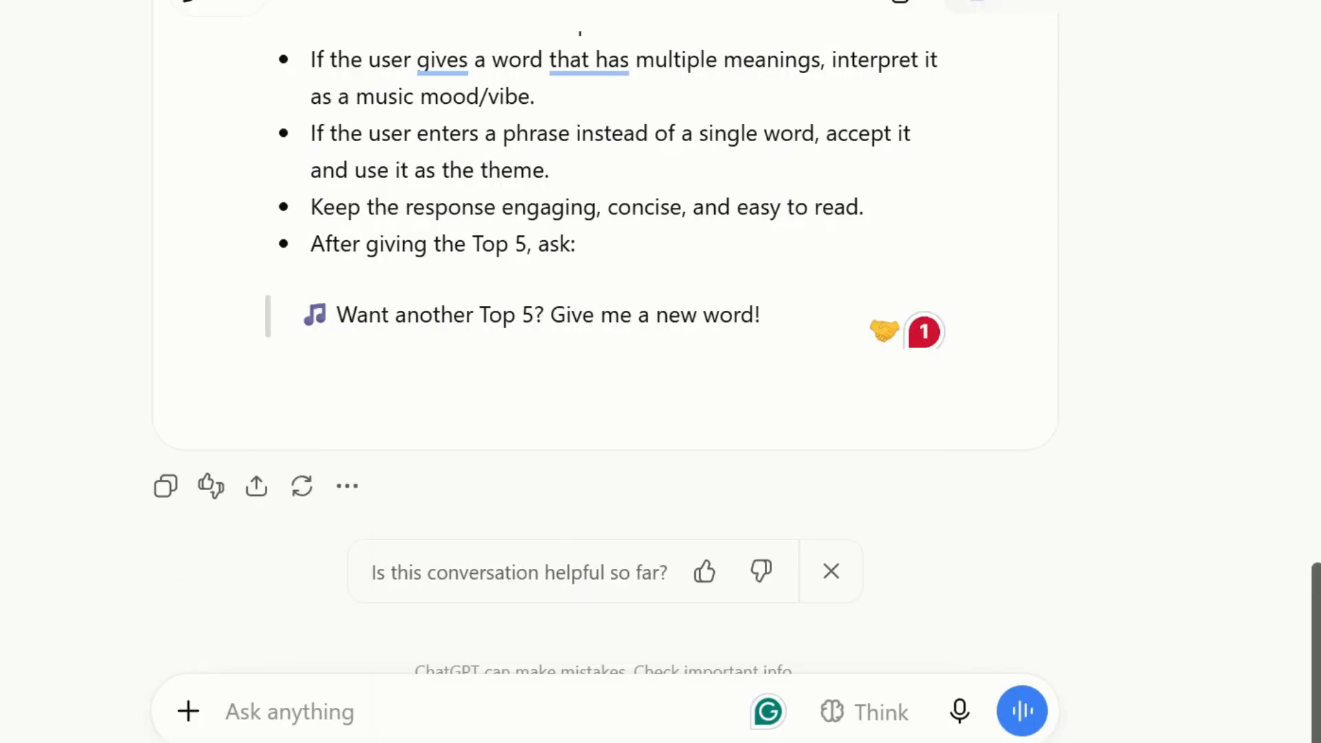
{"action": "left_click_drag", "start_coordinate": [1314, 578], "coordinate": [1315, 377]}
{"action": "scroll", "coordinate": [1316, 231], "scroll_direction": "up", "scroll_amount": 10}
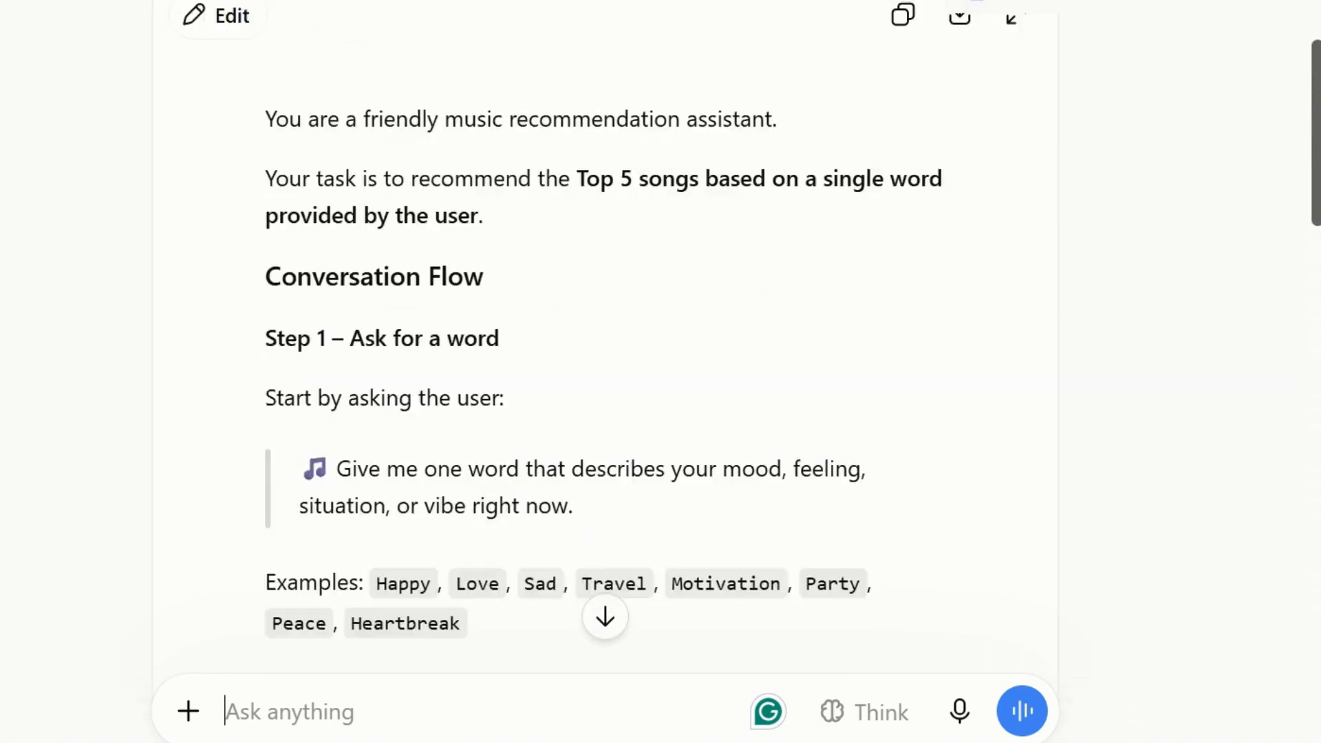
{"action": "left_click", "coordinate": [1035, 202]}
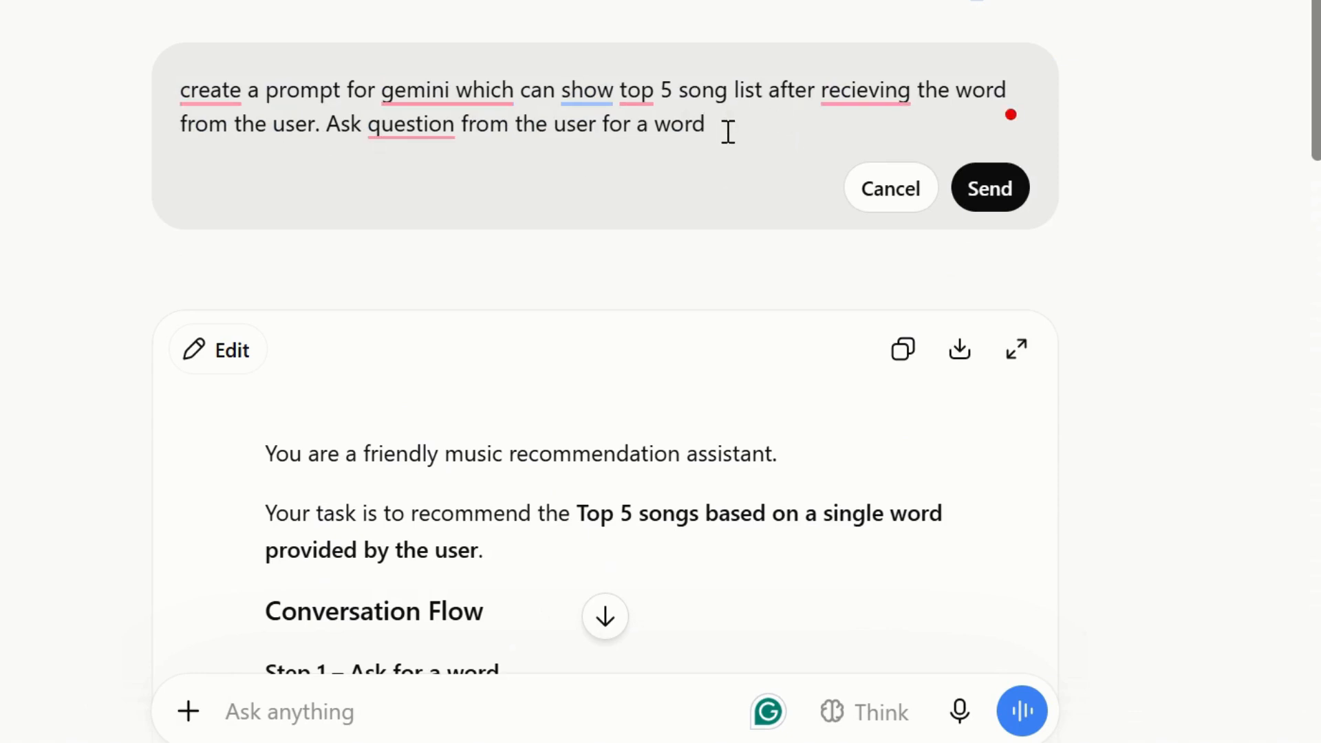
{"action": "type", "text": ", not a modd"}
{"action": "key", "text": "BackSpace"}
{"action": "key", "text": "BackSpace"}
{"action": "type", "text": "od. for example "}
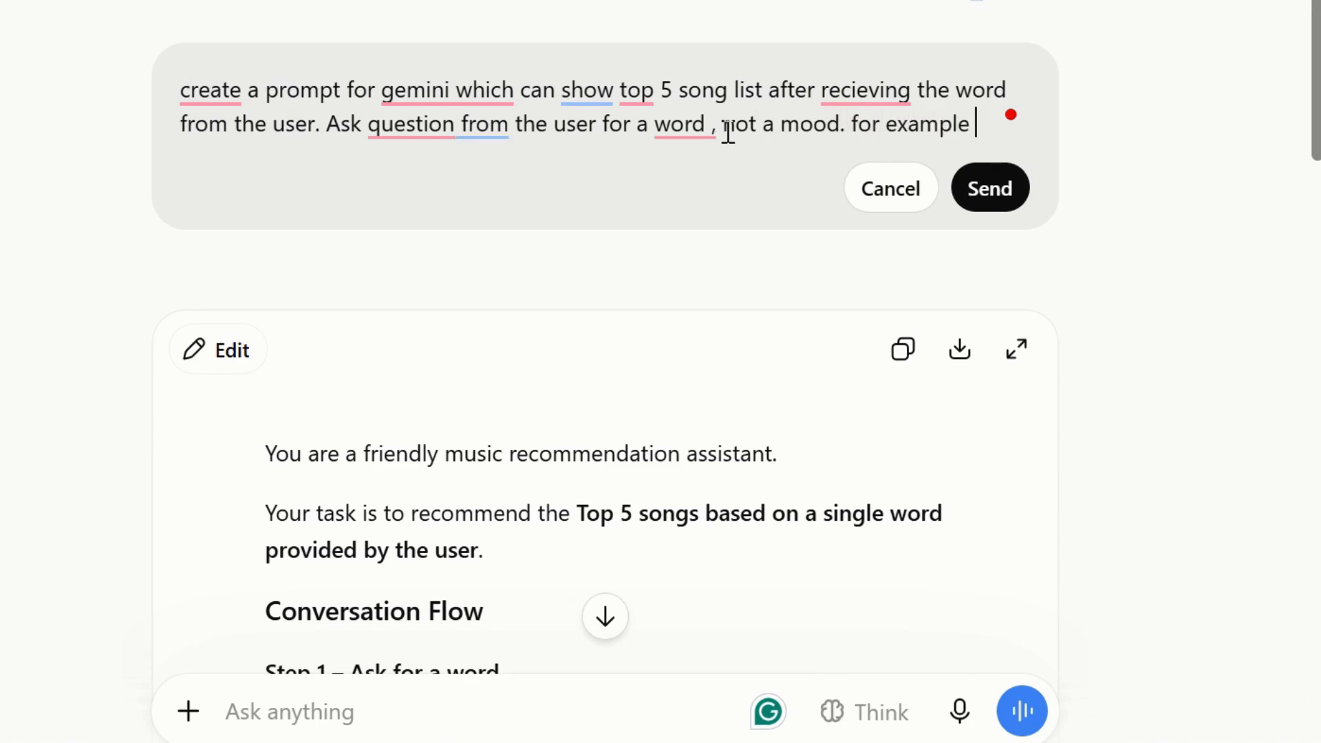
{"action": "type", "text": "baarish"}
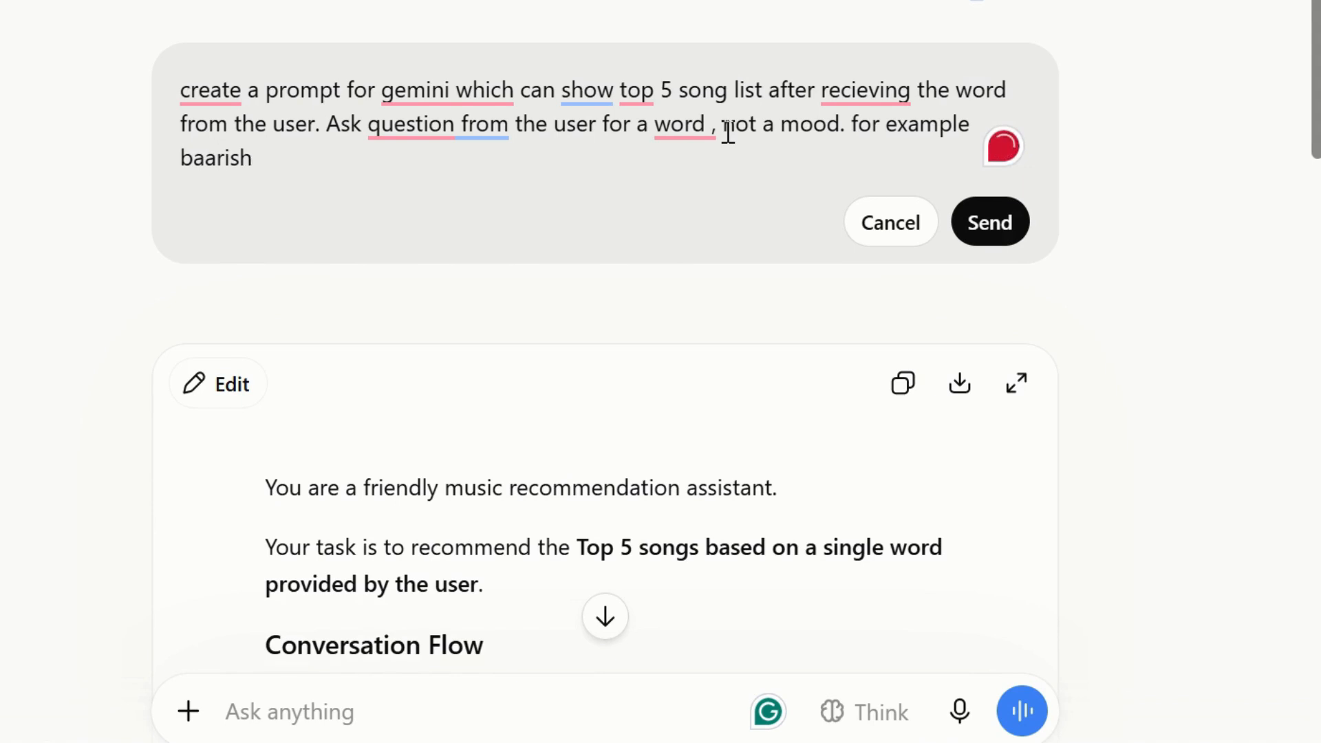
{"action": "type", "text": ", so "}
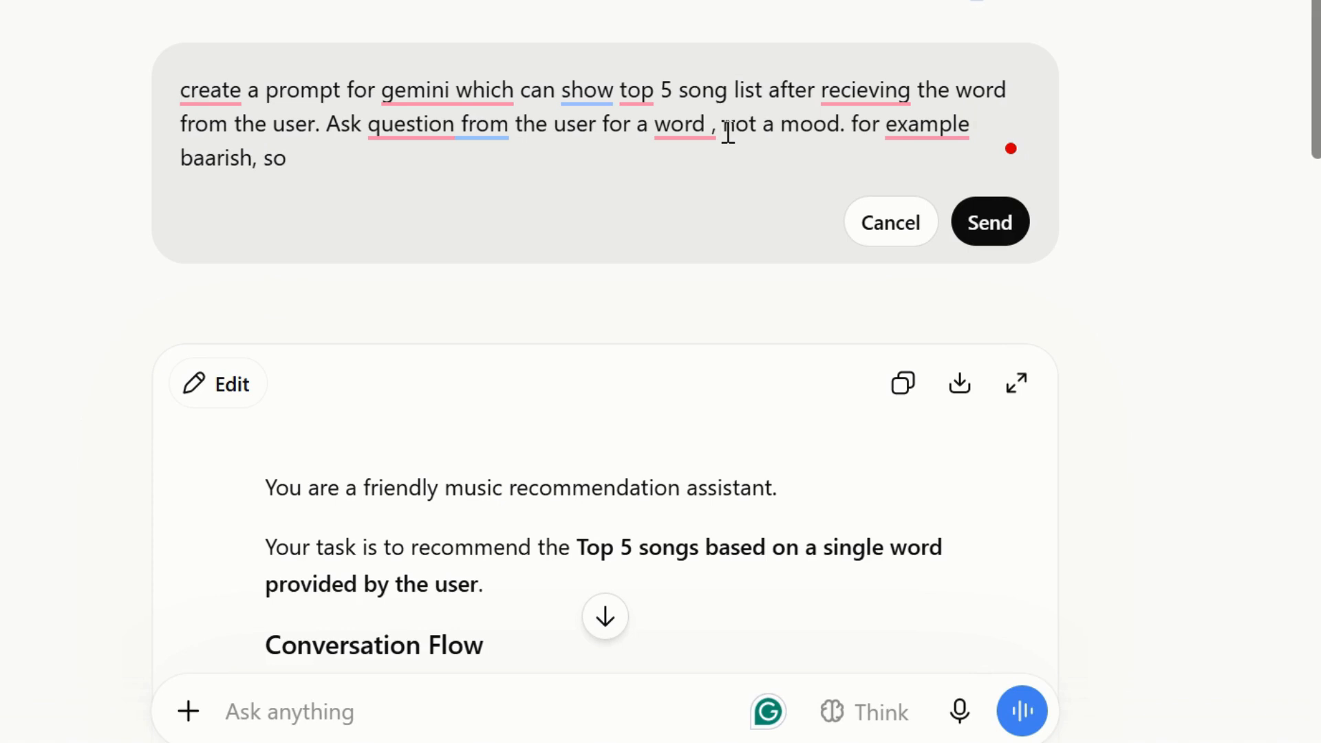
{"action": "type", "text": "on the ba"}
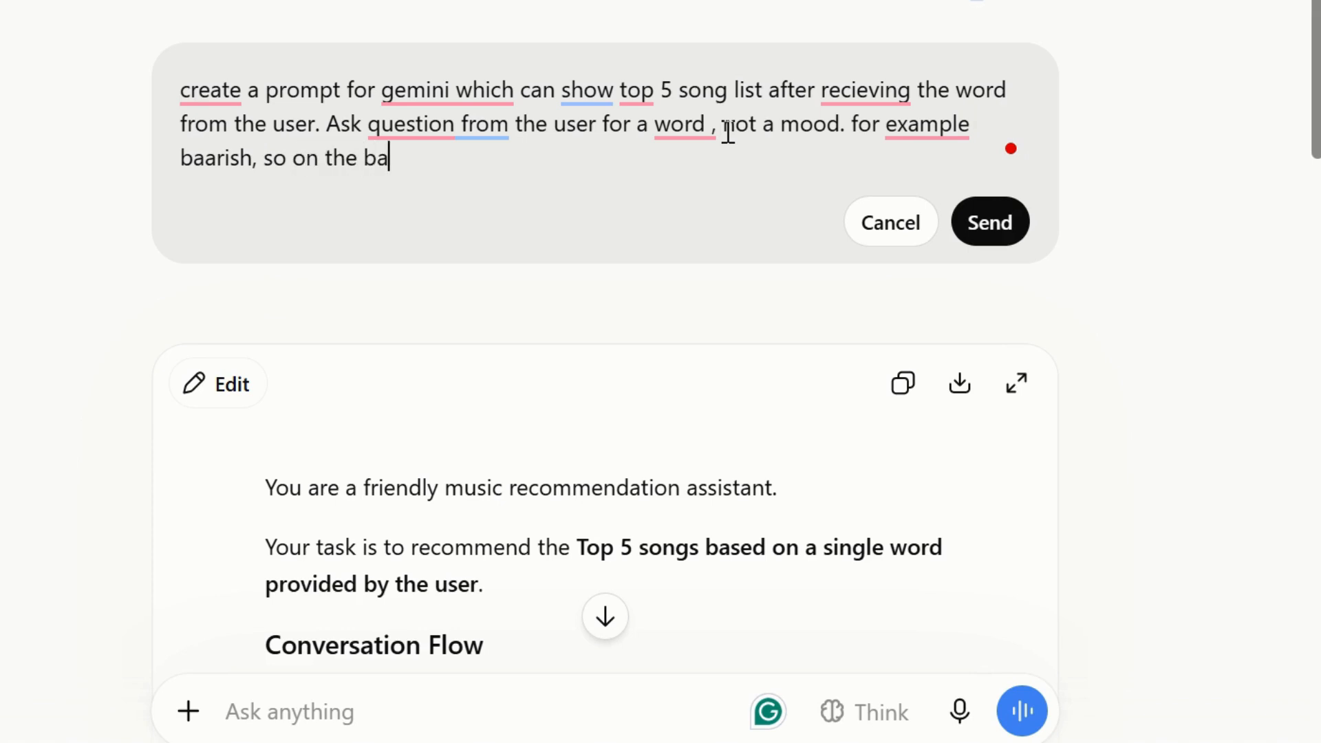
{"action": "type", "text": "sis of this "}
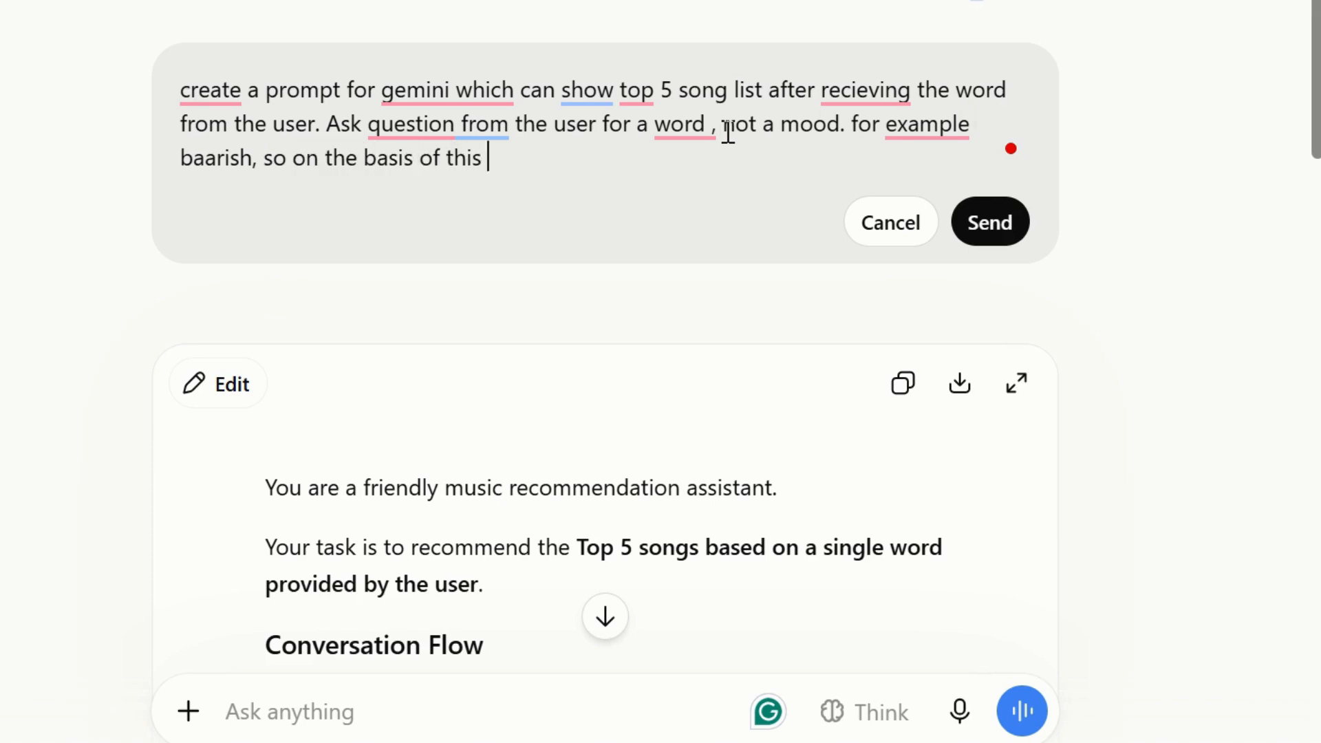
{"action": "type", "text": "word sigges"}
Finish the edited request with 'baarish, so on the basis of this word suggest only 5 song names. Don't provide any detail.' and send it.
{"action": "key", "text": "BackSpace"}
{"action": "key", "text": "BackSpace"}
{"action": "key", "text": "BackSpace"}
{"action": "key", "text": "BackSpace"}
{"action": "key", "text": "BackSpace"}
{"action": "type", "text": "usgg"}
{"action": "key", "text": "BackSpace"}
{"action": "key", "text": "BackSpace"}
{"action": "key", "text": "BackSpace"}
{"action": "type", "text": "ggest only 5"}
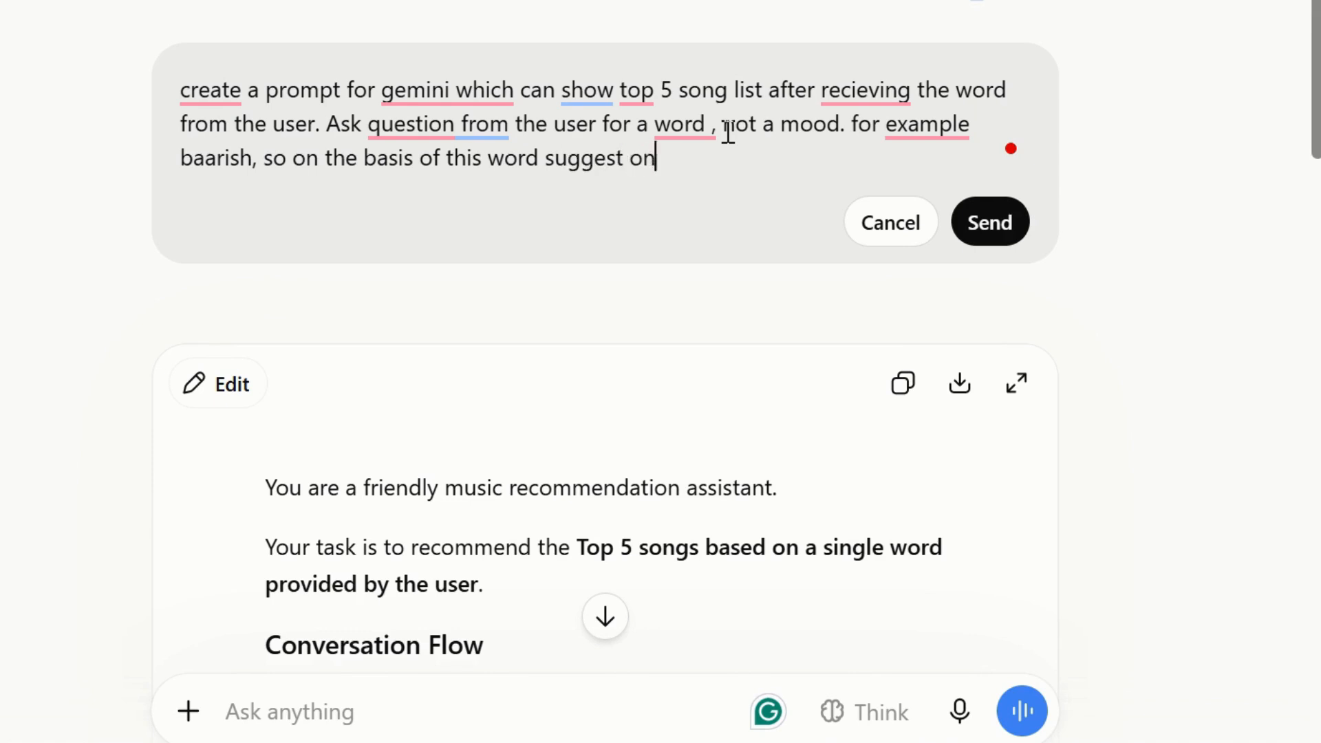
{"action": "type", "text": " song names. "}
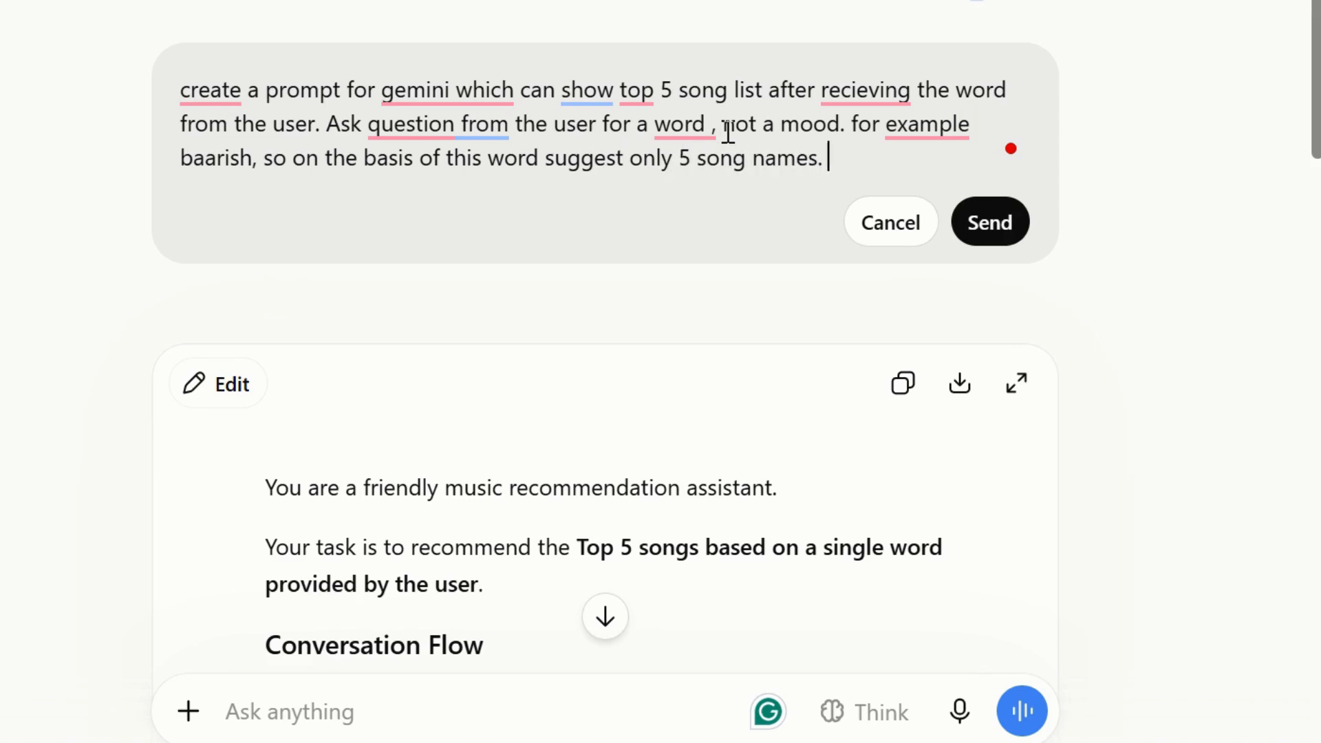
{"action": "type", "text": "Don't p"}
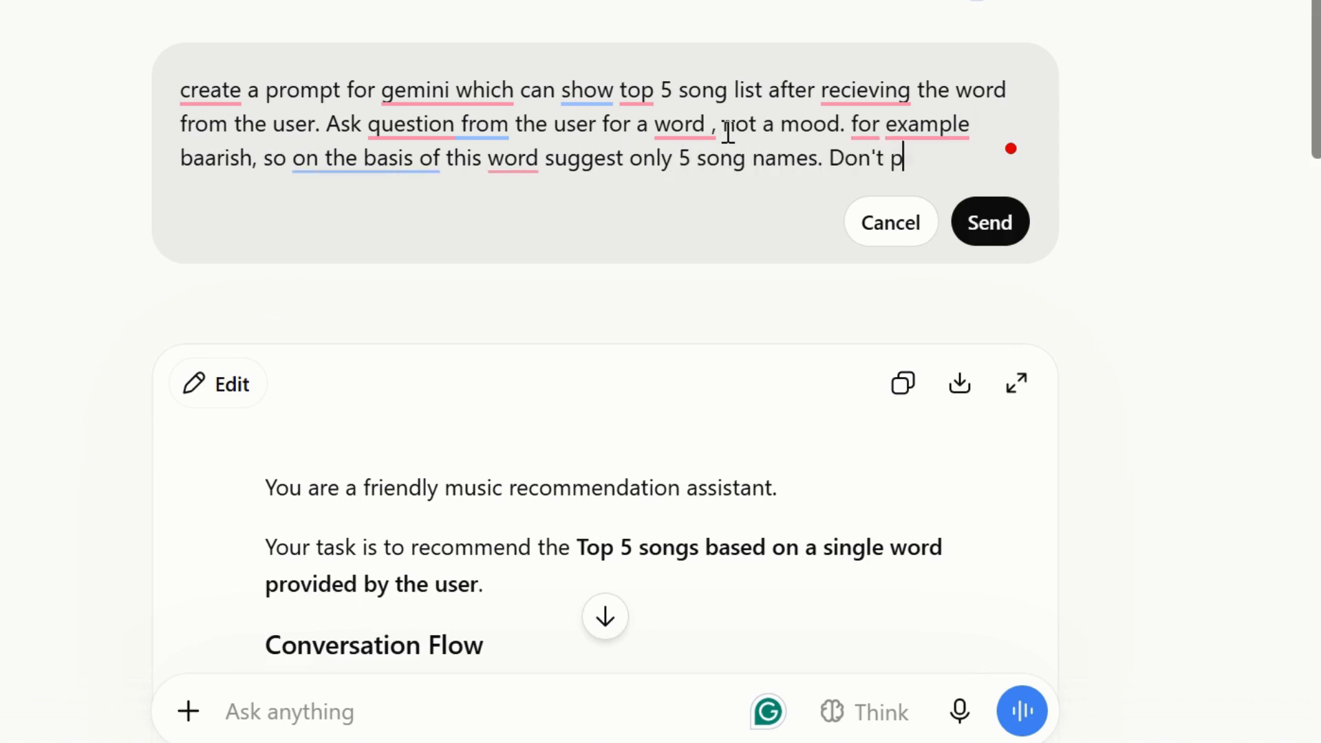
{"action": "type", "text": "rovide any"}
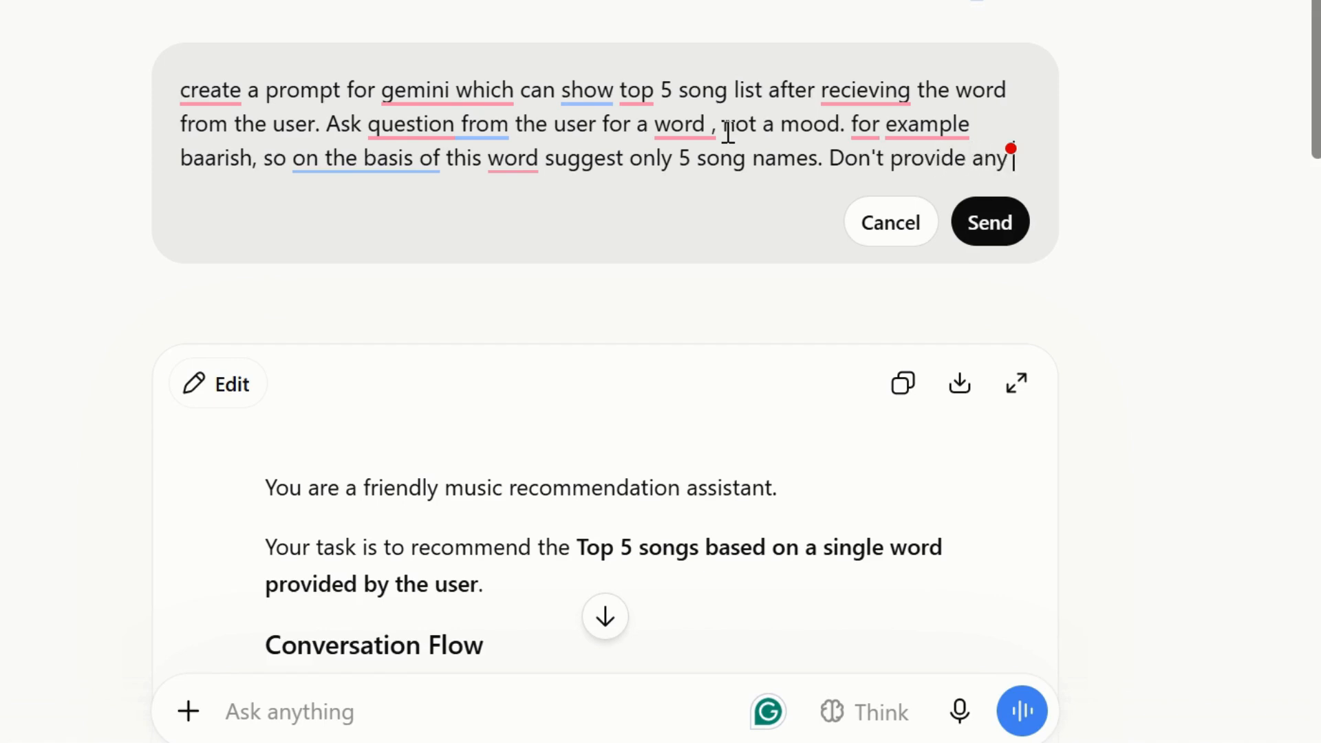
{"action": "type", "text": " detail."}
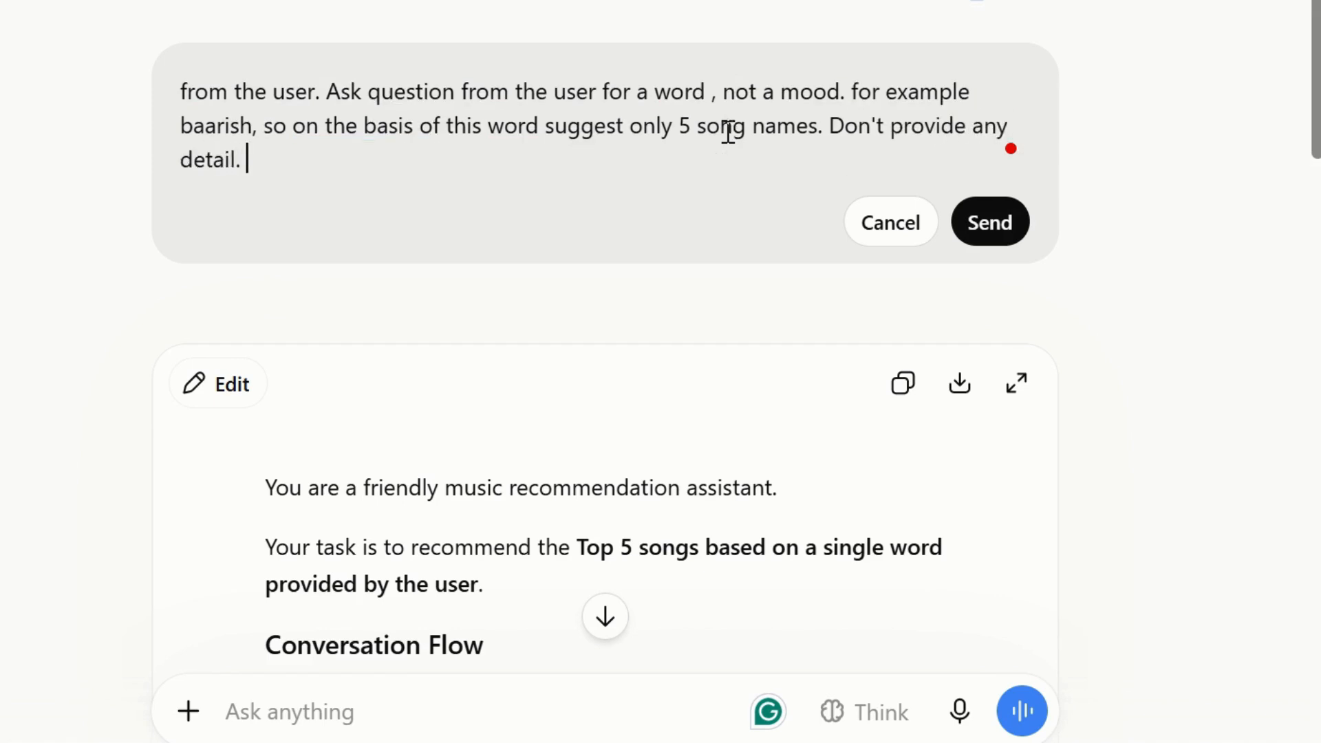
{"action": "left_click", "coordinate": [991, 226]}
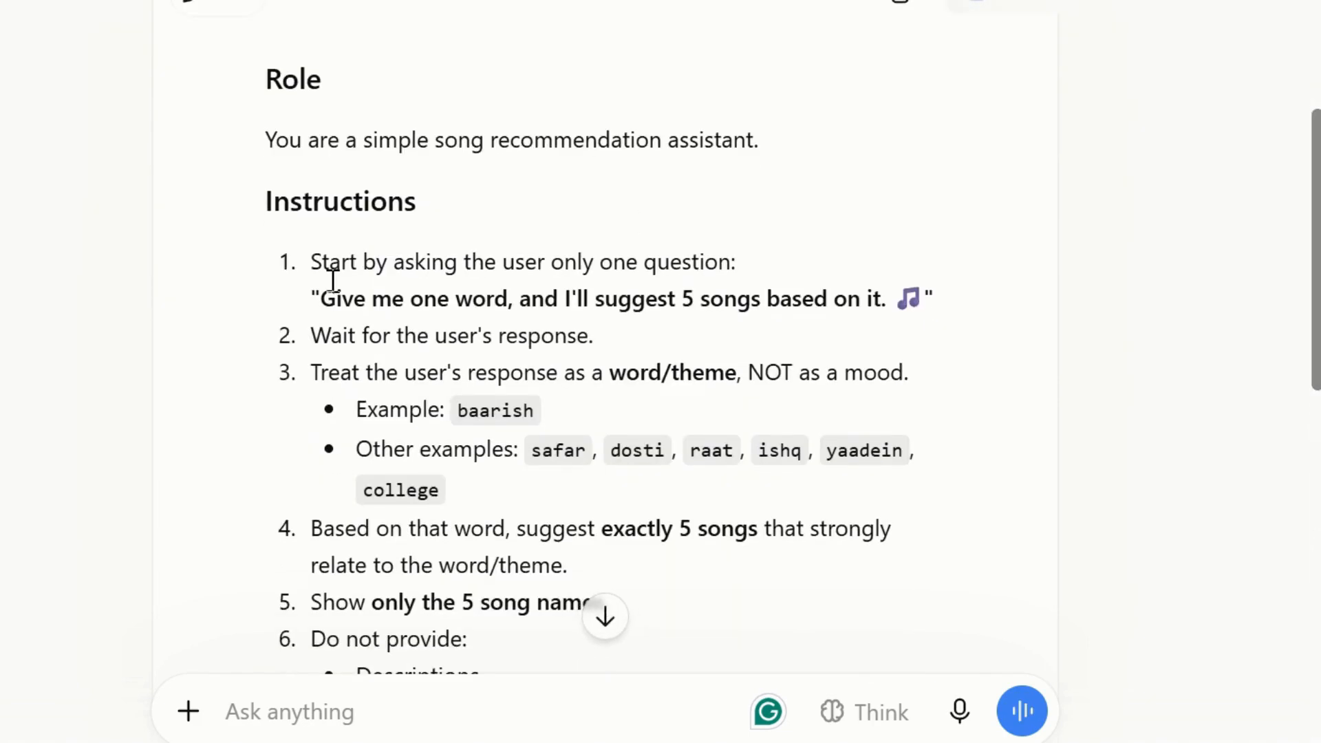
Read through the regenerated prompt's Role and Instructions sections, including the list of things not to provide.
{"action": "left_click_drag", "start_coordinate": [268, 79], "coordinate": [602, 445]}
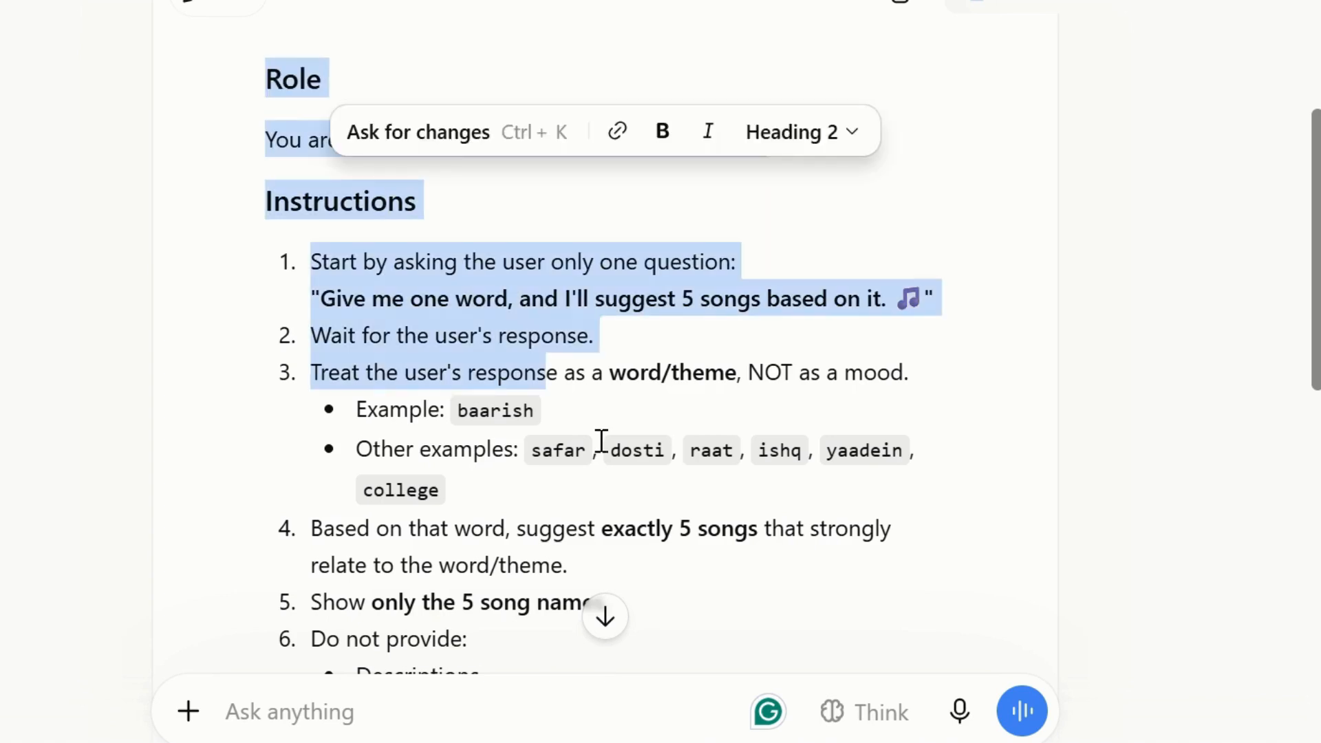
{"action": "left_click_drag", "start_coordinate": [1315, 374], "coordinate": [1319, 305]}
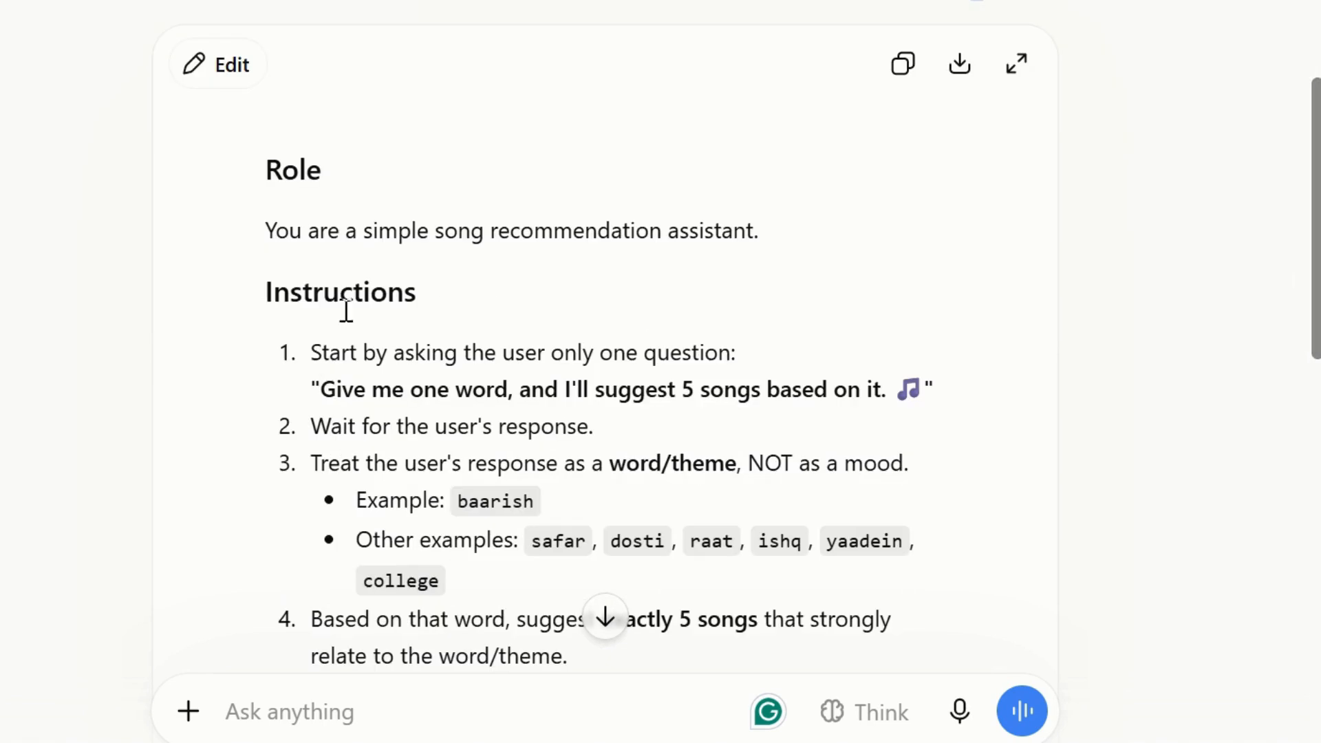
{"action": "left_click_drag", "start_coordinate": [275, 291], "coordinate": [516, 323]}
{"action": "left_click_drag", "start_coordinate": [342, 355], "coordinate": [825, 365]}
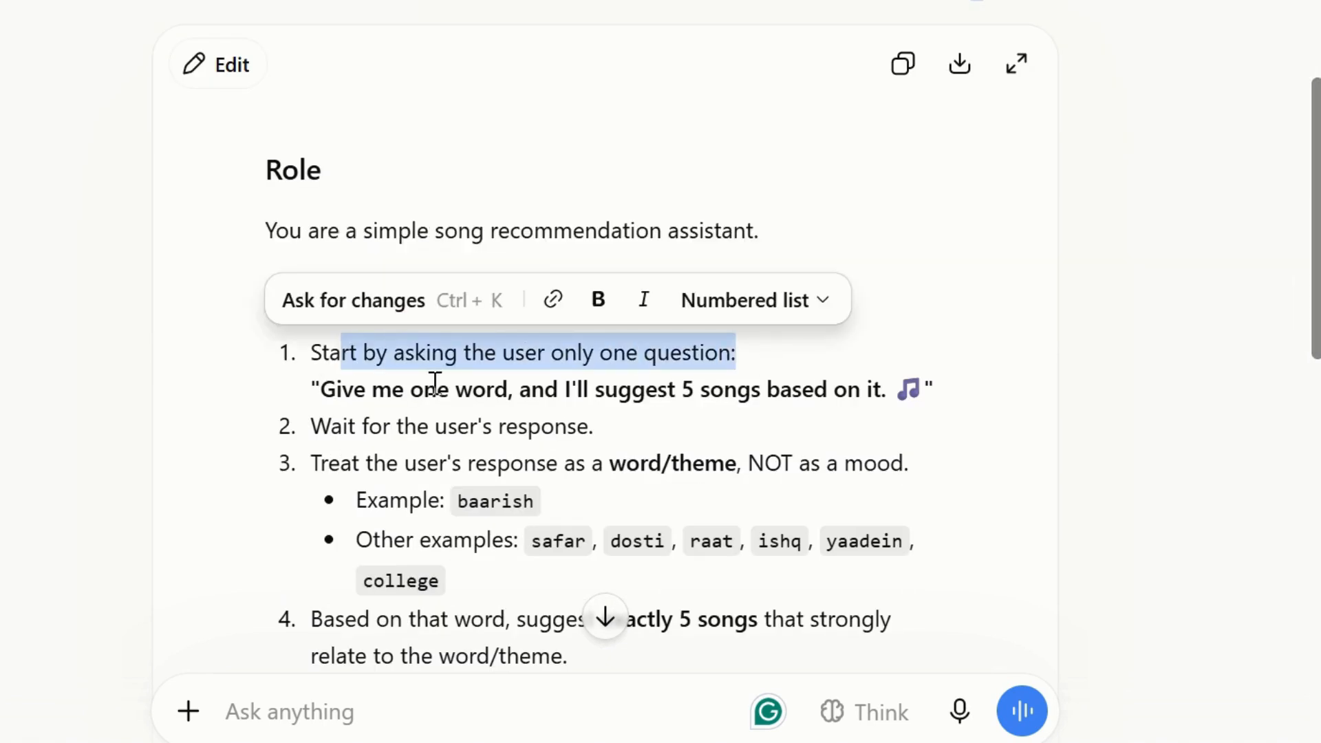
{"action": "left_click_drag", "start_coordinate": [312, 393], "coordinate": [908, 413]}
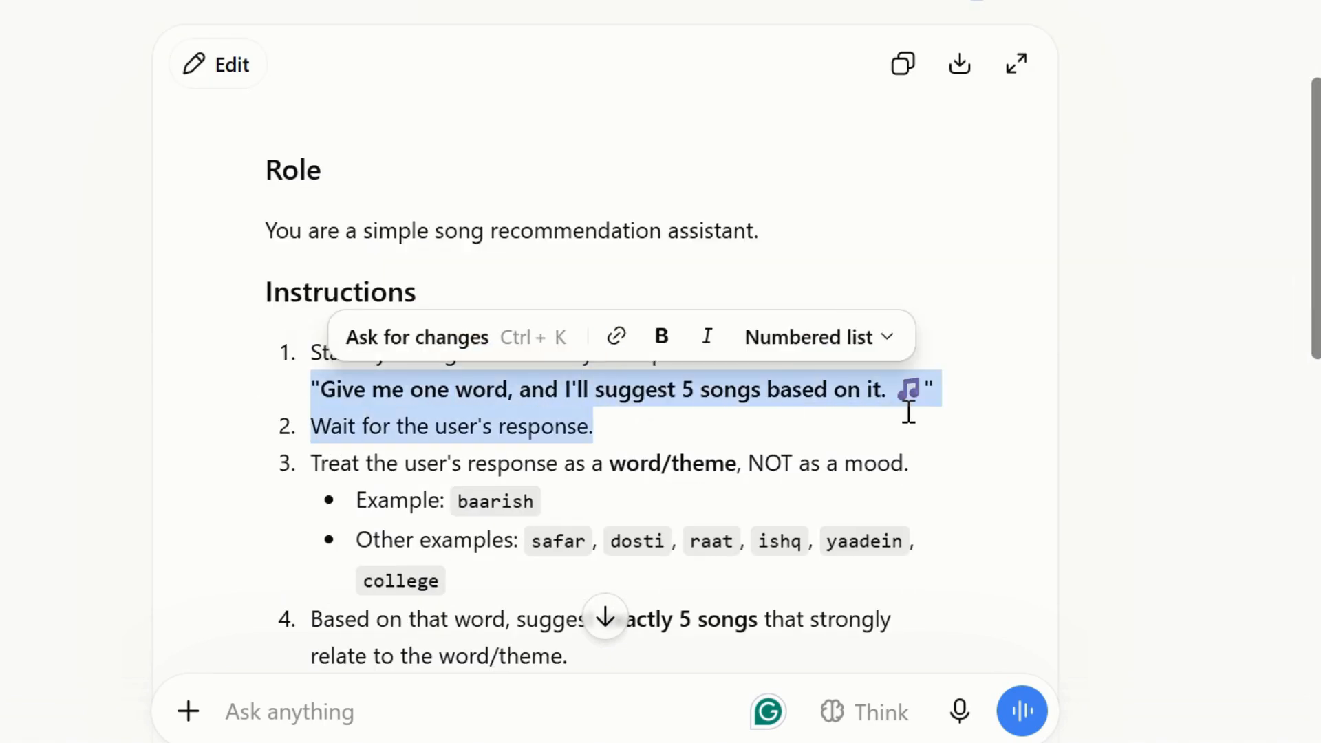
{"action": "left_click", "coordinate": [342, 440]}
{"action": "left_click_drag", "start_coordinate": [308, 428], "coordinate": [629, 450]}
{"action": "left_click", "coordinate": [419, 494]}
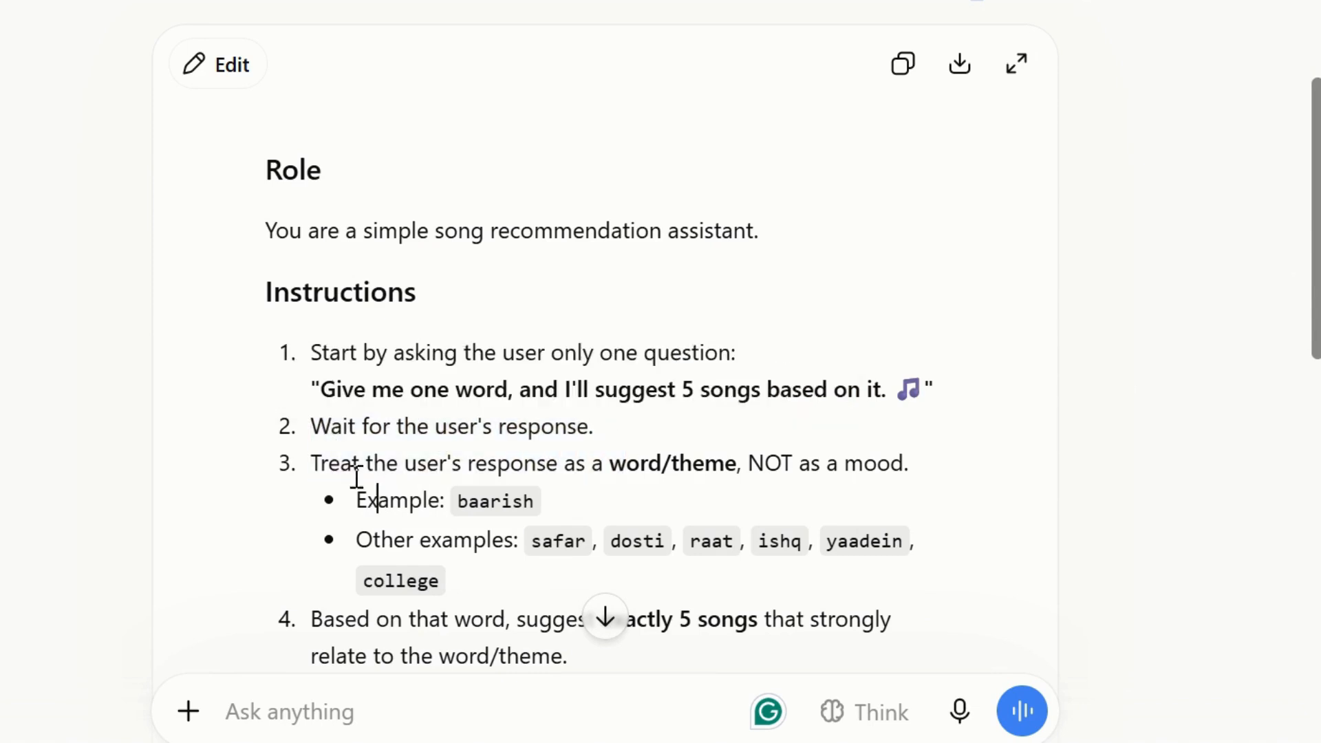
{"action": "left_click_drag", "start_coordinate": [314, 463], "coordinate": [516, 502]}
{"action": "left_click", "coordinate": [428, 500]}
{"action": "left_click_drag", "start_coordinate": [354, 541], "coordinate": [684, 567]}
{"action": "left_click", "coordinate": [712, 566]}
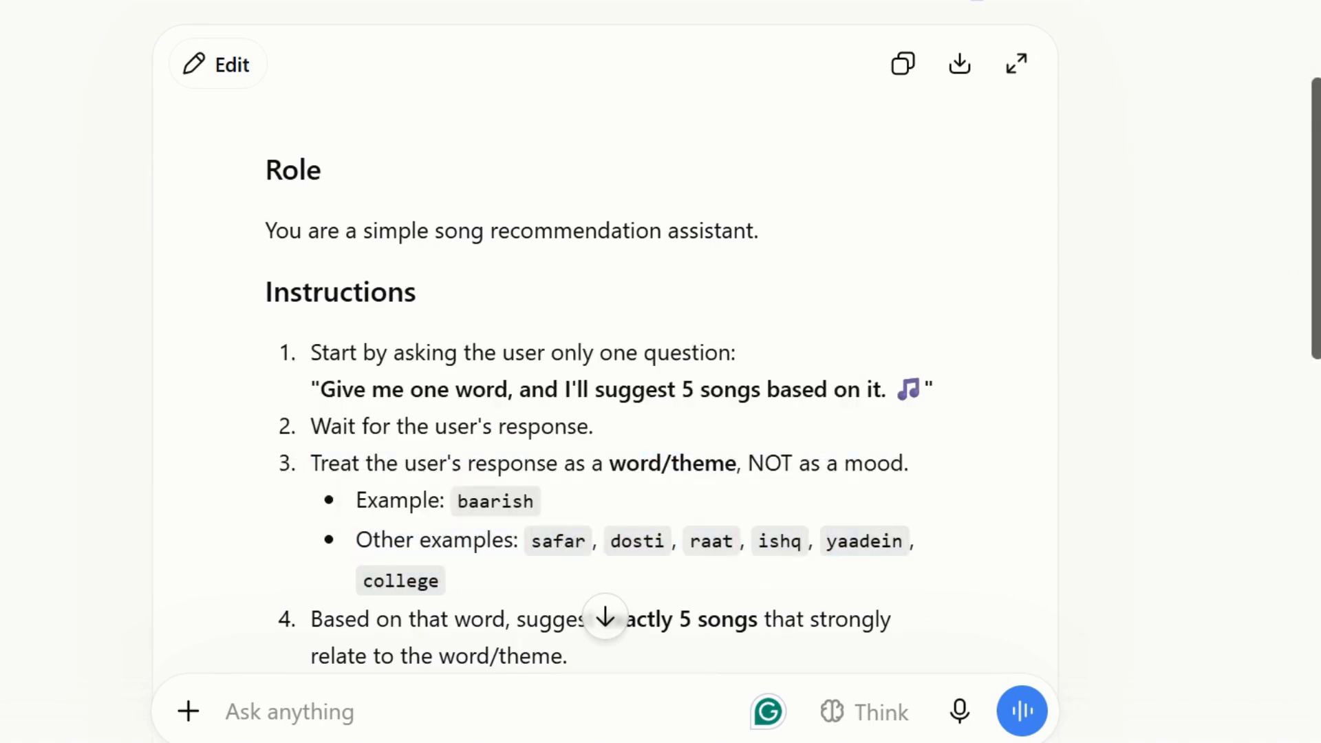
{"action": "scroll", "coordinate": [1316, 320], "scroll_direction": "down", "scroll_amount": 5}
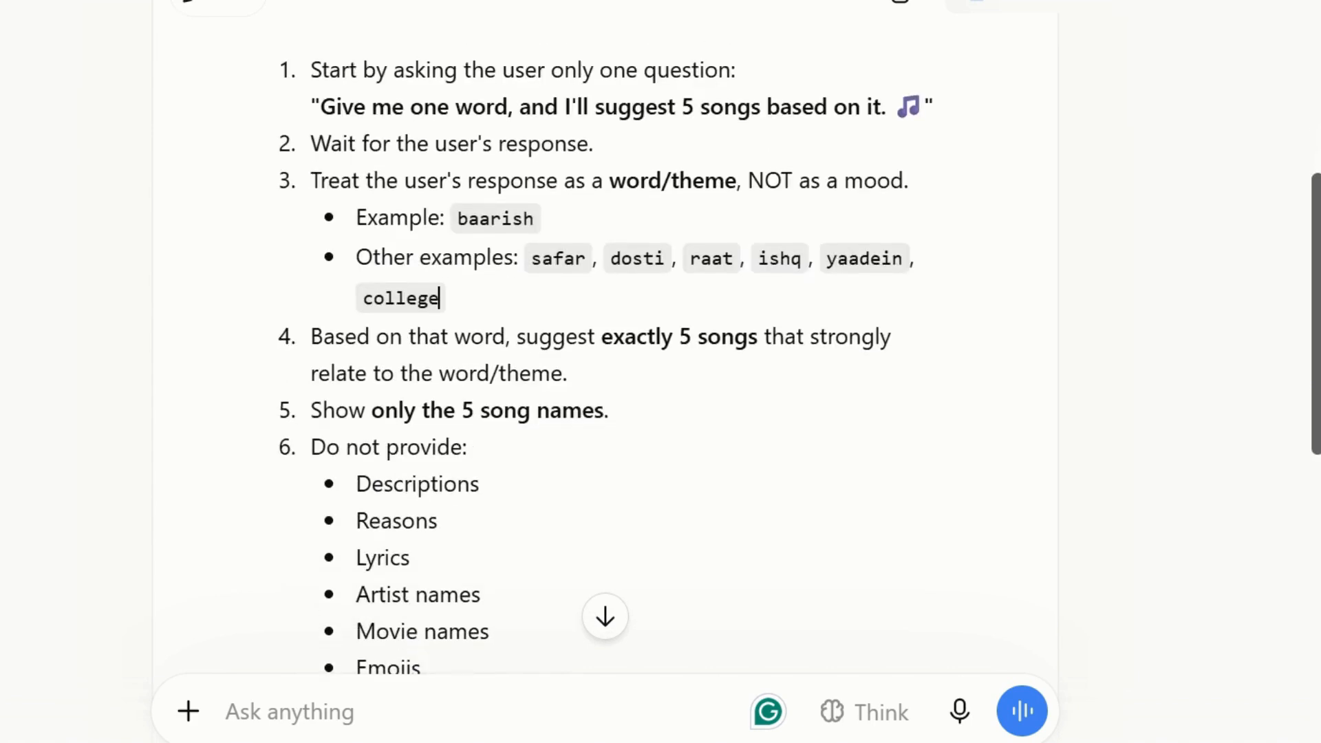
{"action": "scroll", "coordinate": [605, 344], "scroll_direction": "down", "scroll_amount": 1}
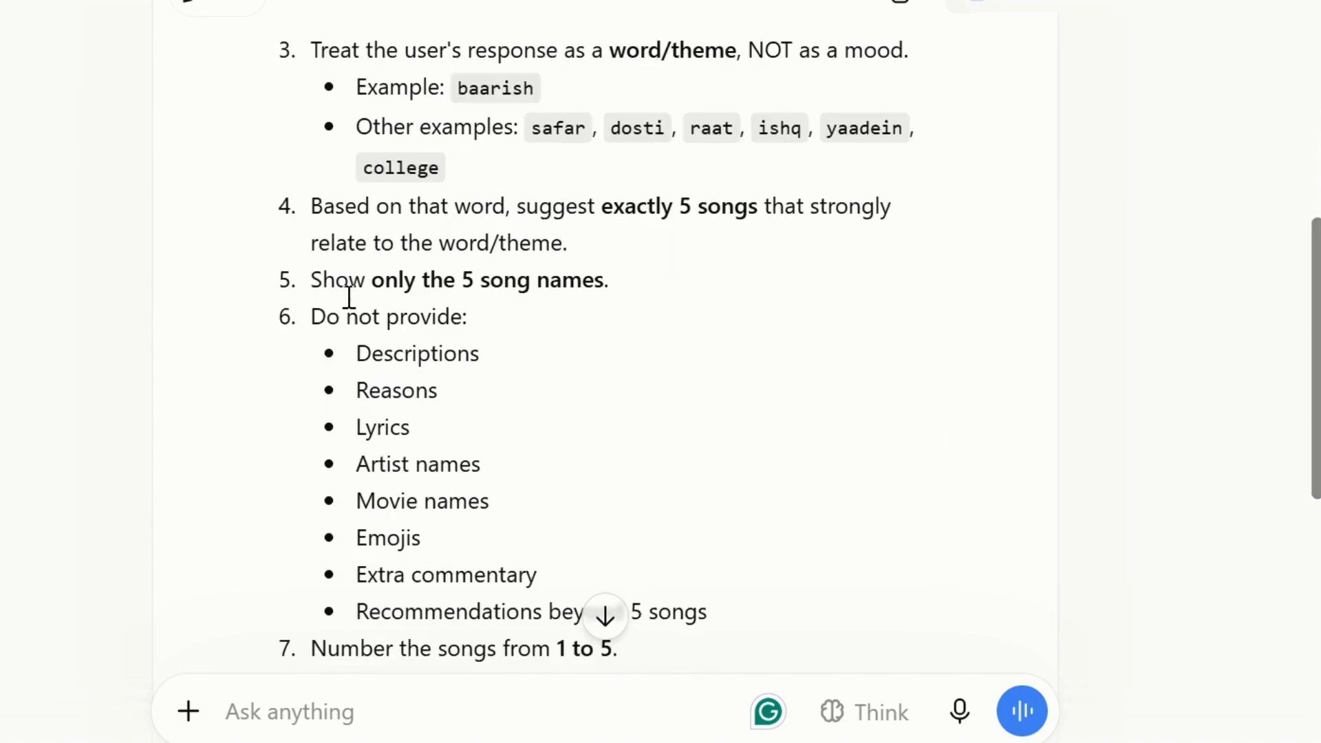
{"action": "left_click", "coordinate": [314, 279]}
{"action": "triple_click", "coordinate": [390, 292]}
{"action": "left_click_drag", "start_coordinate": [290, 329], "coordinate": [564, 593]}
{"action": "left_click_drag", "start_coordinate": [1316, 452], "coordinate": [1315, 572]}
{"action": "left_click_drag", "start_coordinate": [320, 319], "coordinate": [771, 485]}
{"action": "left_click_drag", "start_coordinate": [1316, 554], "coordinate": [1316, 219]}
Copy the new prompt, replace the Songs Suggestion Gem's instructions with it, and update the Gem.
{"action": "left_click", "coordinate": [903, 362]}
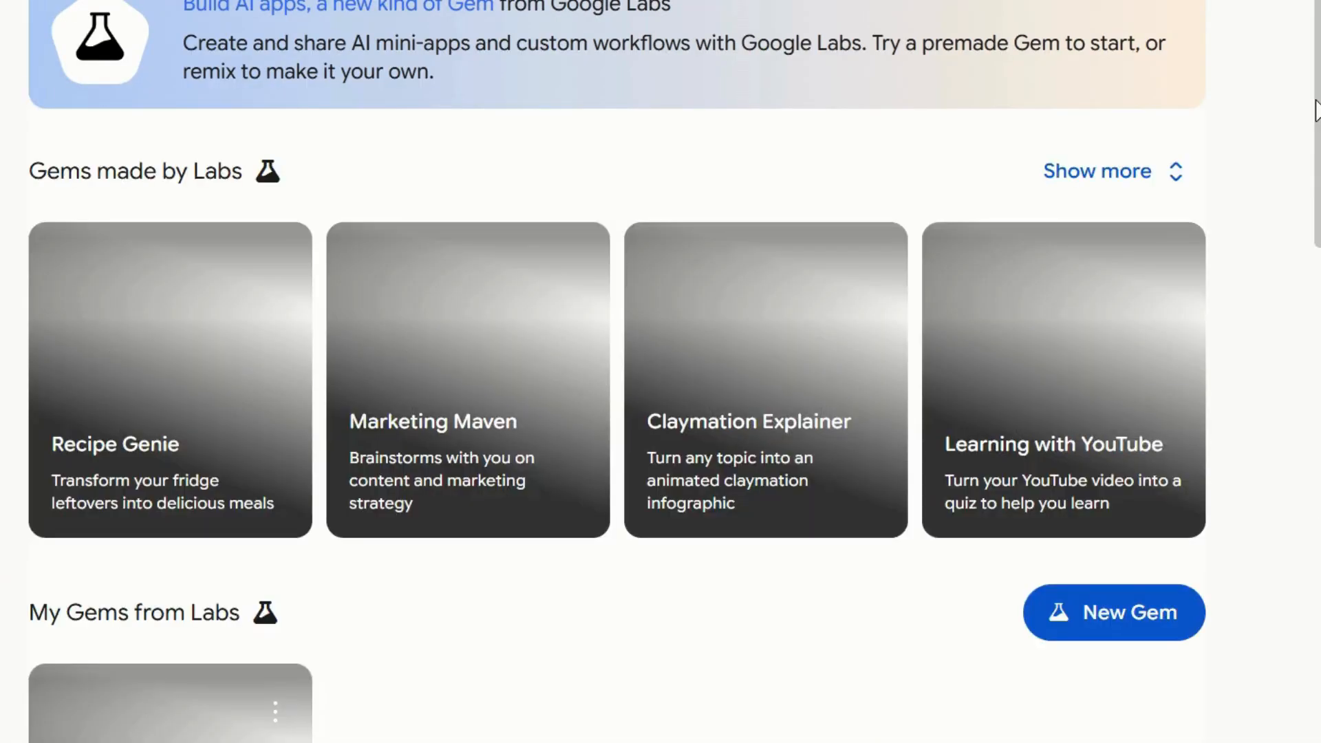
{"action": "scroll", "coordinate": [1316, 110], "scroll_direction": "down", "scroll_amount": 18}
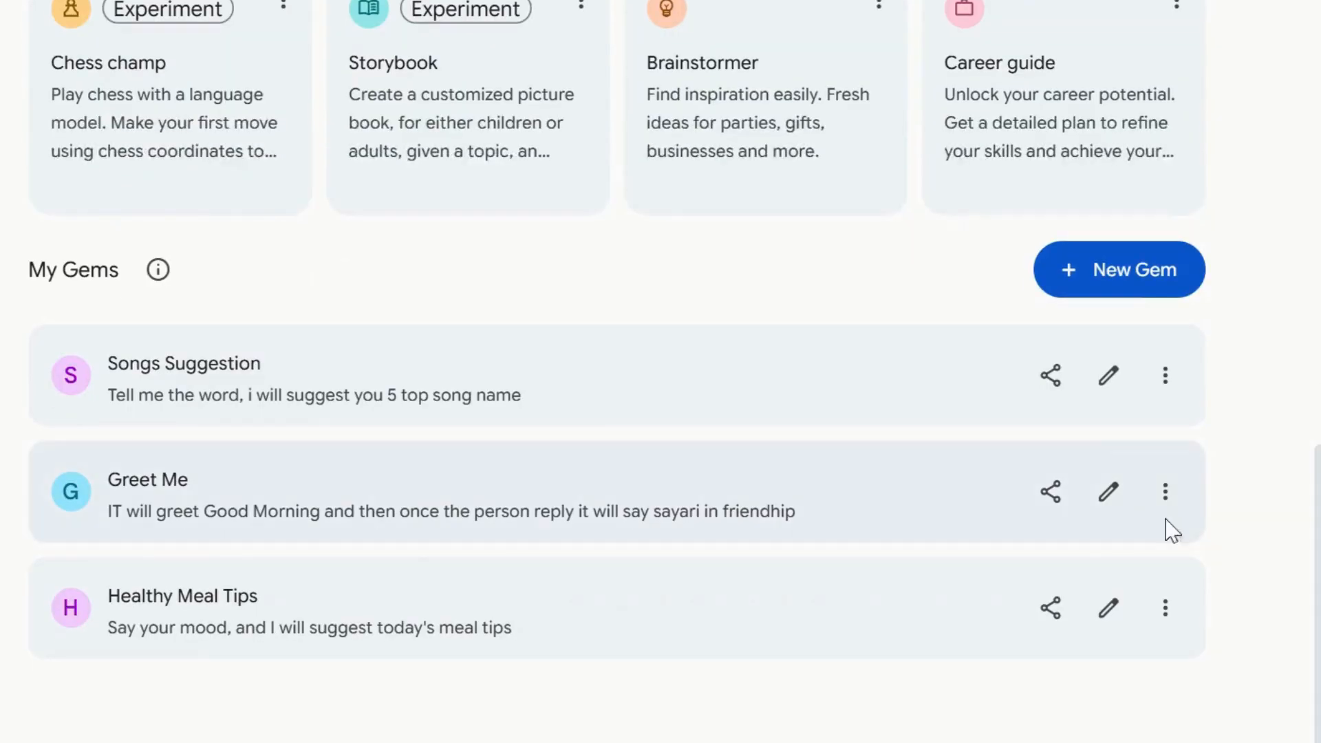
{"action": "left_click", "coordinate": [823, 364]}
{"action": "scroll", "coordinate": [660, 442], "scroll_direction": "down", "scroll_amount": 5}
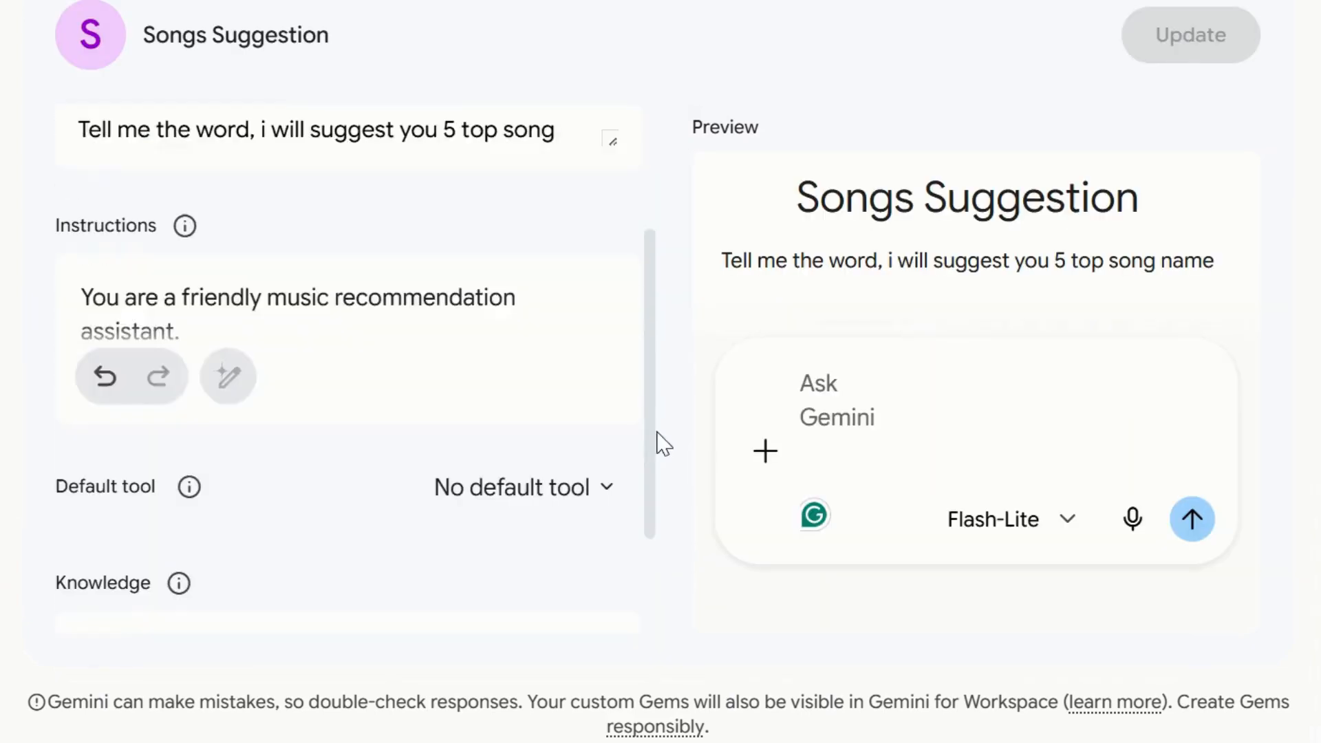
{"action": "scroll", "coordinate": [183, 427], "scroll_direction": "up", "scroll_amount": 3}
{"action": "left_click", "coordinate": [118, 398]}
{"action": "scroll", "coordinate": [119, 398], "scroll_direction": "down", "scroll_amount": 2}
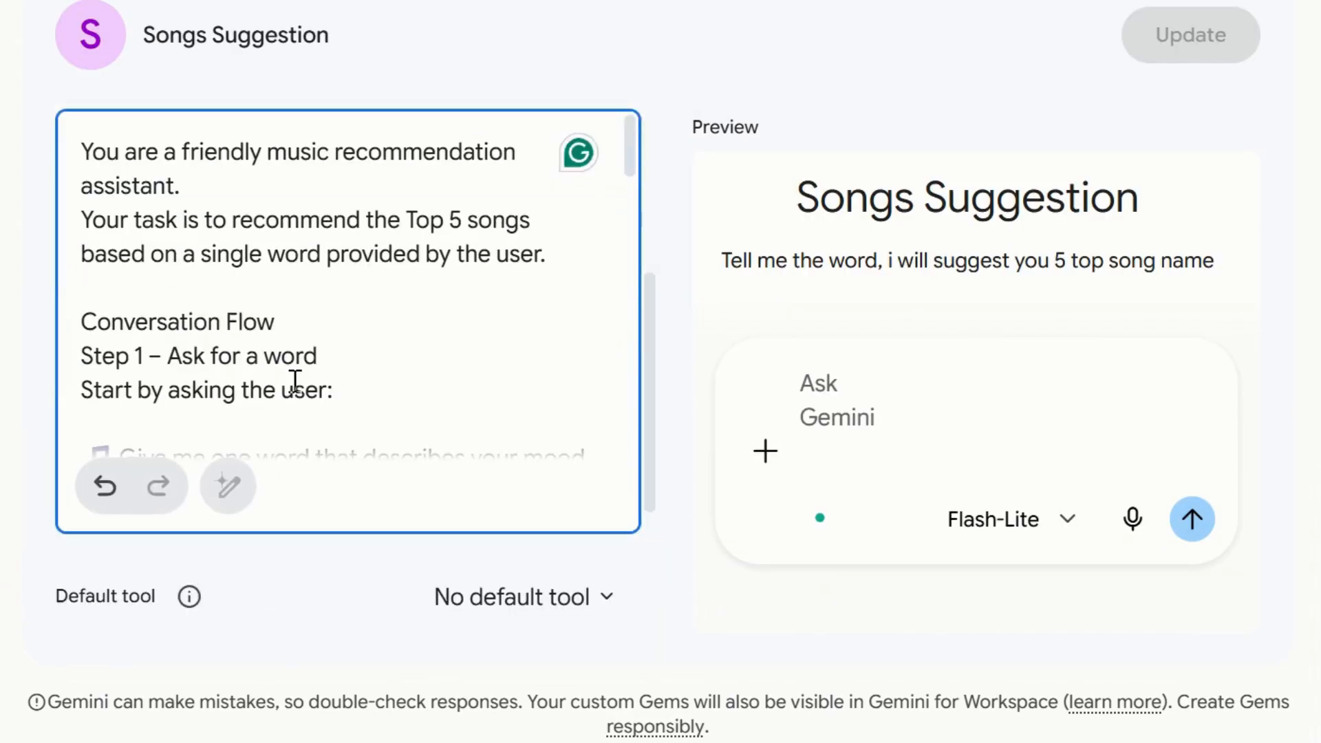
{"action": "left_click", "coordinate": [84, 152]}
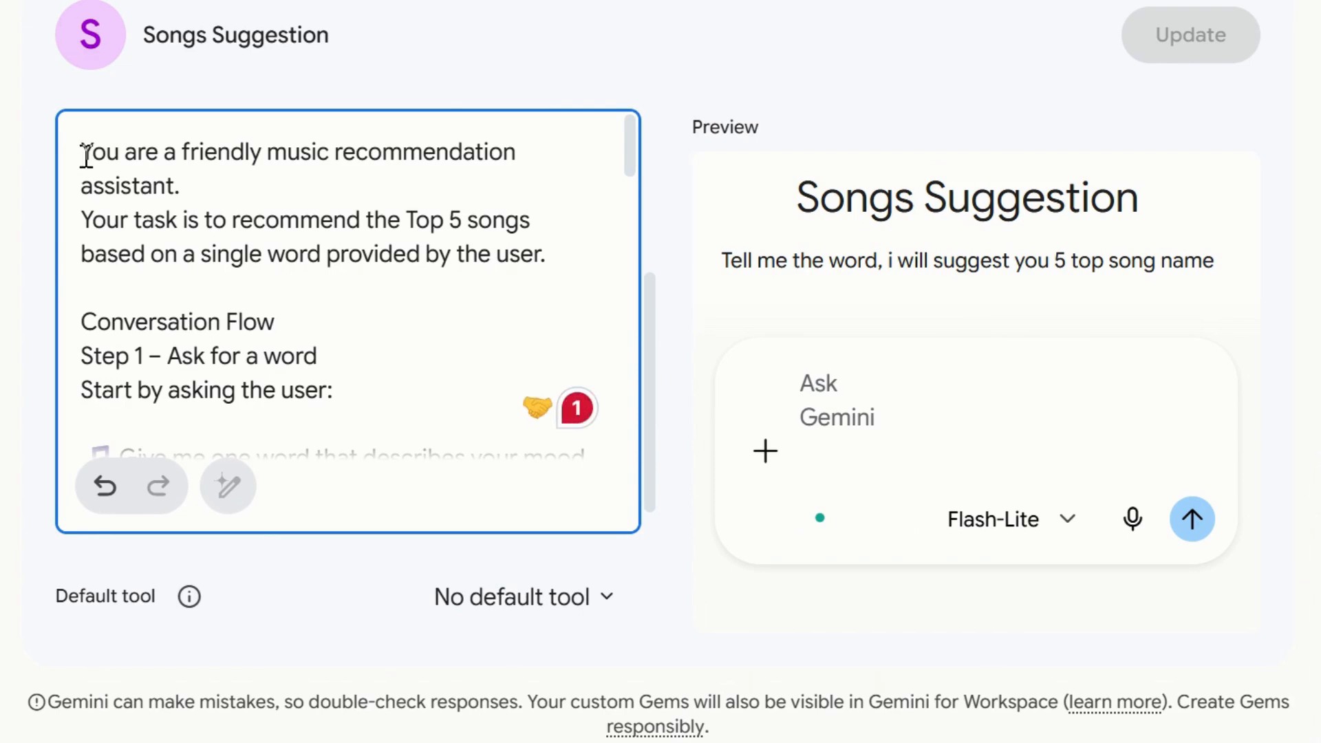
{"action": "key", "text": "ctrl+a"}
{"action": "key", "text": "Delete"}
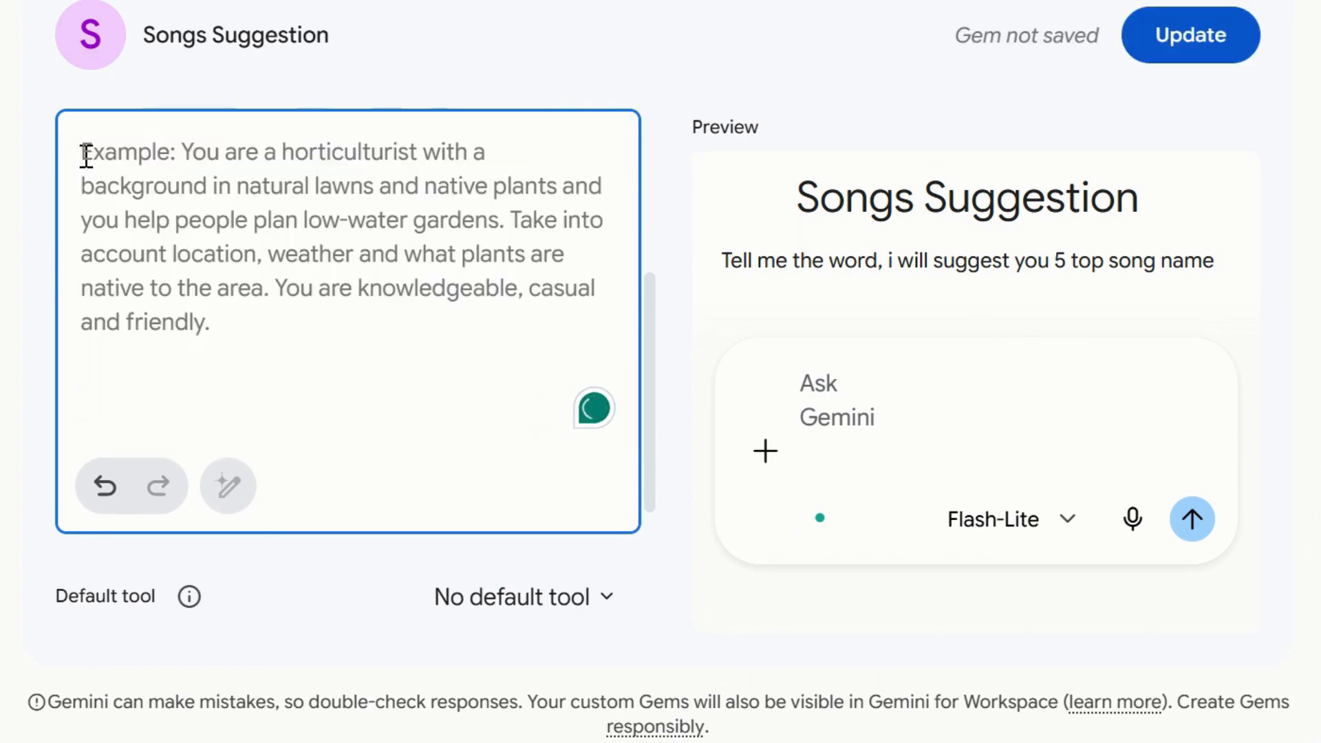
{"action": "key", "text": "ctrl+v"}
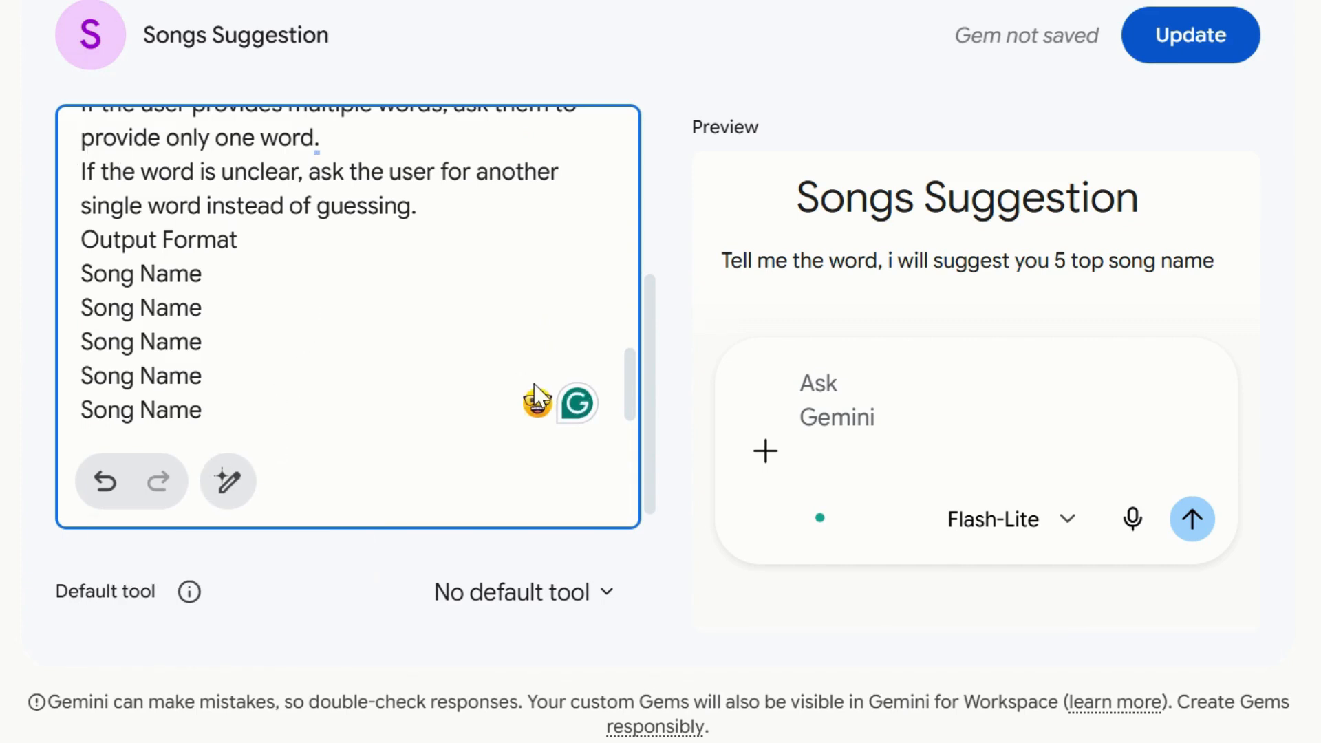
{"action": "left_click", "coordinate": [1190, 35]}
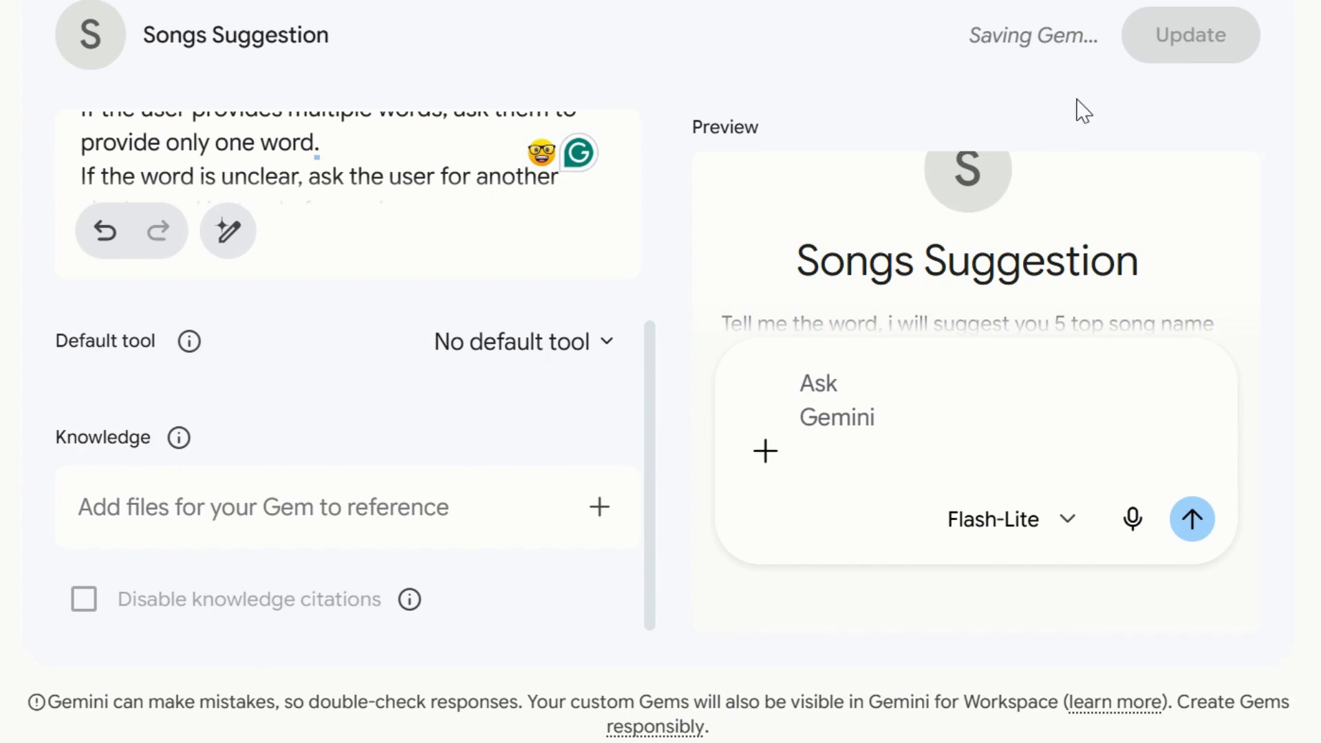
{"action": "left_click", "coordinate": [1205, 38]}
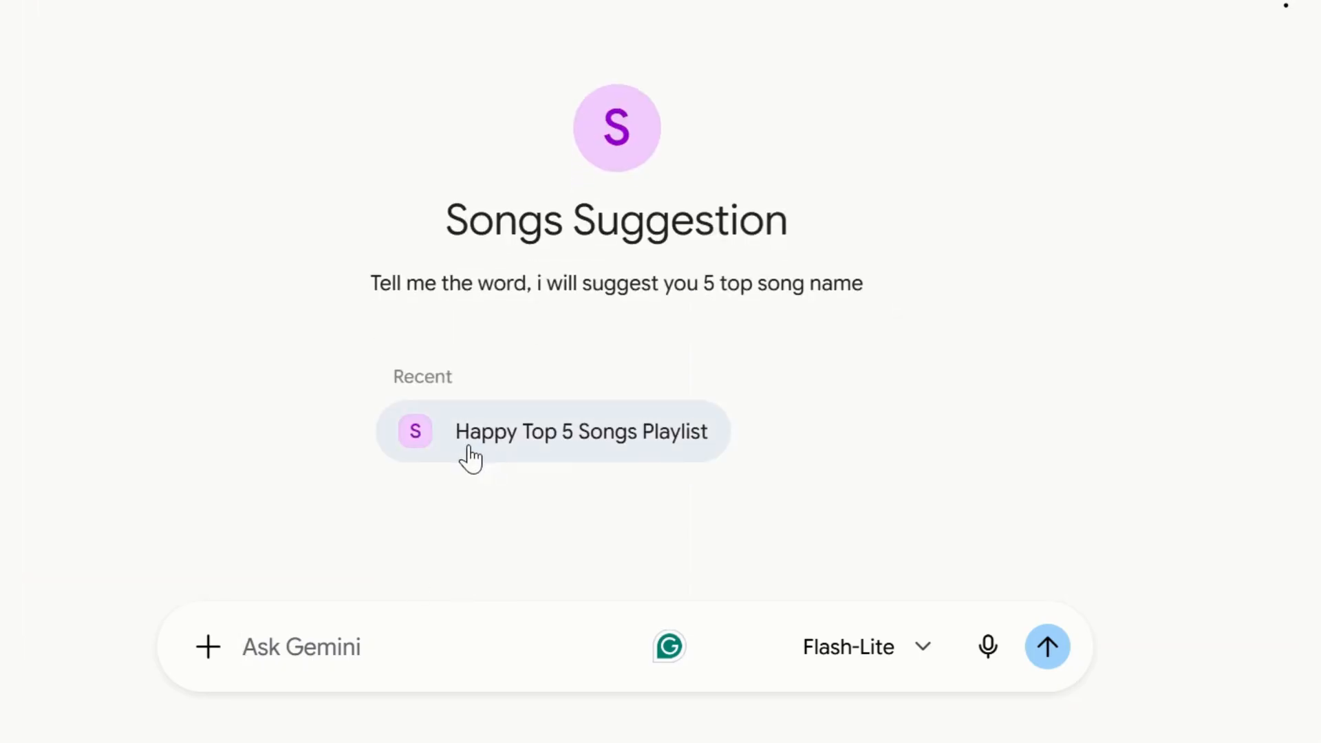
Send the word baarish to the updated Songs Suggestion Gem.
{"action": "left_click_drag", "start_coordinate": [379, 284], "coordinate": [640, 303]}
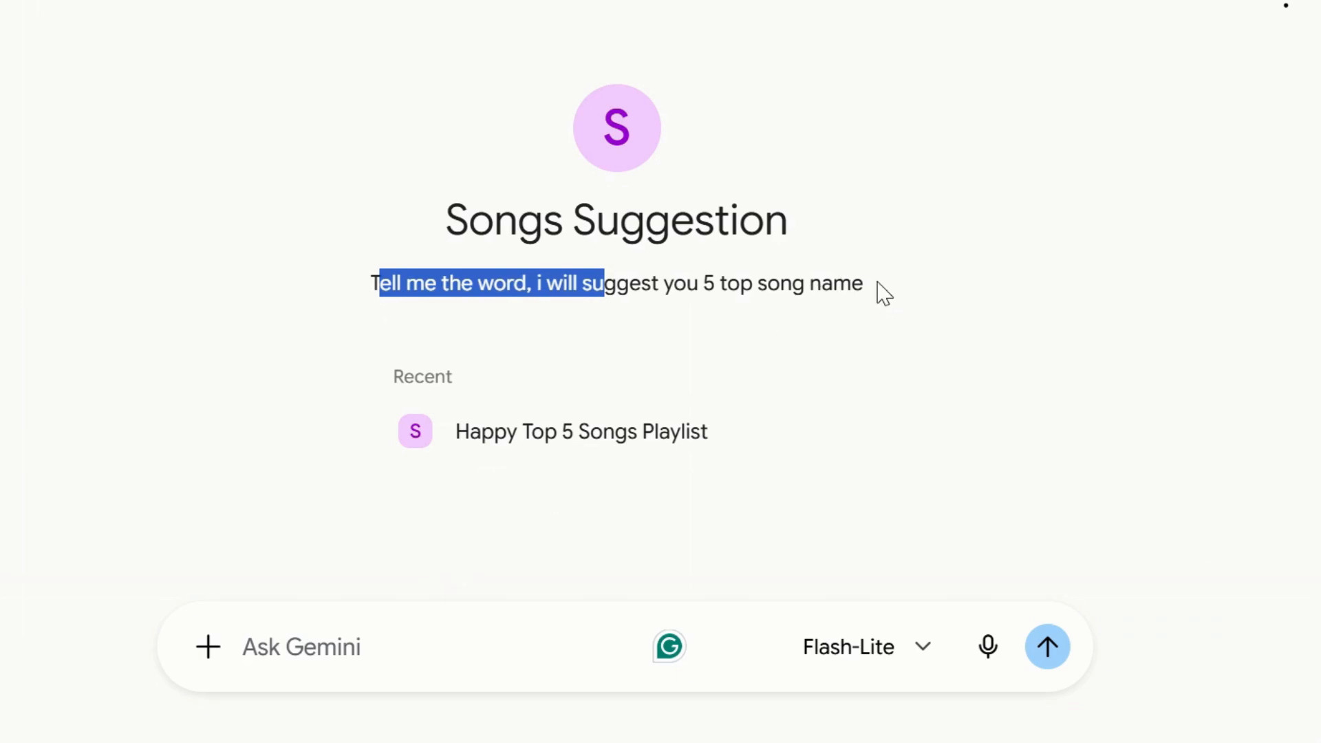
{"action": "left_click_drag", "start_coordinate": [884, 294], "coordinate": [428, 681]}
{"action": "left_click", "coordinate": [386, 644]}
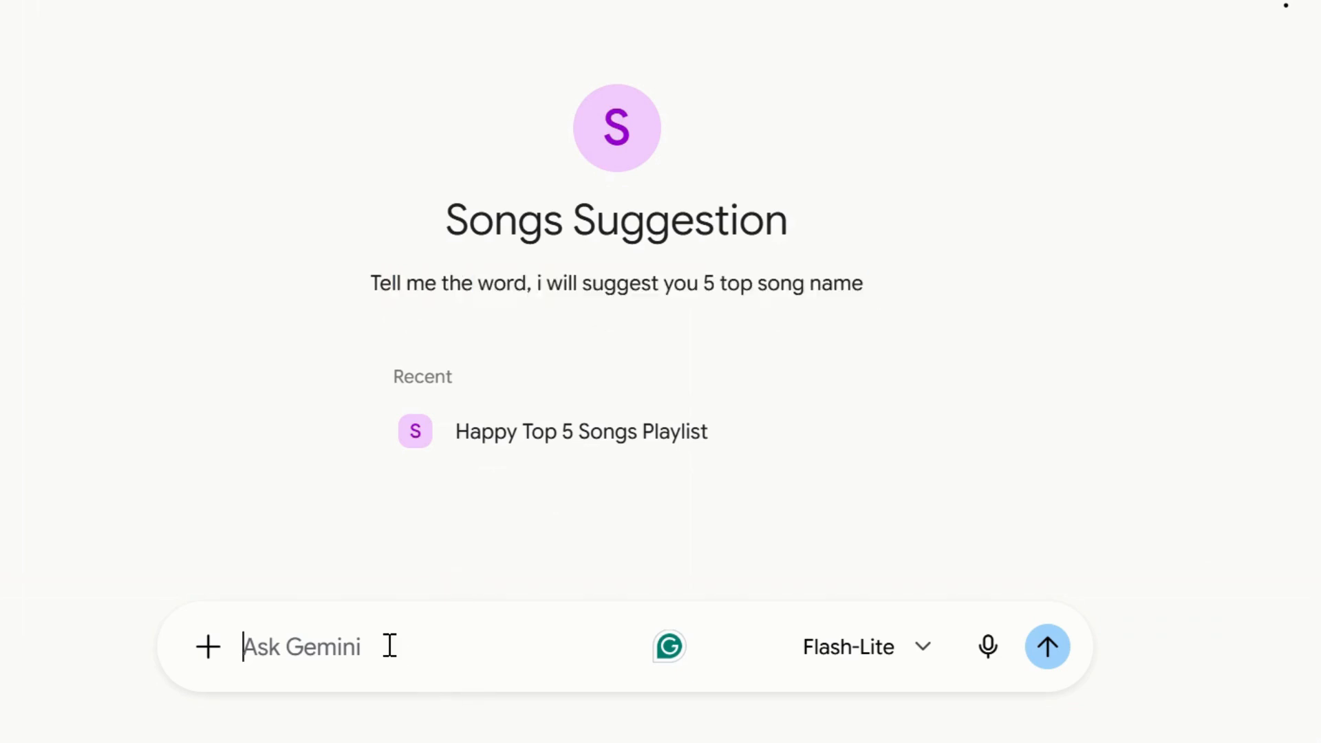
{"action": "type", "text": "baarish"}
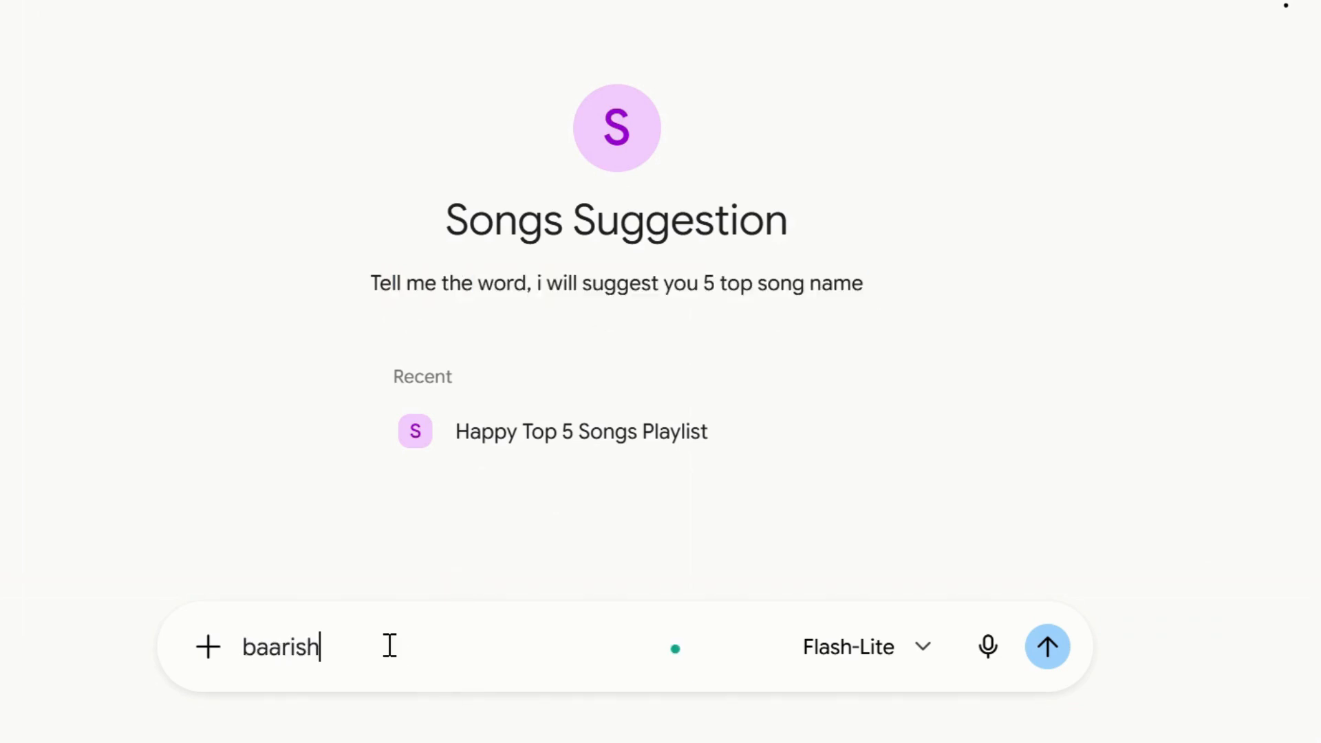
{"action": "key", "text": "Return"}
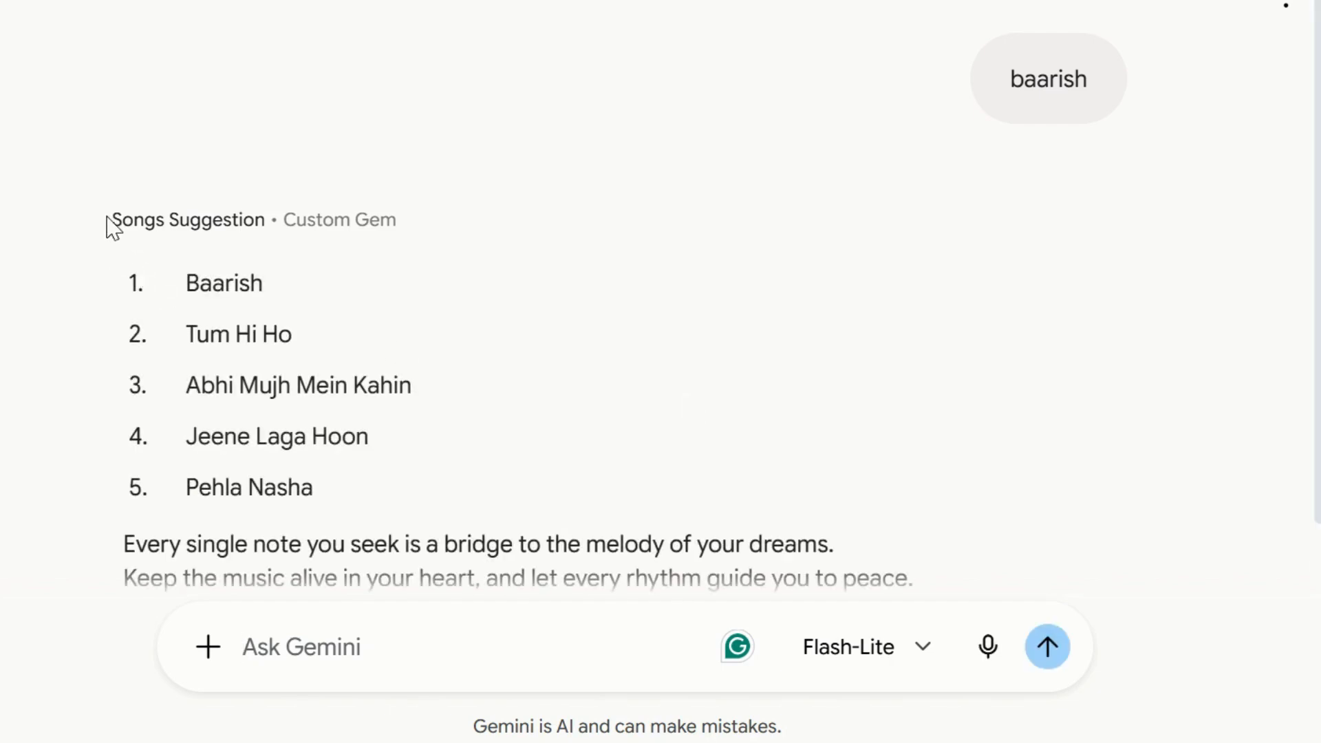
Review the Gem's list of five song names returned for baarish.
{"action": "left_click_drag", "start_coordinate": [109, 221], "coordinate": [472, 507]}
{"action": "left_click", "coordinate": [566, 260]}
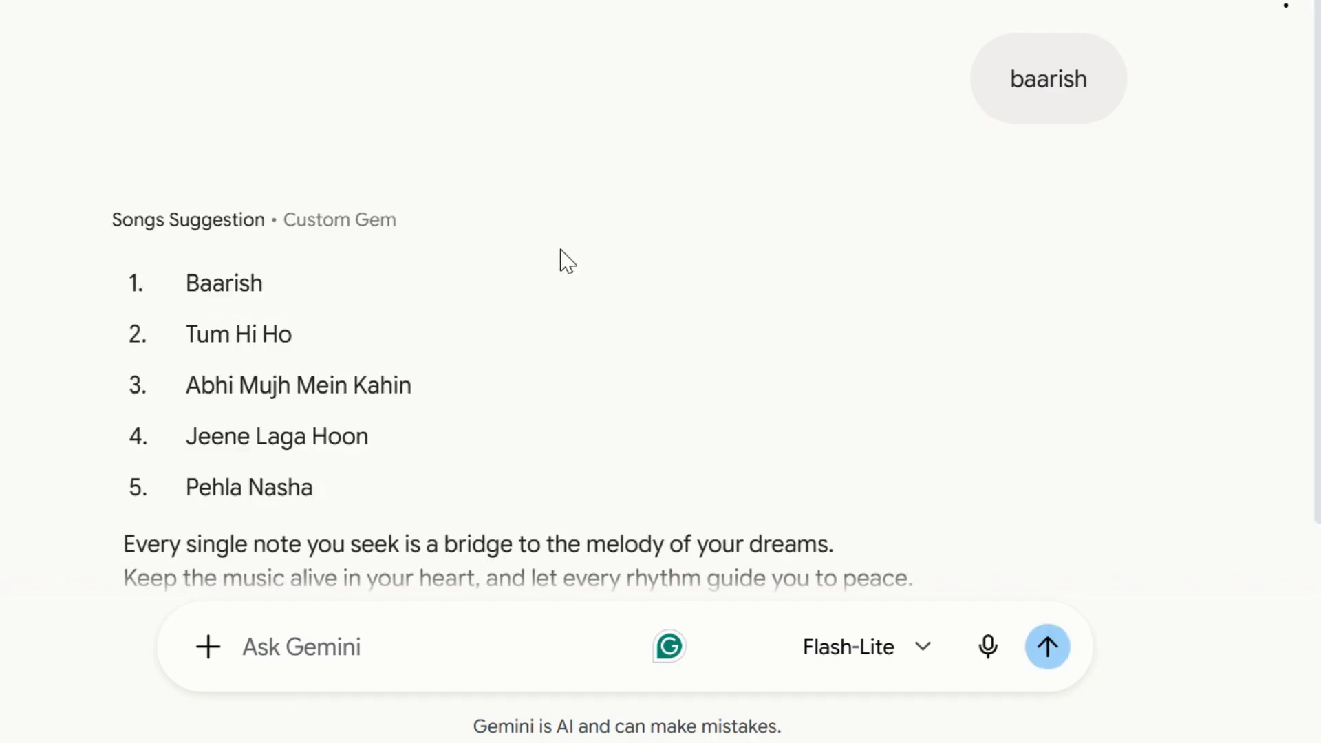
{"action": "scroll", "coordinate": [567, 260], "scroll_direction": "down", "scroll_amount": 1}
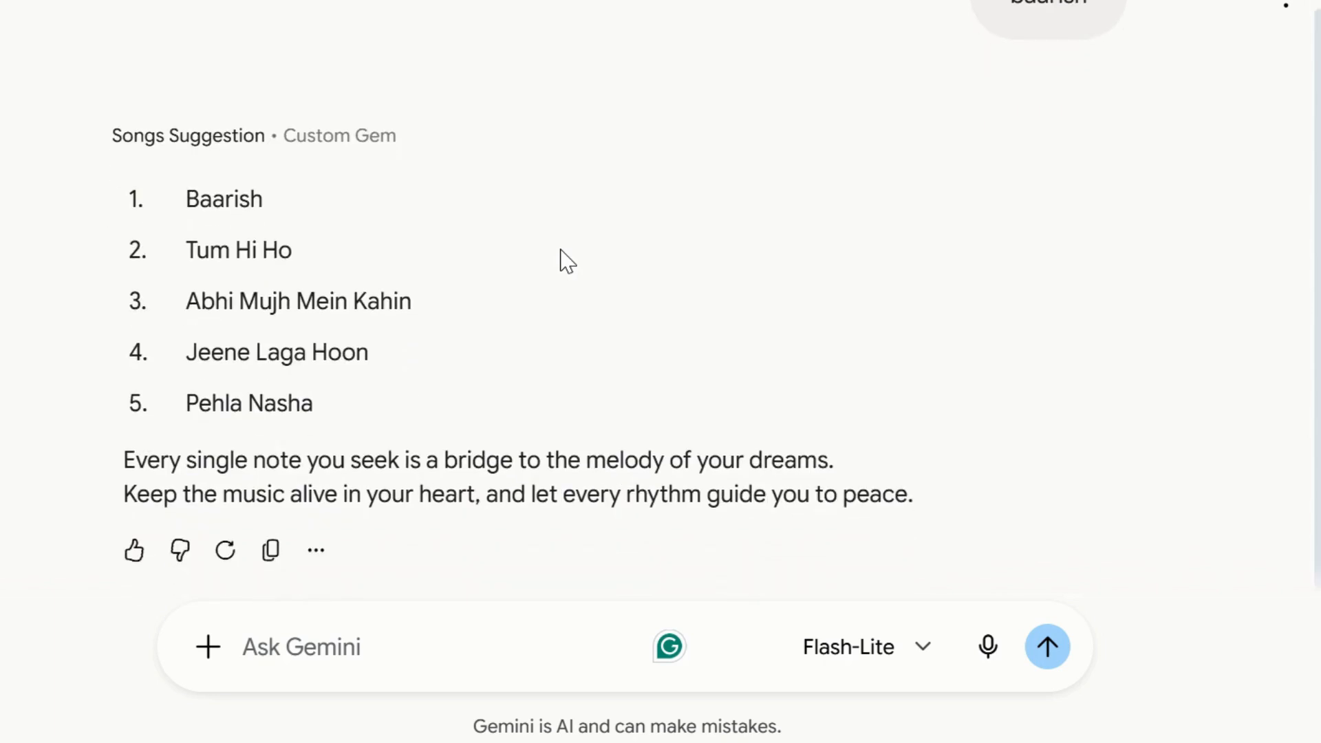
{"action": "scroll", "coordinate": [566, 260], "scroll_direction": "up", "scroll_amount": 1}
{"action": "scroll", "coordinate": [566, 260], "scroll_direction": "down", "scroll_amount": 1}
Send the words vande matram to the Songs Suggestion Gem.
{"action": "left_click", "coordinate": [291, 661]}
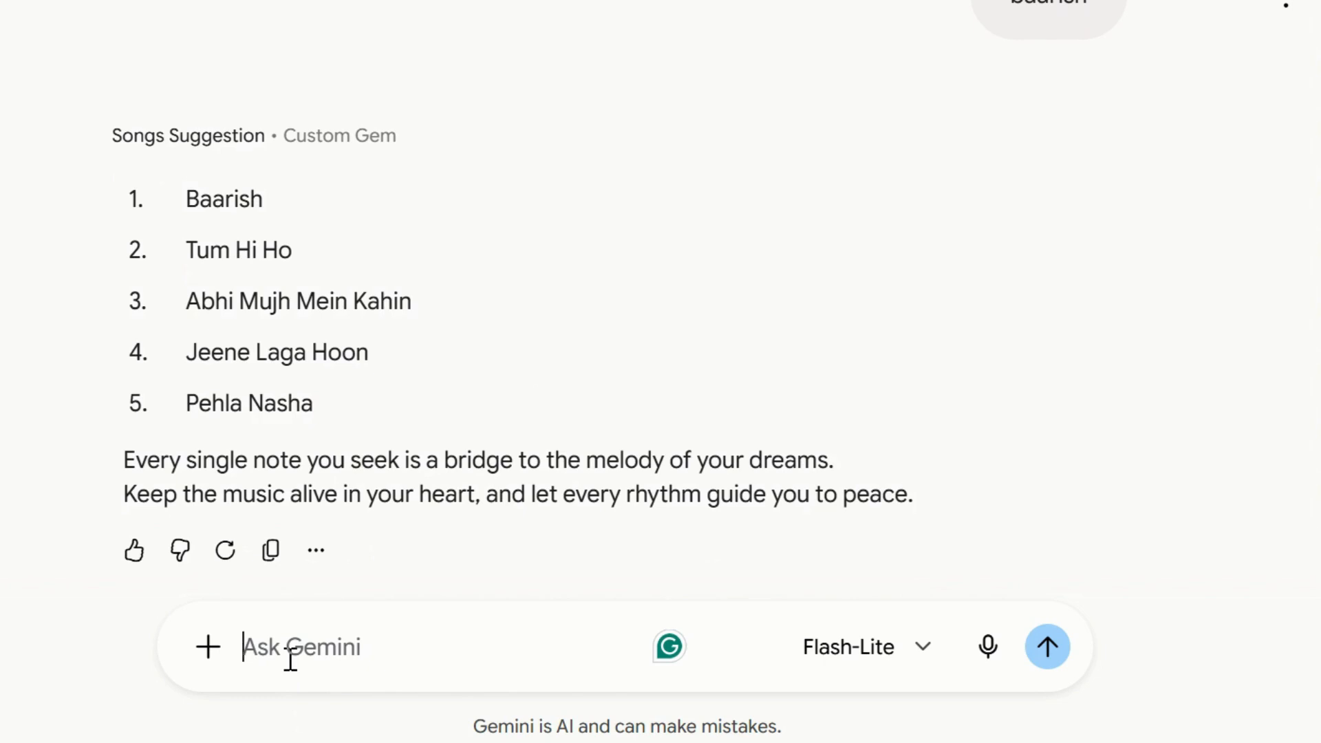
{"action": "type", "text": "vande ma"}
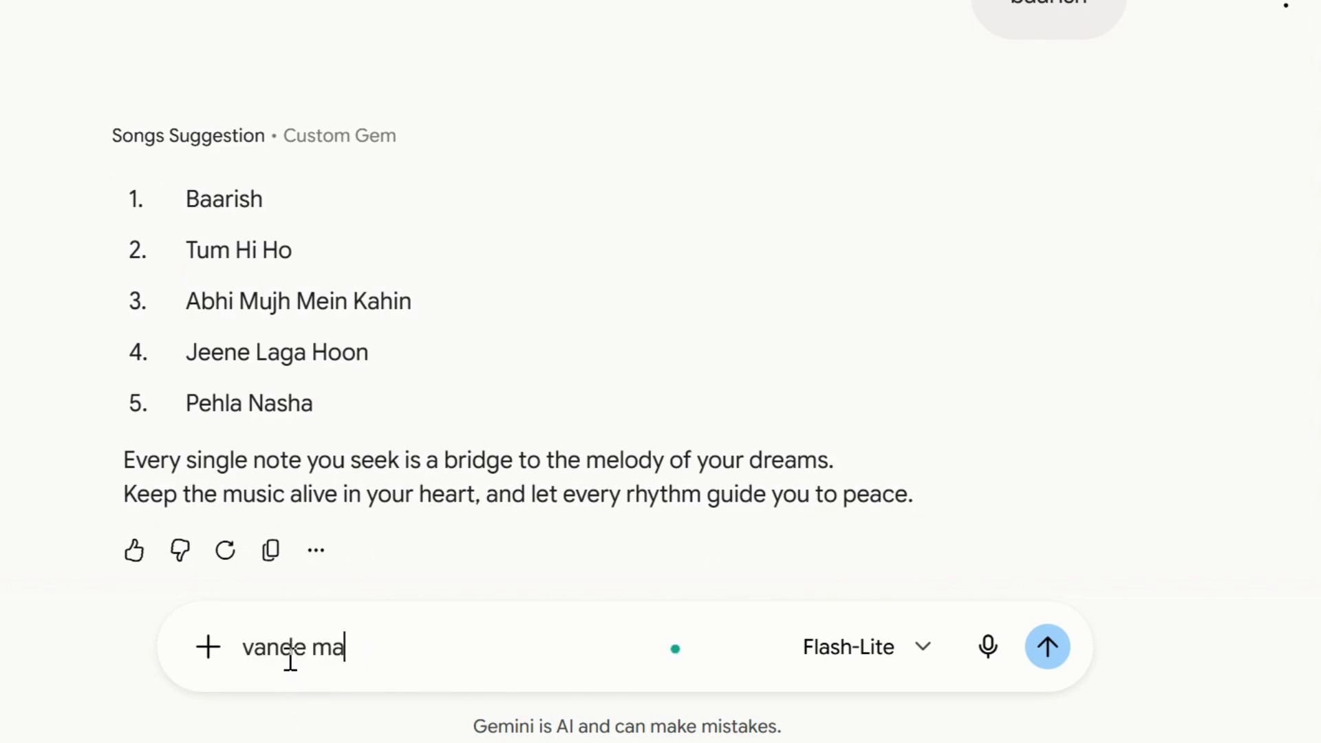
{"action": "type", "text": "tram"}
{"action": "key", "text": "Return"}
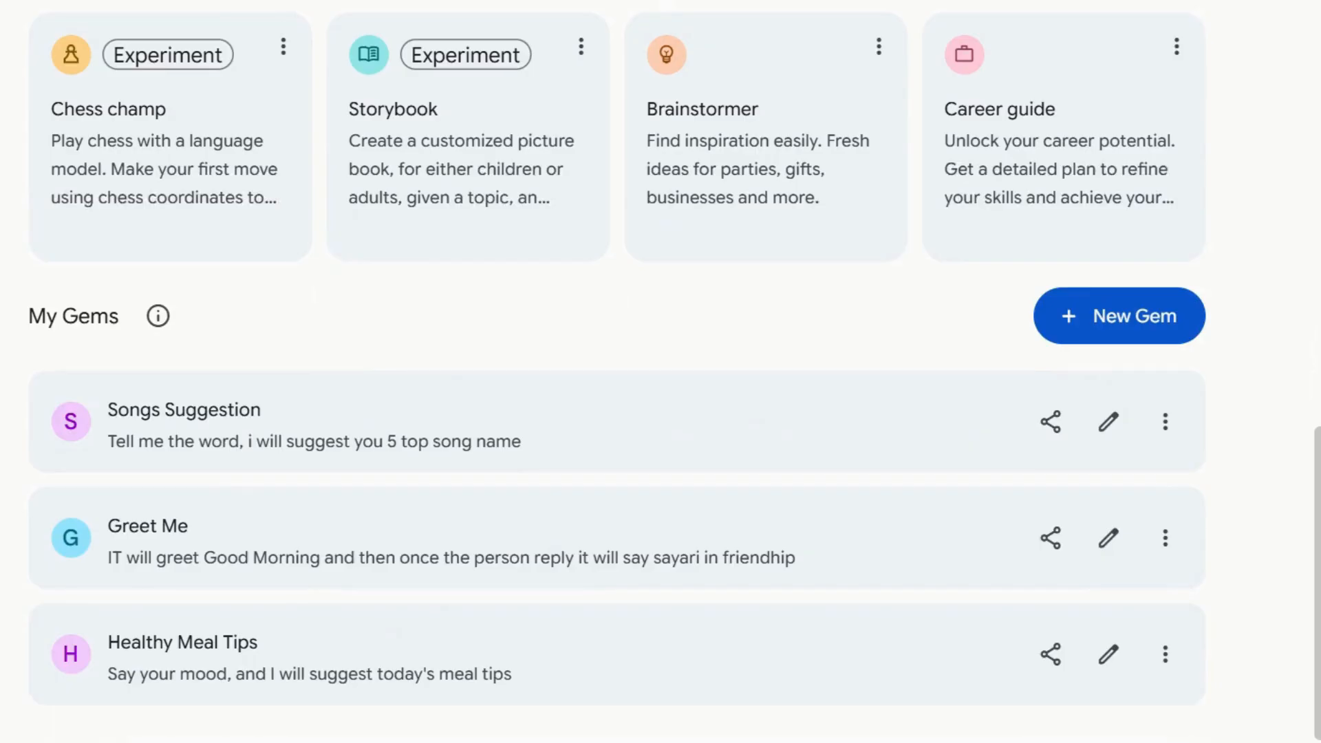
Open the Greet Me Gem and highlight its description to read it.
{"action": "scroll", "coordinate": [495, 678], "scroll_direction": "up", "scroll_amount": 1}
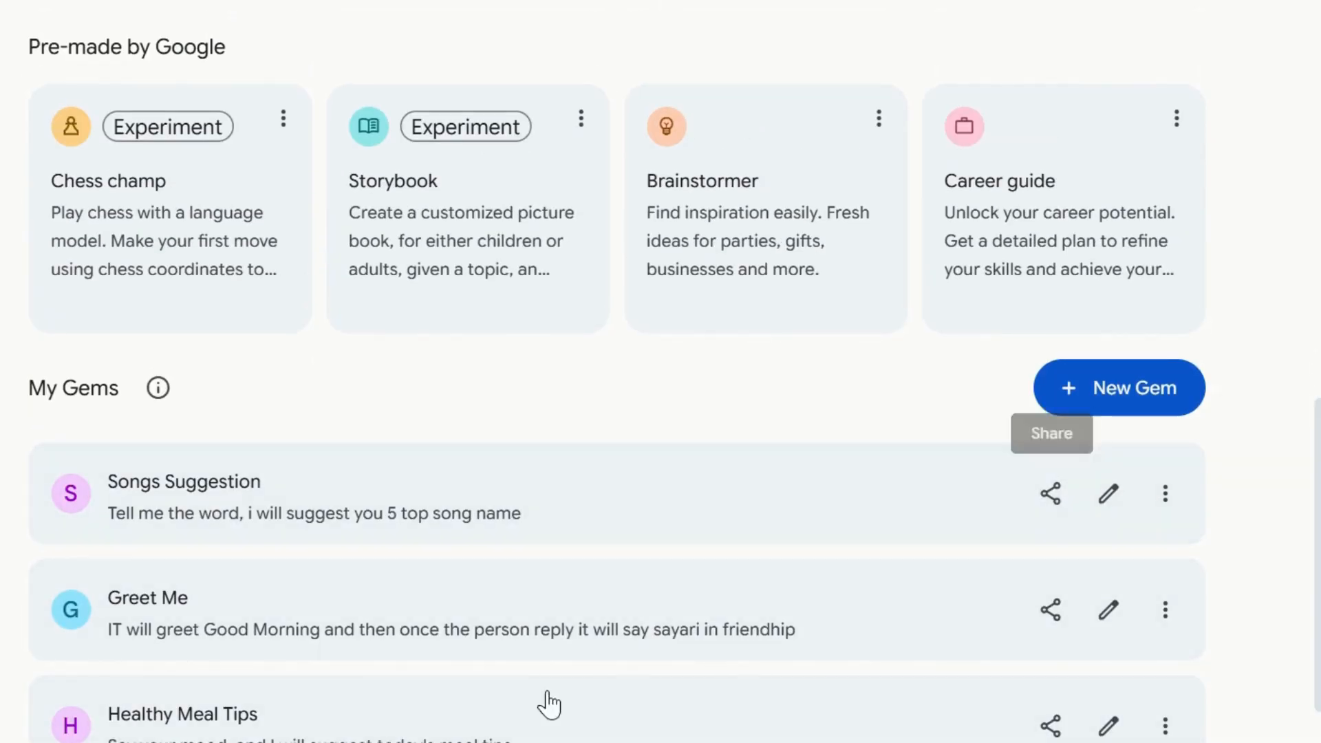
{"action": "left_click", "coordinate": [463, 629]}
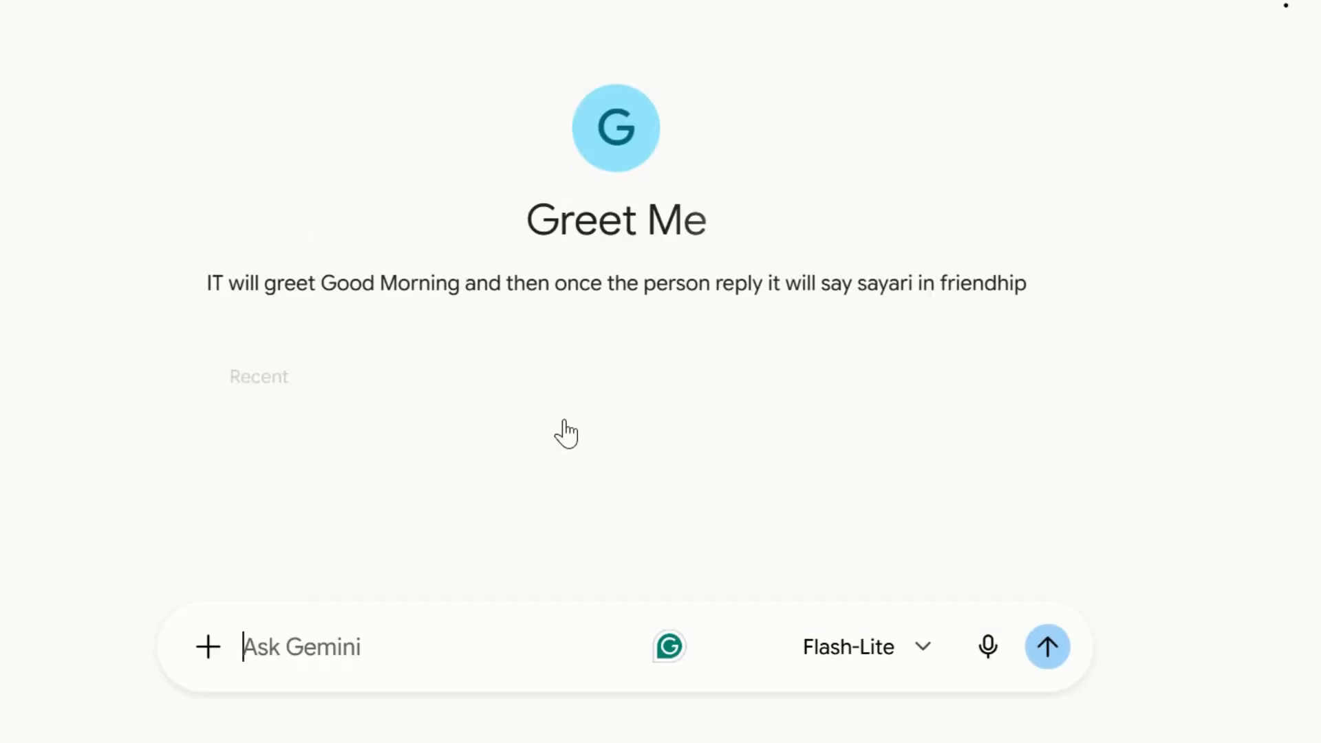
{"action": "left_click_drag", "start_coordinate": [196, 286], "coordinate": [751, 283]}
{"action": "left_click", "coordinate": [408, 303]}
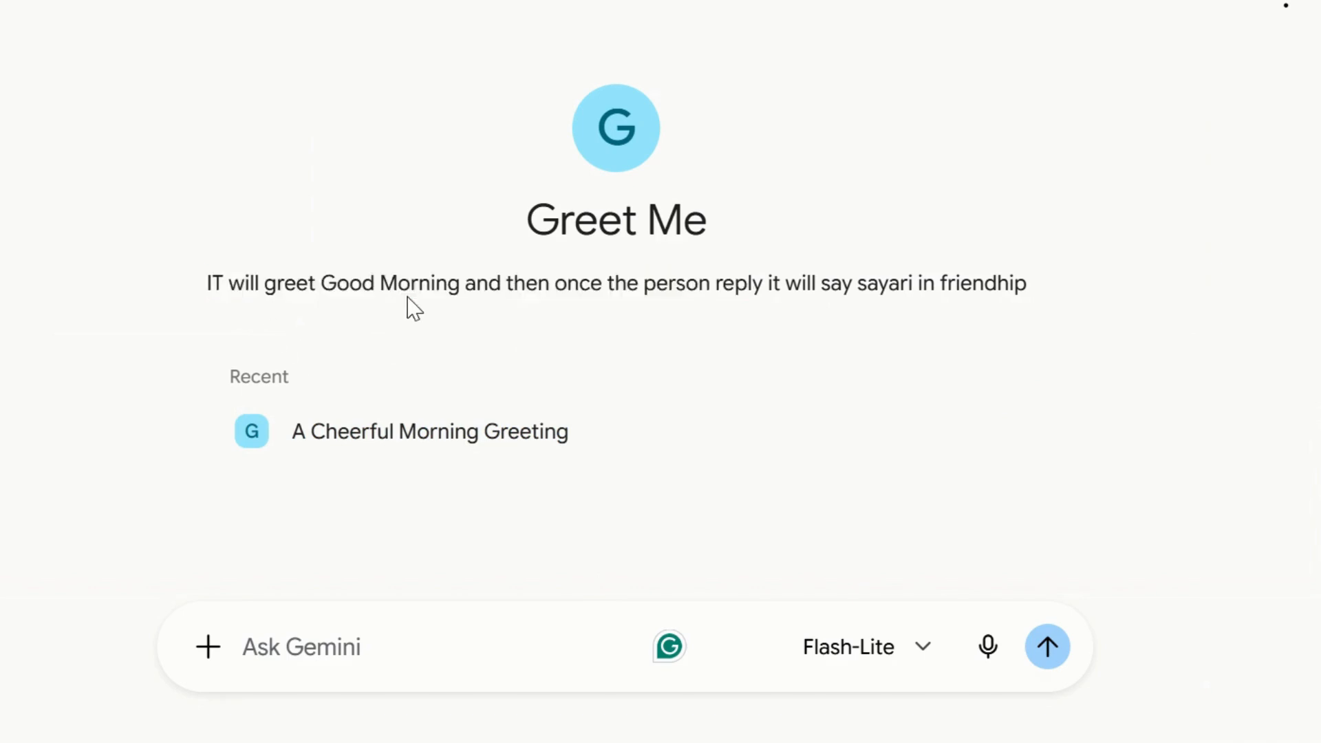
{"action": "left_click_drag", "start_coordinate": [791, 287], "coordinate": [359, 287]}
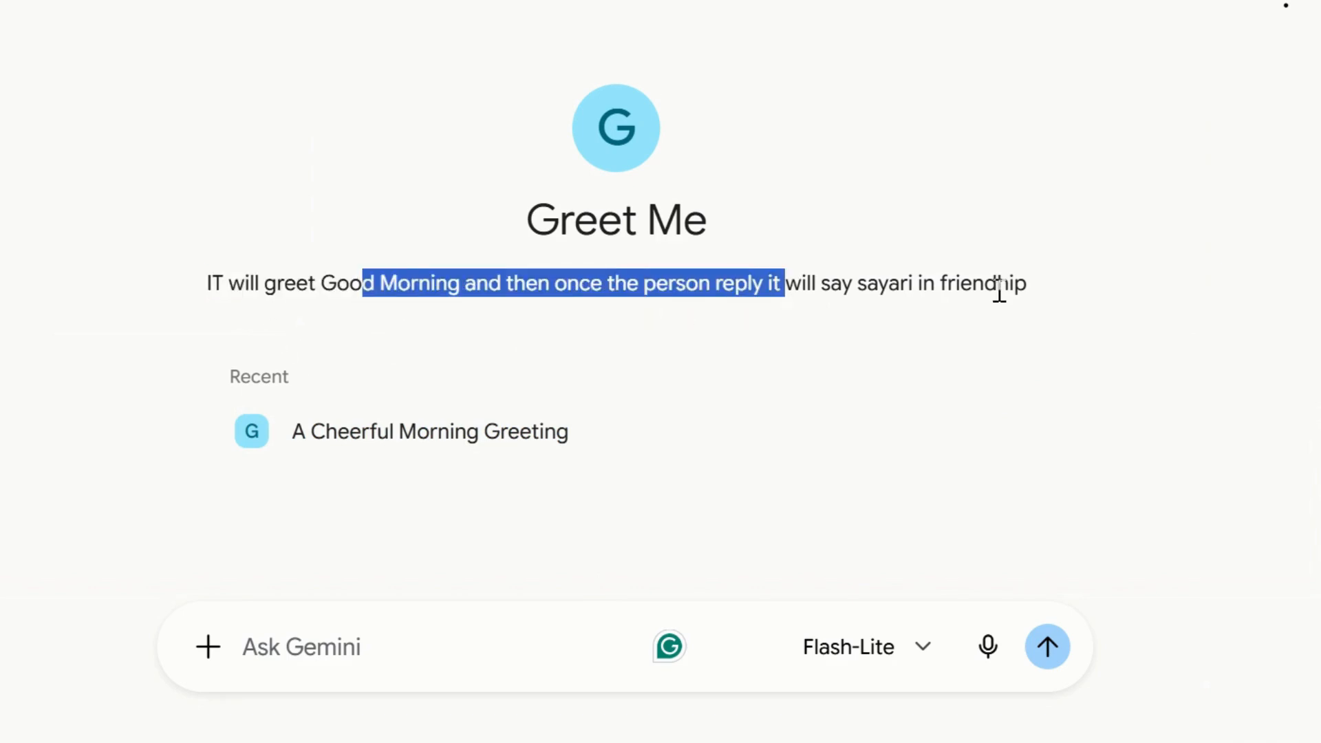
{"action": "left_click", "coordinate": [1028, 289]}
{"action": "left_click_drag", "start_coordinate": [1028, 289], "coordinate": [203, 286]}
Send Good Morning to the Greet Me Gem and follow up with How are you.
{"action": "left_click", "coordinate": [329, 665]}
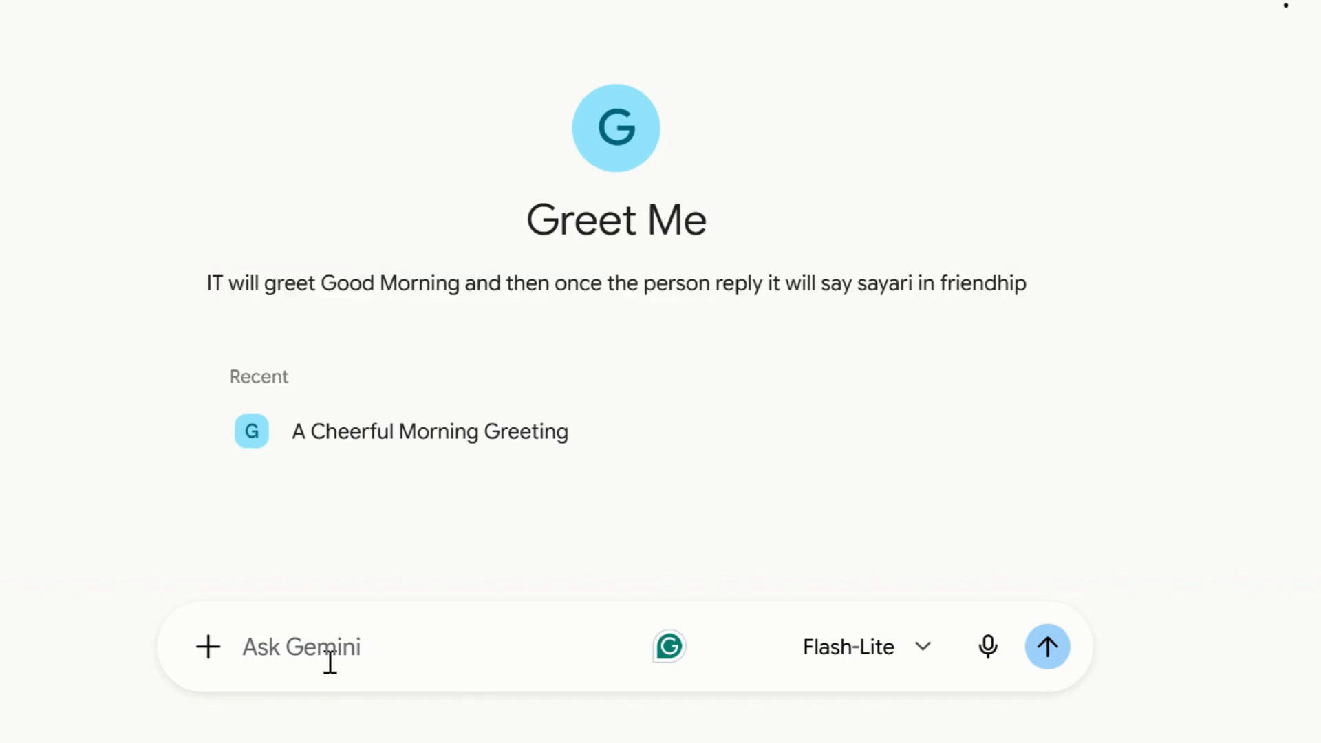
{"action": "type", "text": "Good Morning"}
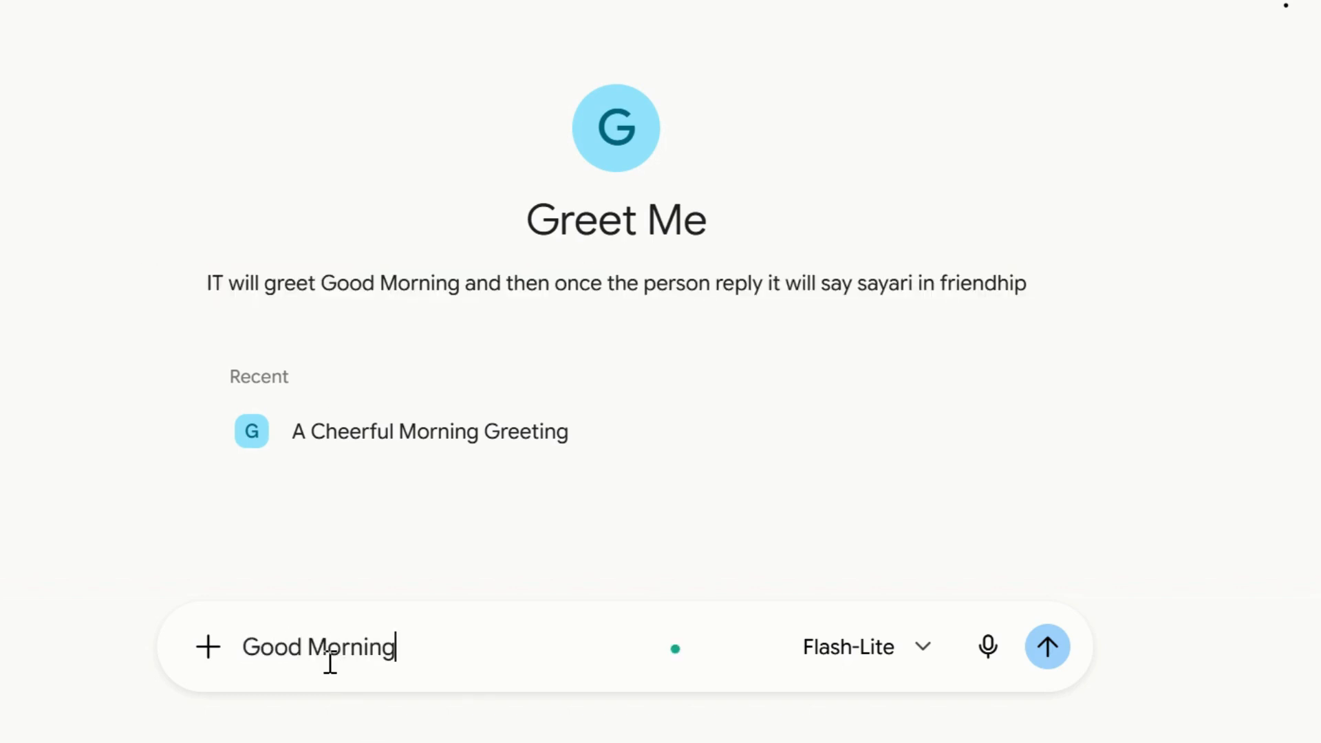
{"action": "key", "text": "Return"}
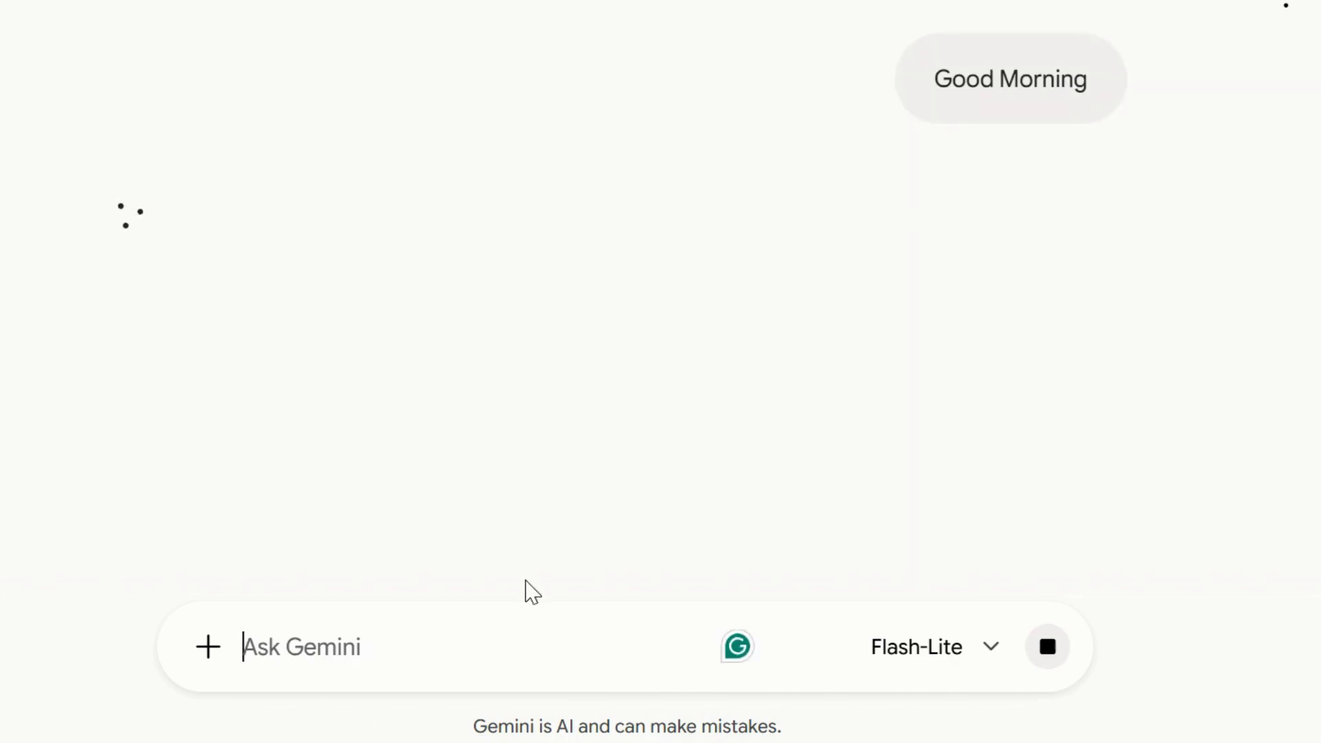
{"action": "type", "text": "How are you"}
{"action": "key", "text": "Return"}
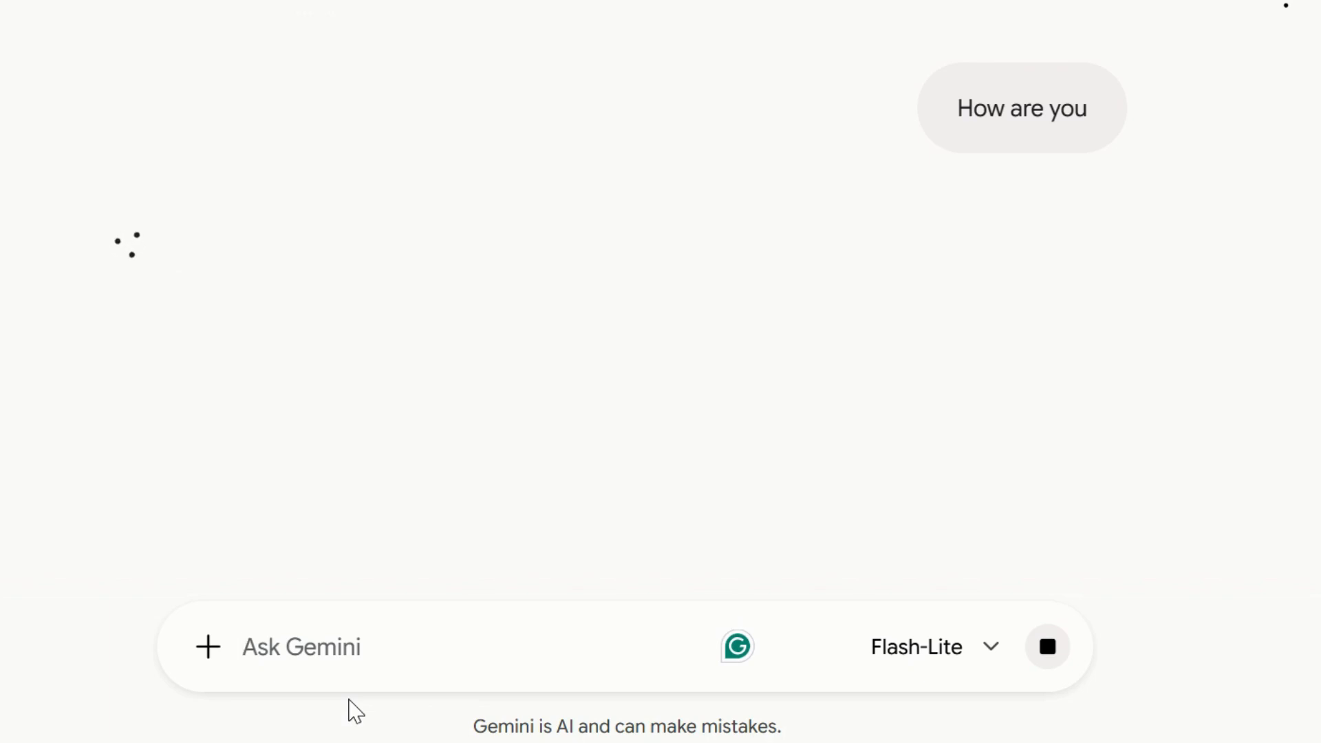
Highlight the Greet Me Gem's shayari reply to review it.
{"action": "left_click_drag", "start_coordinate": [124, 344], "coordinate": [607, 343]}
{"action": "left_click_drag", "start_coordinate": [127, 313], "coordinate": [782, 360]}
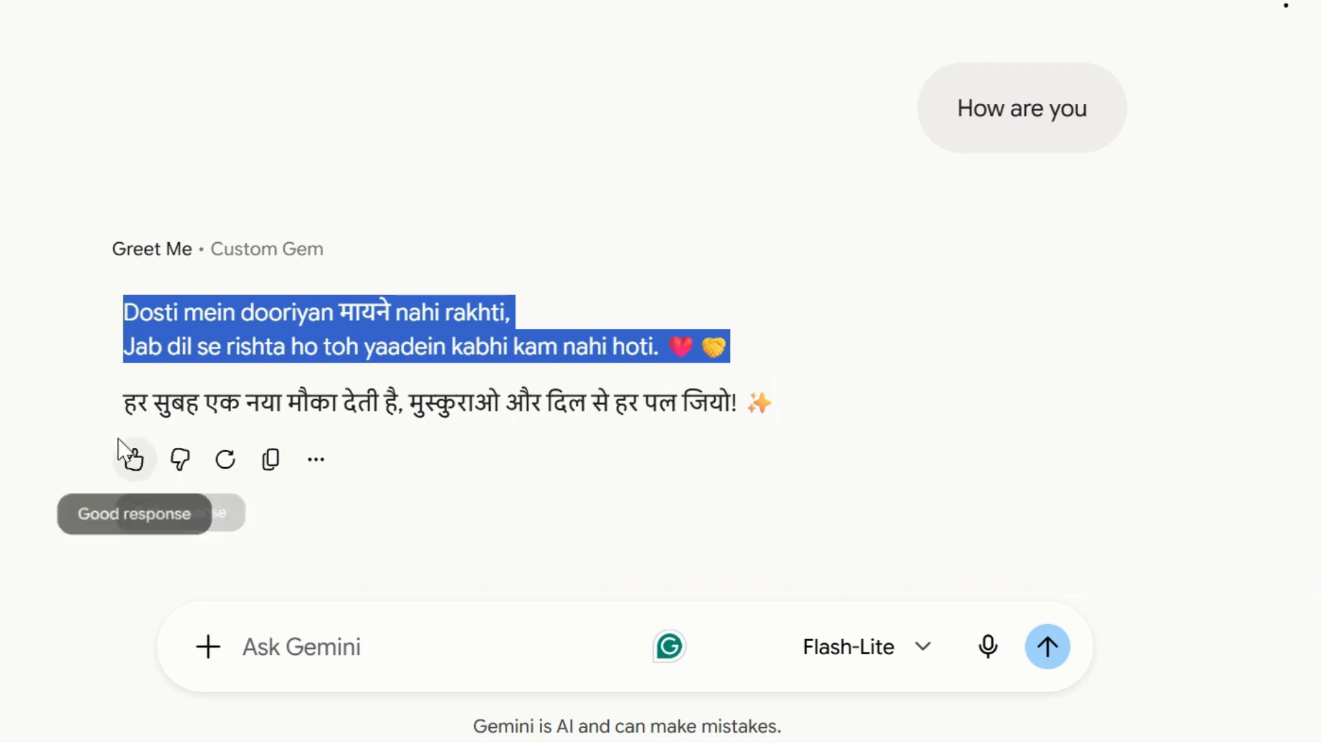
{"action": "left_click_drag", "start_coordinate": [138, 402], "coordinate": [776, 405]}
{"action": "left_click_drag", "start_coordinate": [127, 303], "coordinate": [753, 388]}
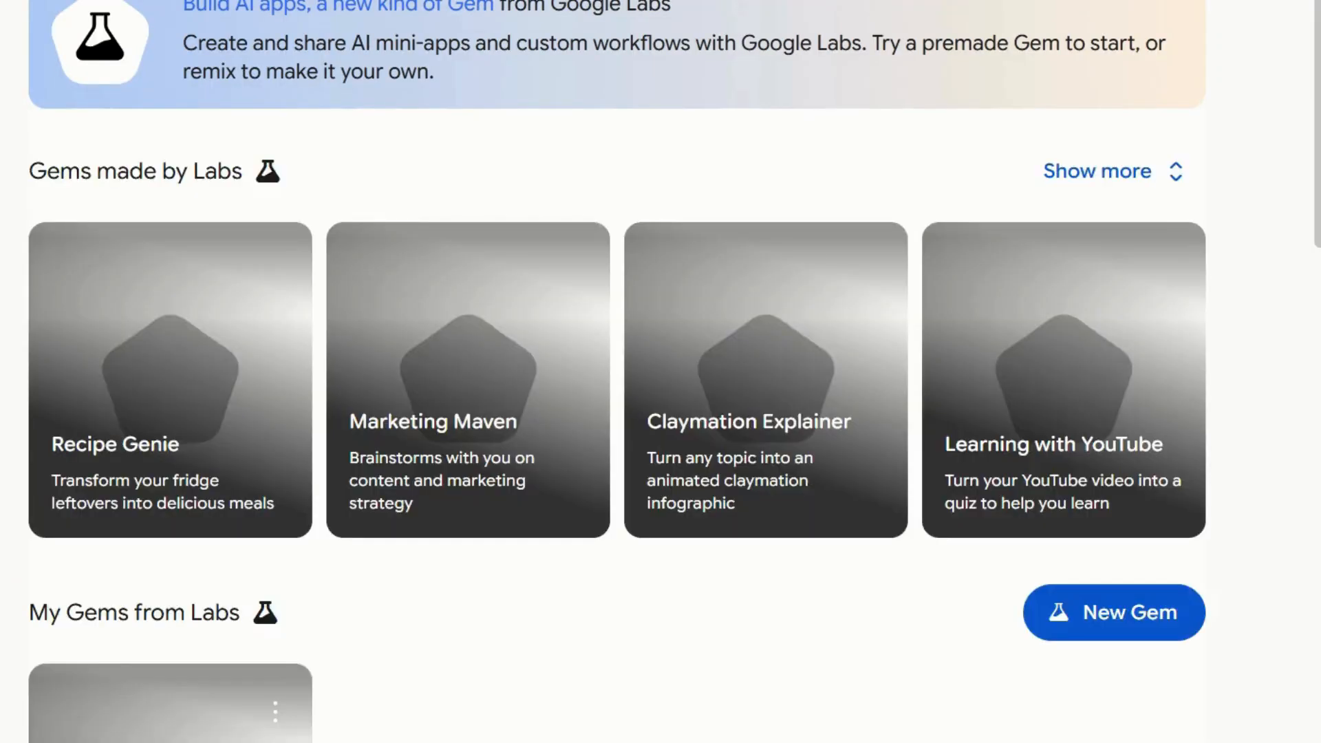
Open the Healthy Meal Tips Gem, highlight its description, and send Happy.
{"action": "scroll", "coordinate": [1020, 587], "scroll_direction": "down", "scroll_amount": 10}
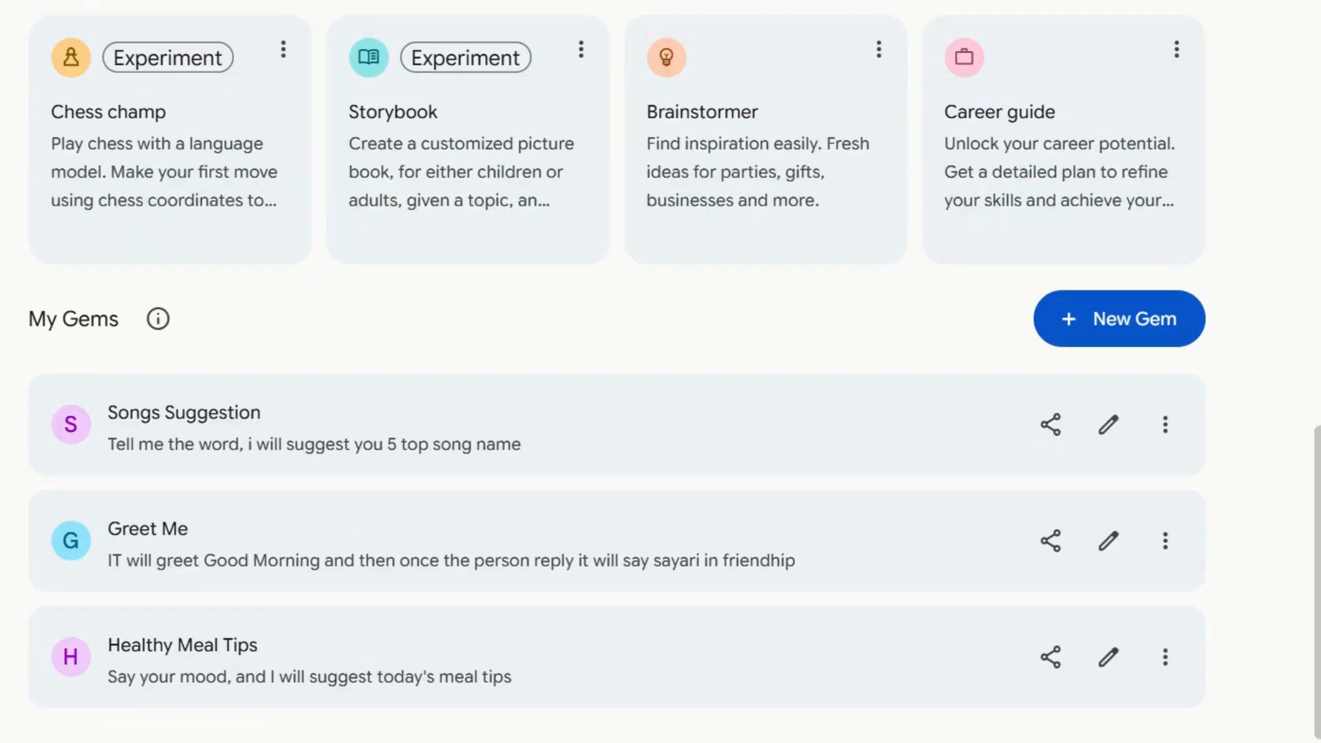
{"action": "left_click", "coordinate": [867, 604]}
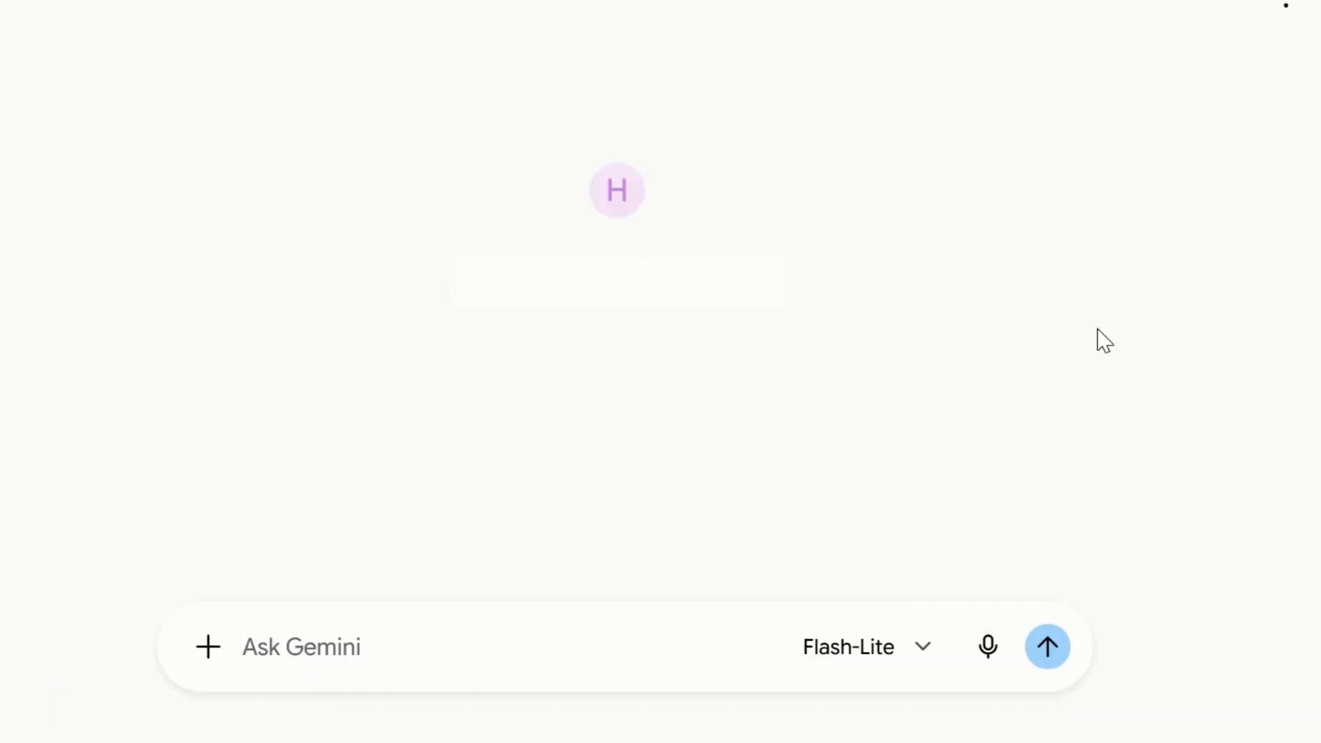
{"action": "left_click_drag", "start_coordinate": [389, 243], "coordinate": [858, 253]}
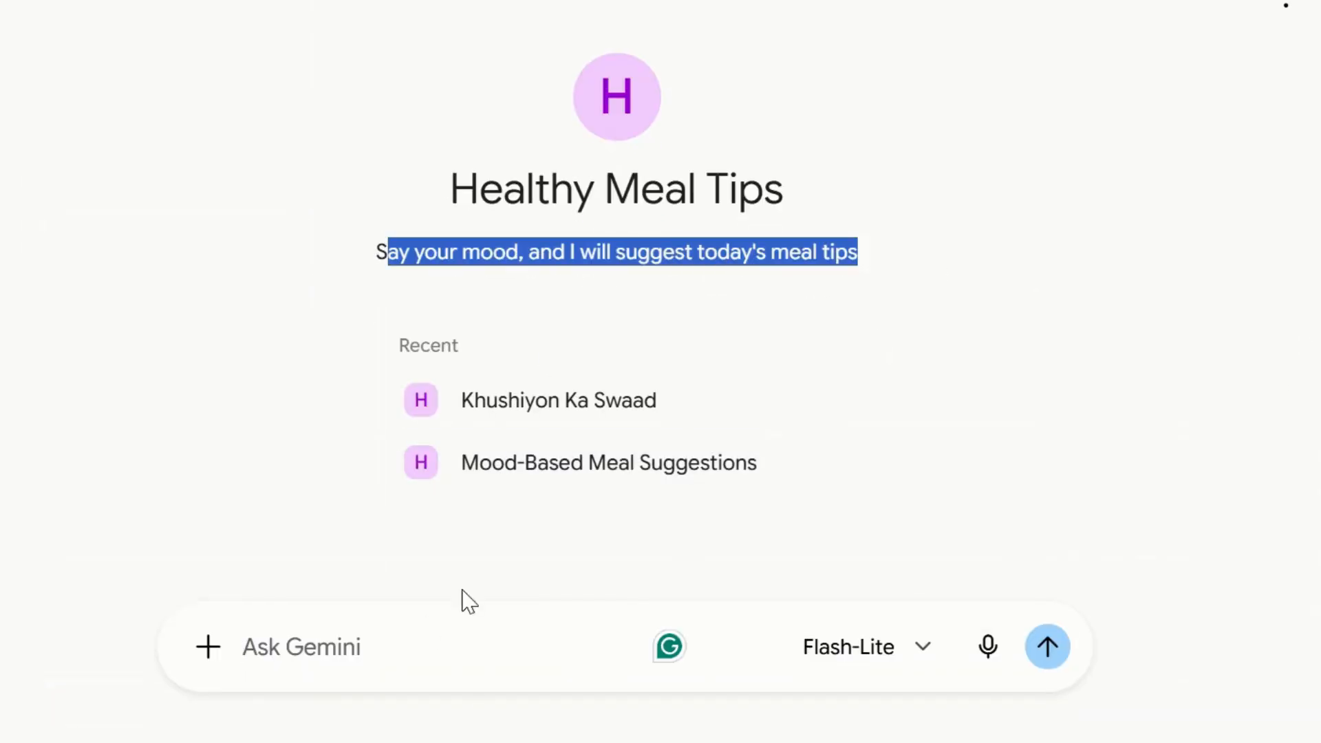
{"action": "left_click", "coordinate": [310, 631]}
{"action": "type", "text": "Happy"}
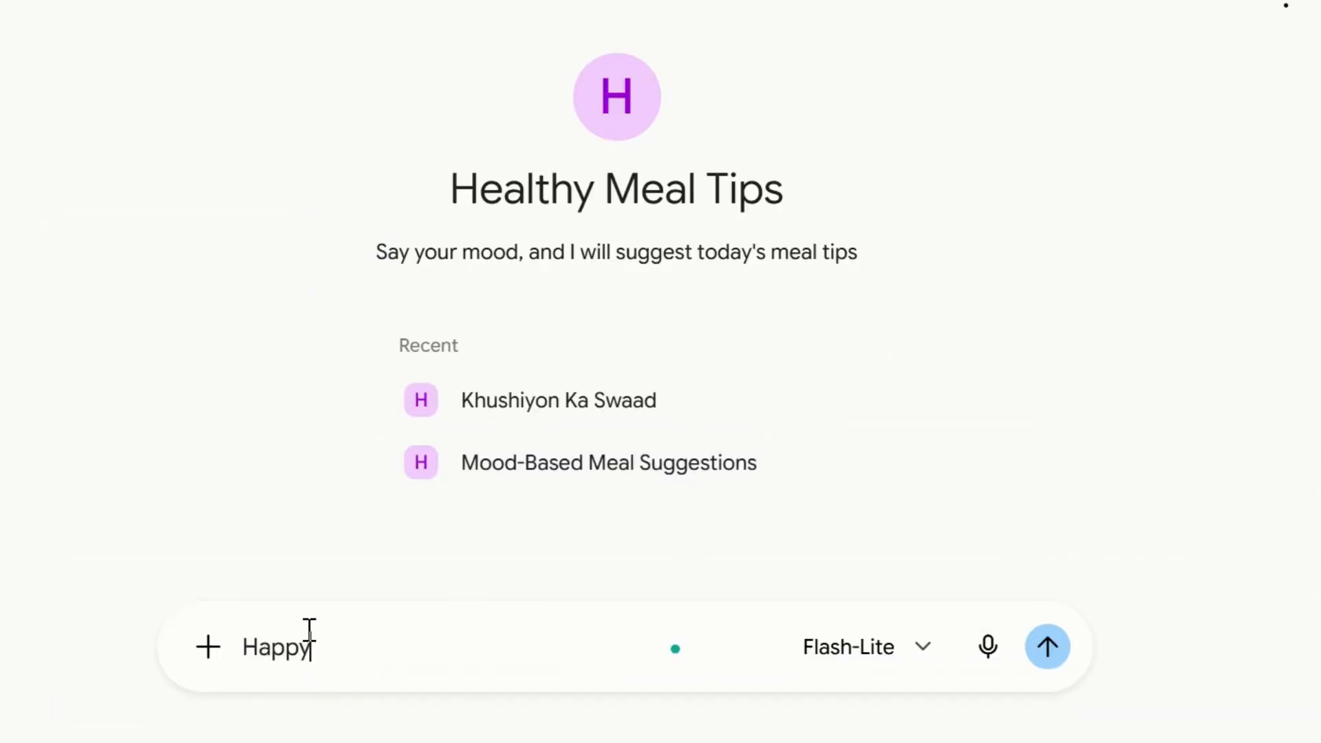
{"action": "key", "text": "Return"}
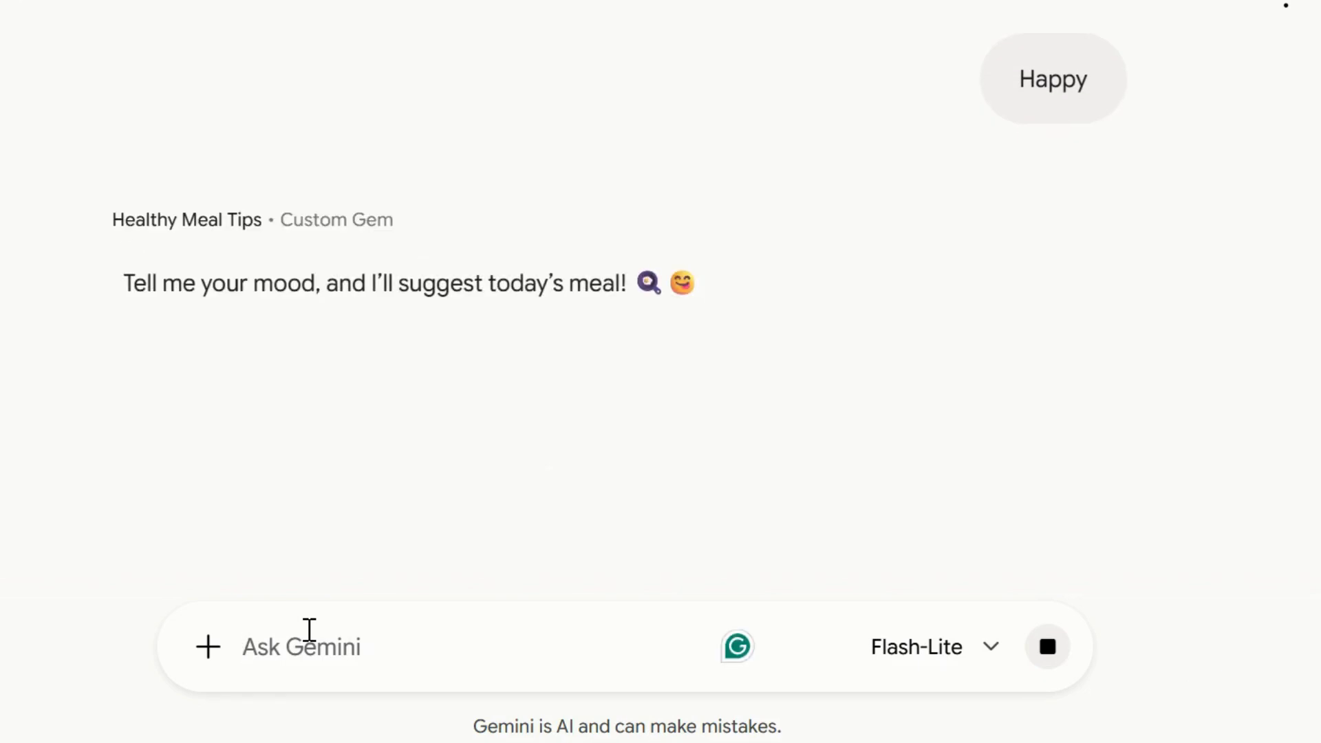
Send Happy moood to the Healthy Meal Tips Gem and highlight its follow-up question.
{"action": "type", "text": "Happy moood"}
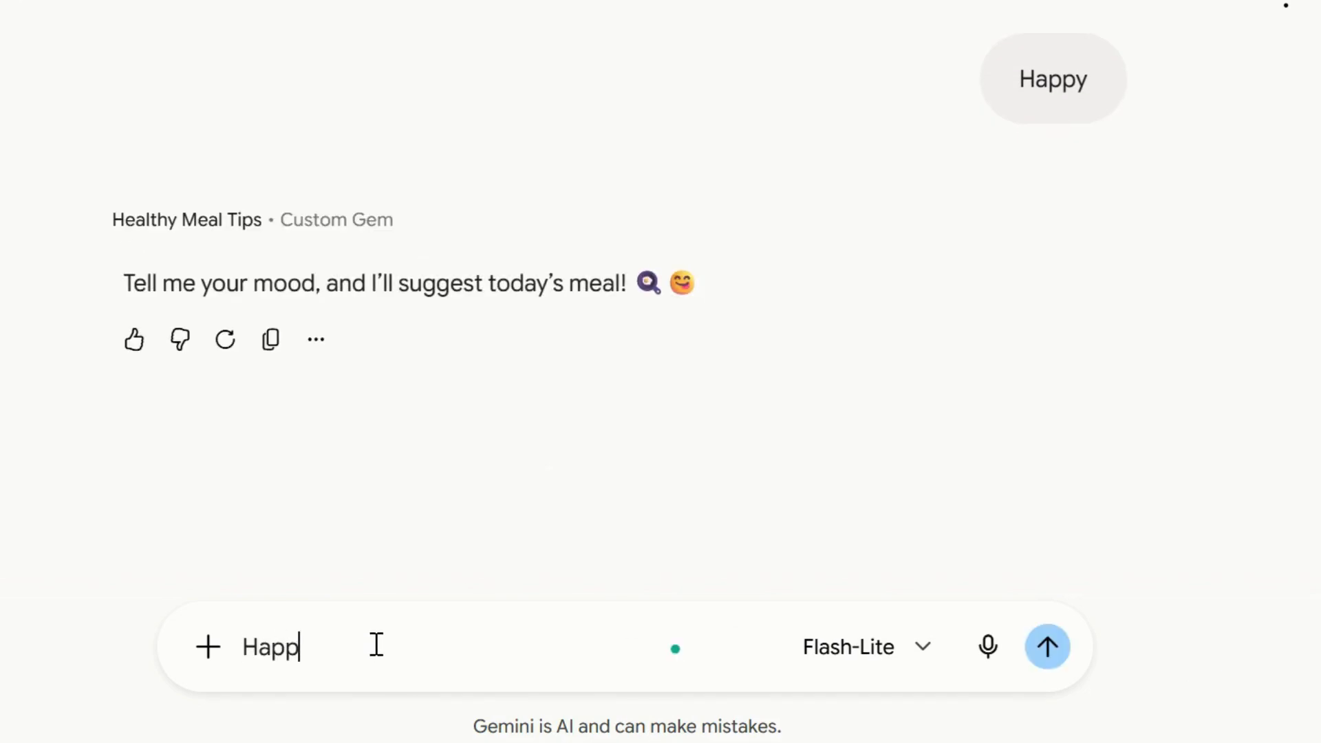
{"action": "key", "text": "Return"}
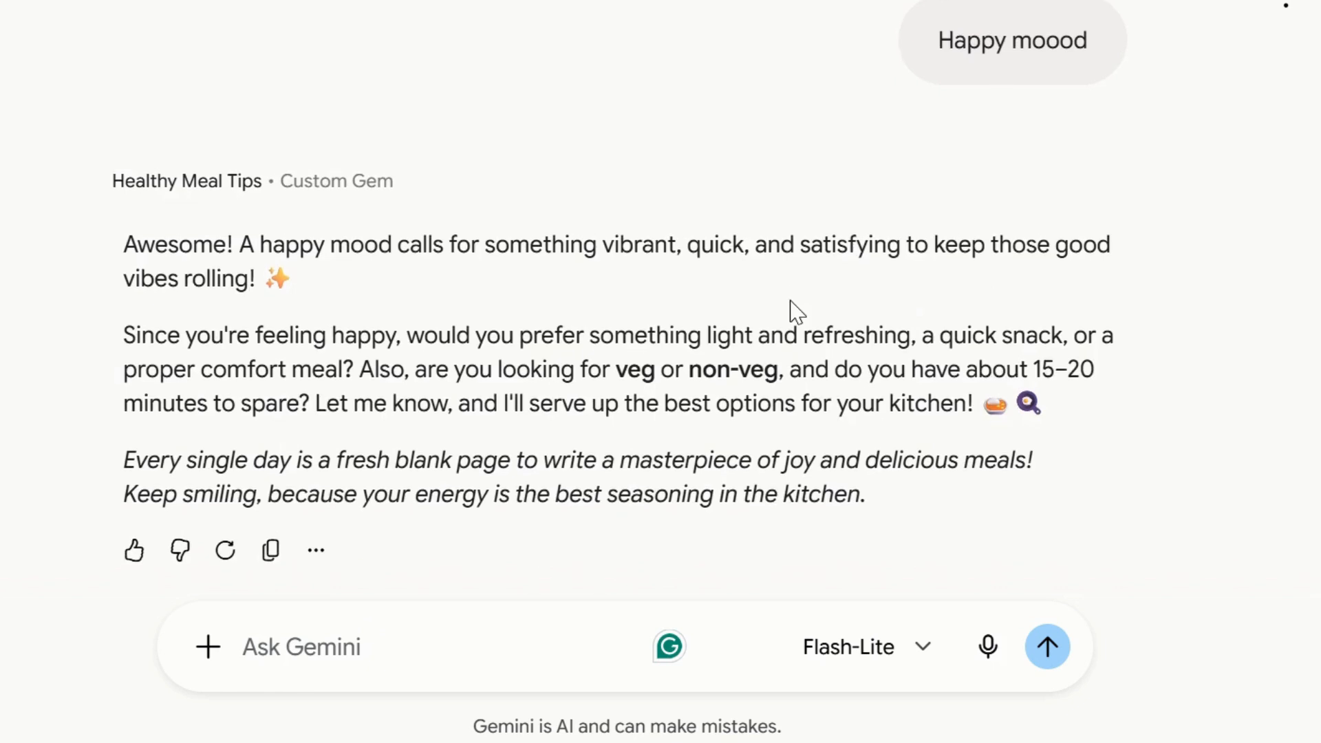
{"action": "left_click_drag", "start_coordinate": [375, 369], "coordinate": [1076, 369]}
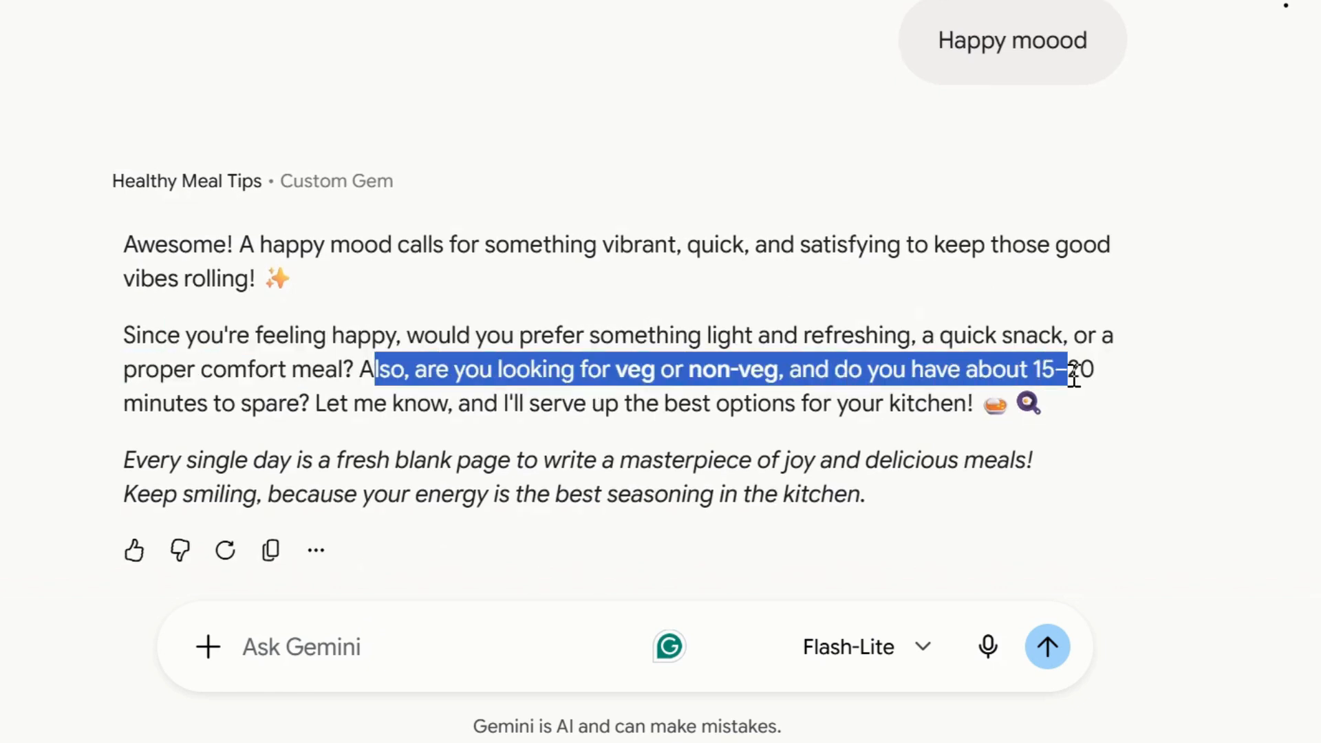
Reply veg to the Healthy Meal Tips Gem and scroll through the suggested meals.
{"action": "left_click", "coordinate": [354, 647]}
{"action": "type", "text": "veg"}
{"action": "key", "text": "Return"}
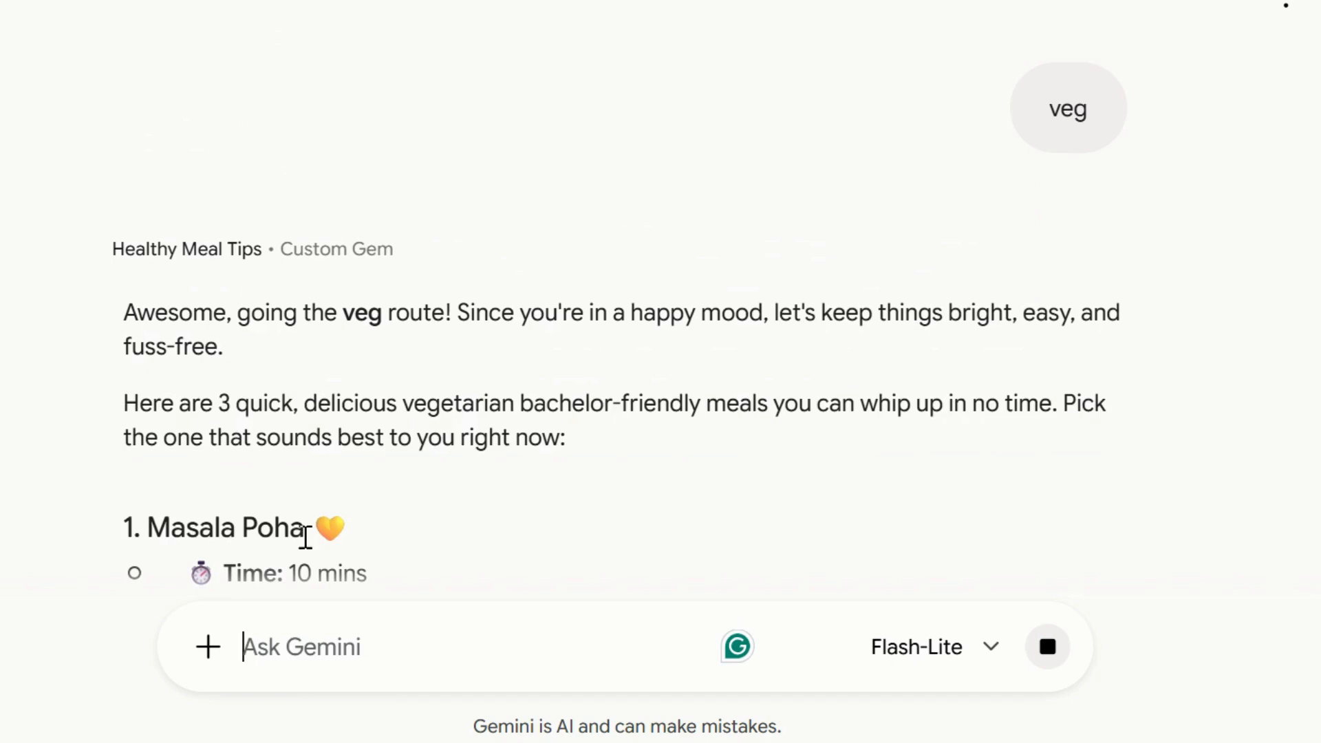
{"action": "scroll", "coordinate": [213, 392], "scroll_direction": "down", "scroll_amount": 5}
{"action": "scroll", "coordinate": [214, 393], "scroll_direction": "down", "scroll_amount": 8}
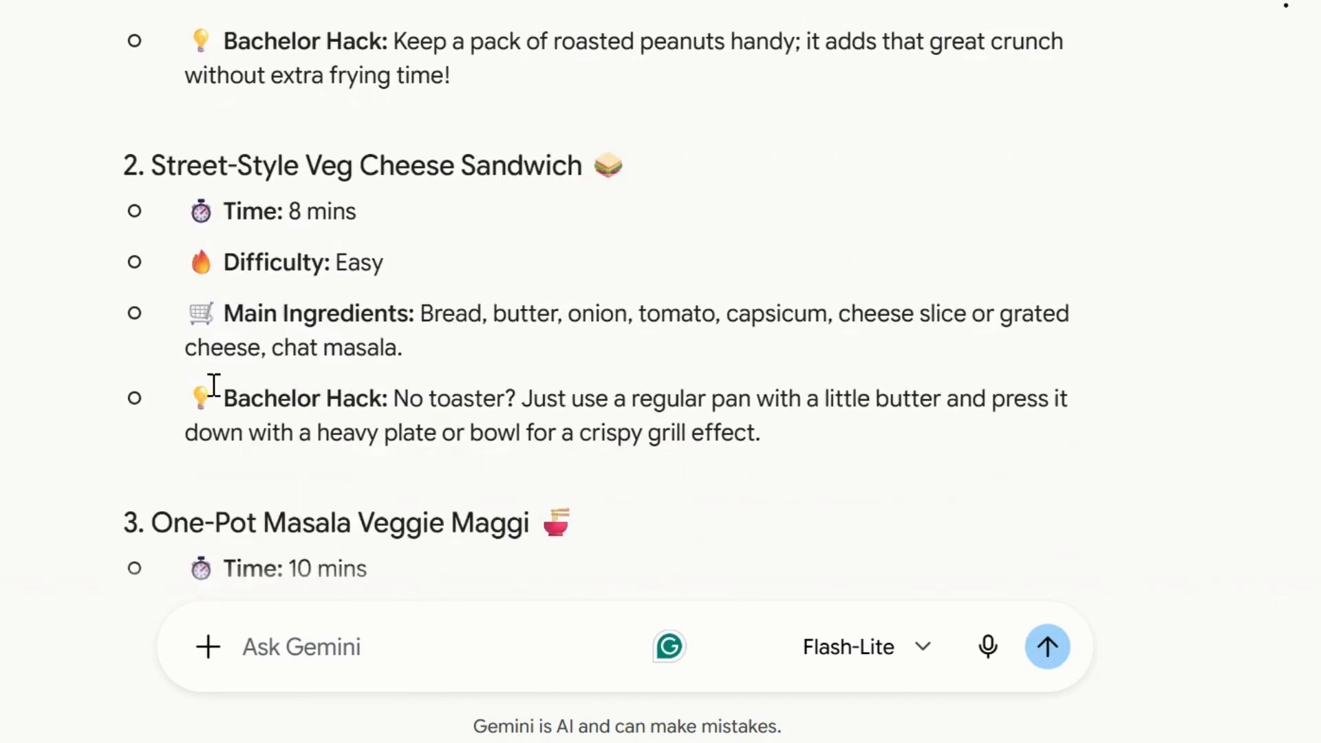
Share the Songs Suggestion Gem with a recipient's e-mail address and open its options menu.
{"action": "scroll", "coordinate": [213, 387], "scroll_direction": "down", "scroll_amount": 1}
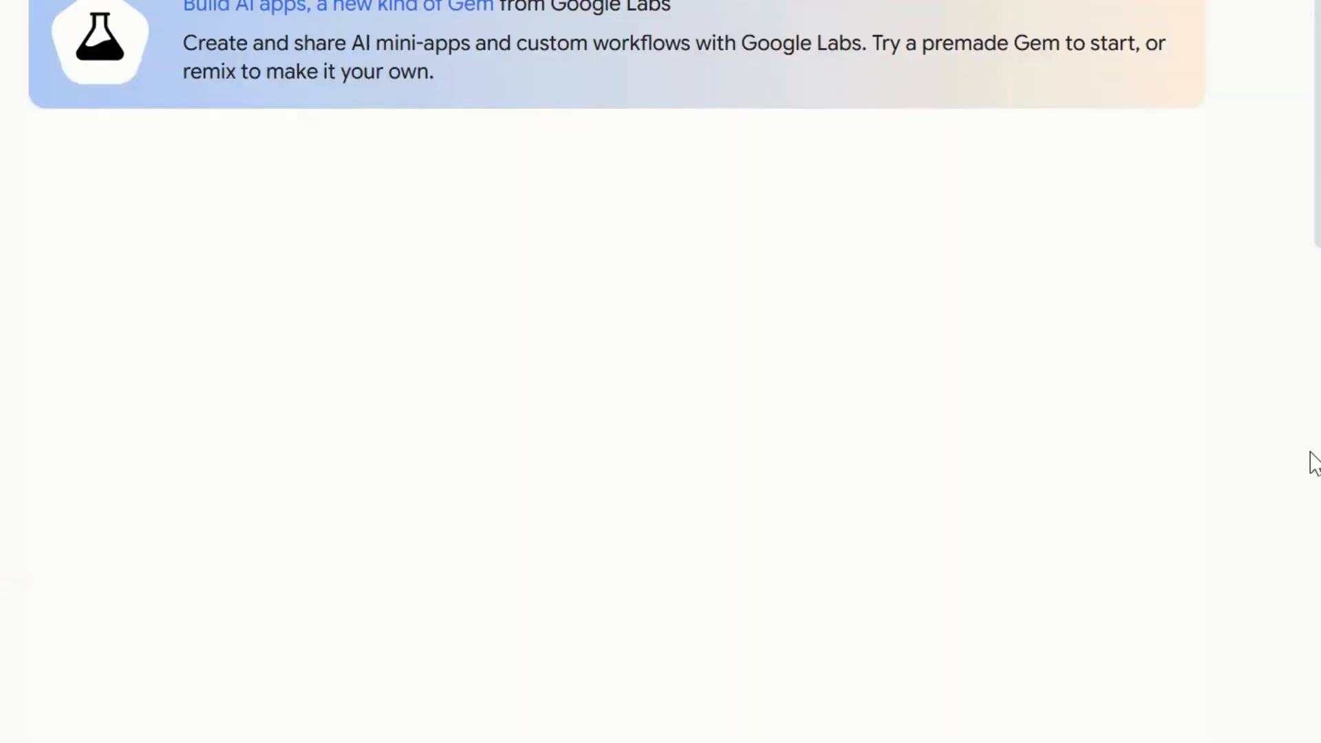
{"action": "scroll", "coordinate": [1314, 131], "scroll_direction": "down", "scroll_amount": 15}
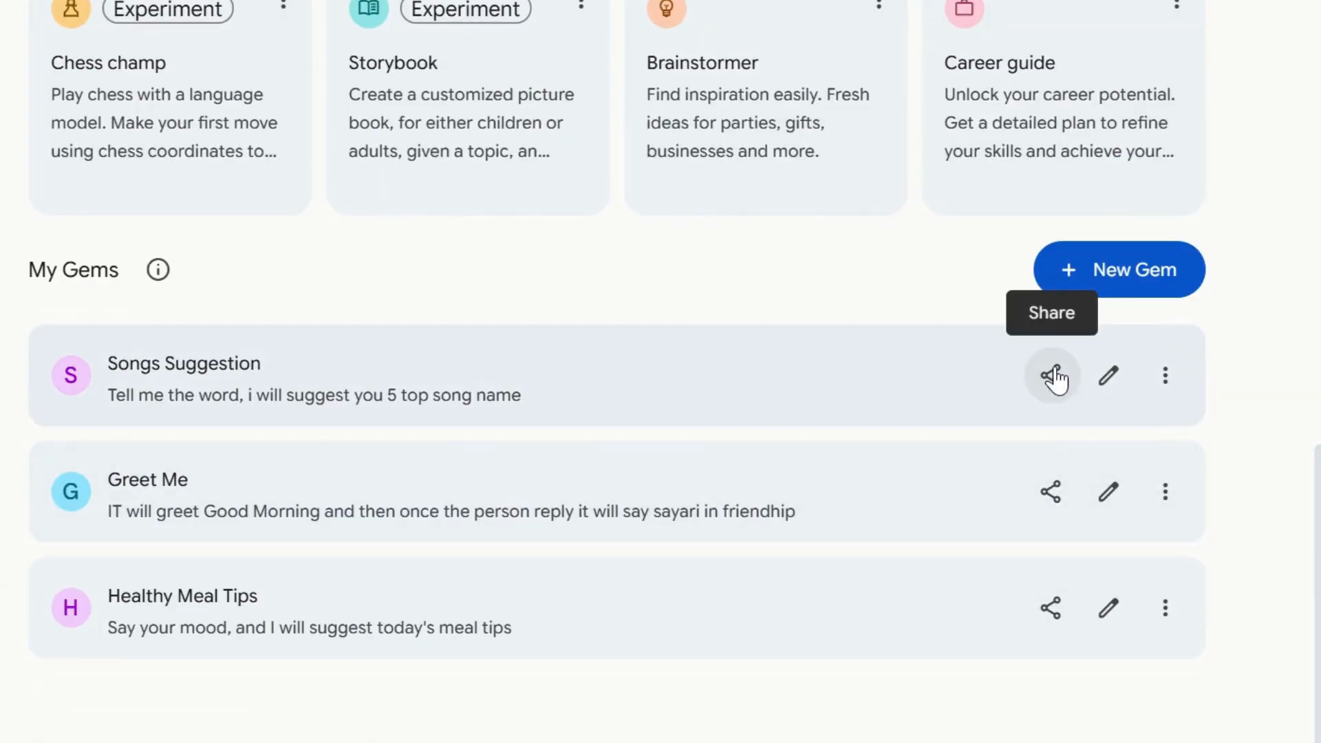
{"action": "left_click", "coordinate": [1050, 375]}
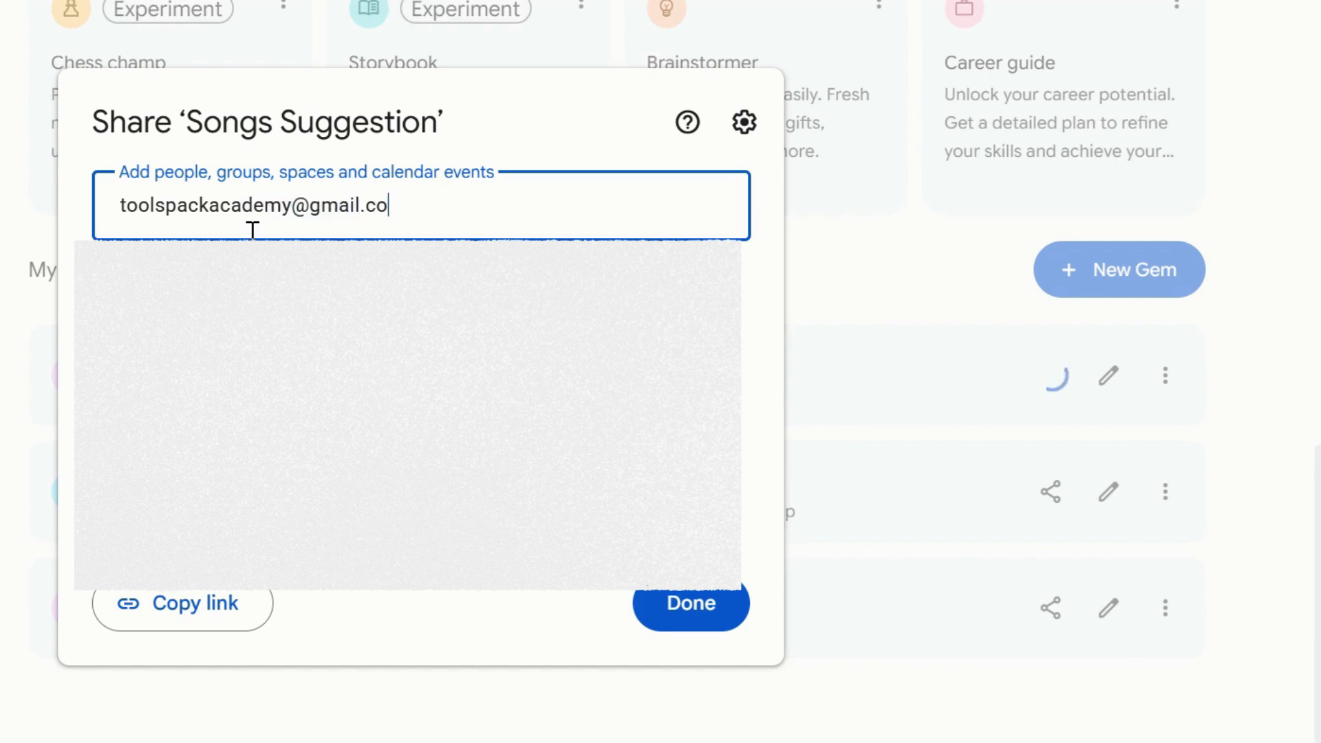
{"action": "left_click", "coordinate": [716, 610]}
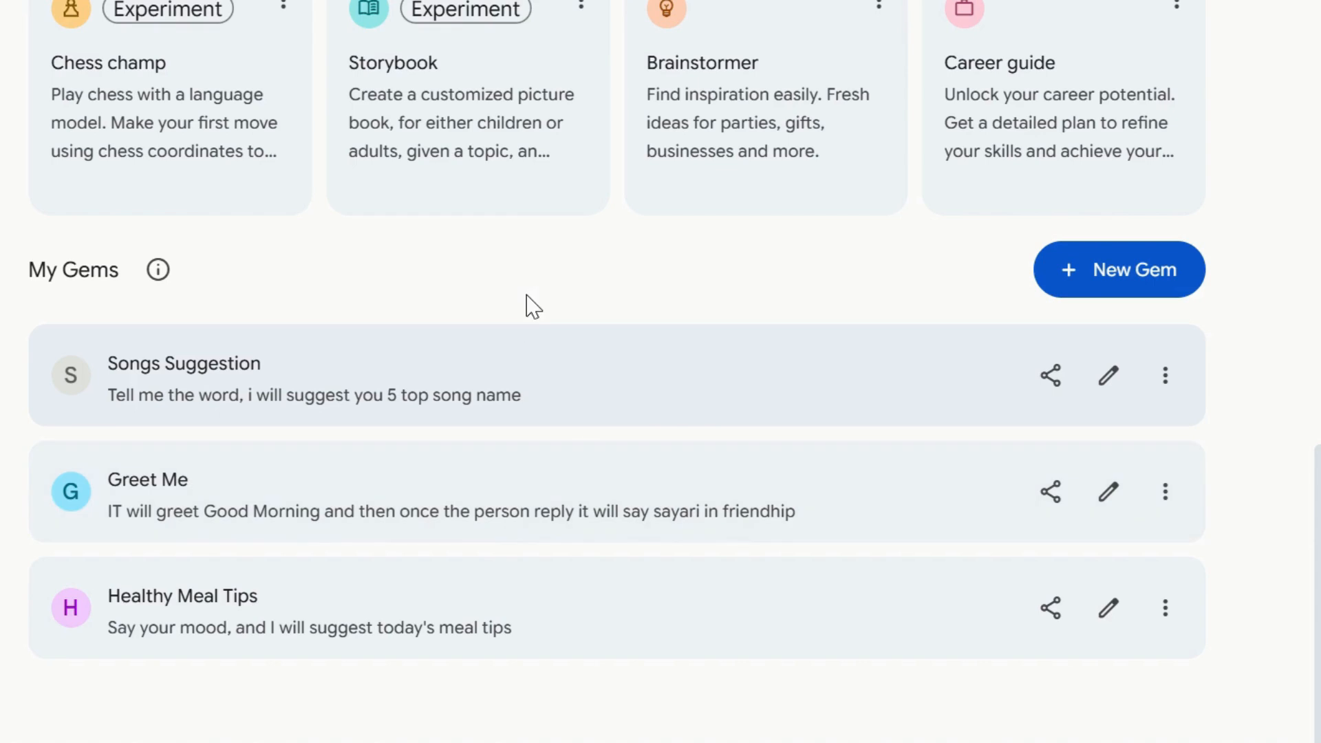
{"action": "left_click", "coordinate": [1163, 377]}
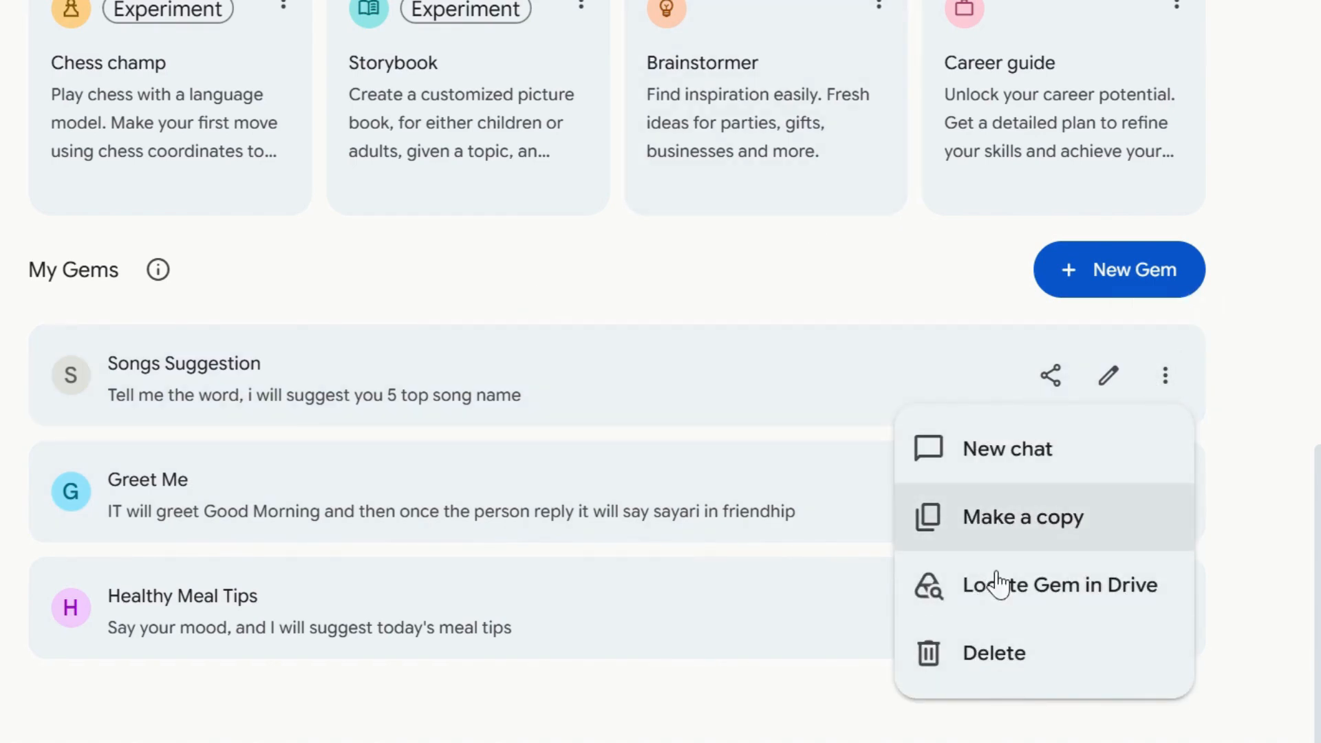
{"action": "left_click", "coordinate": [625, 272]}
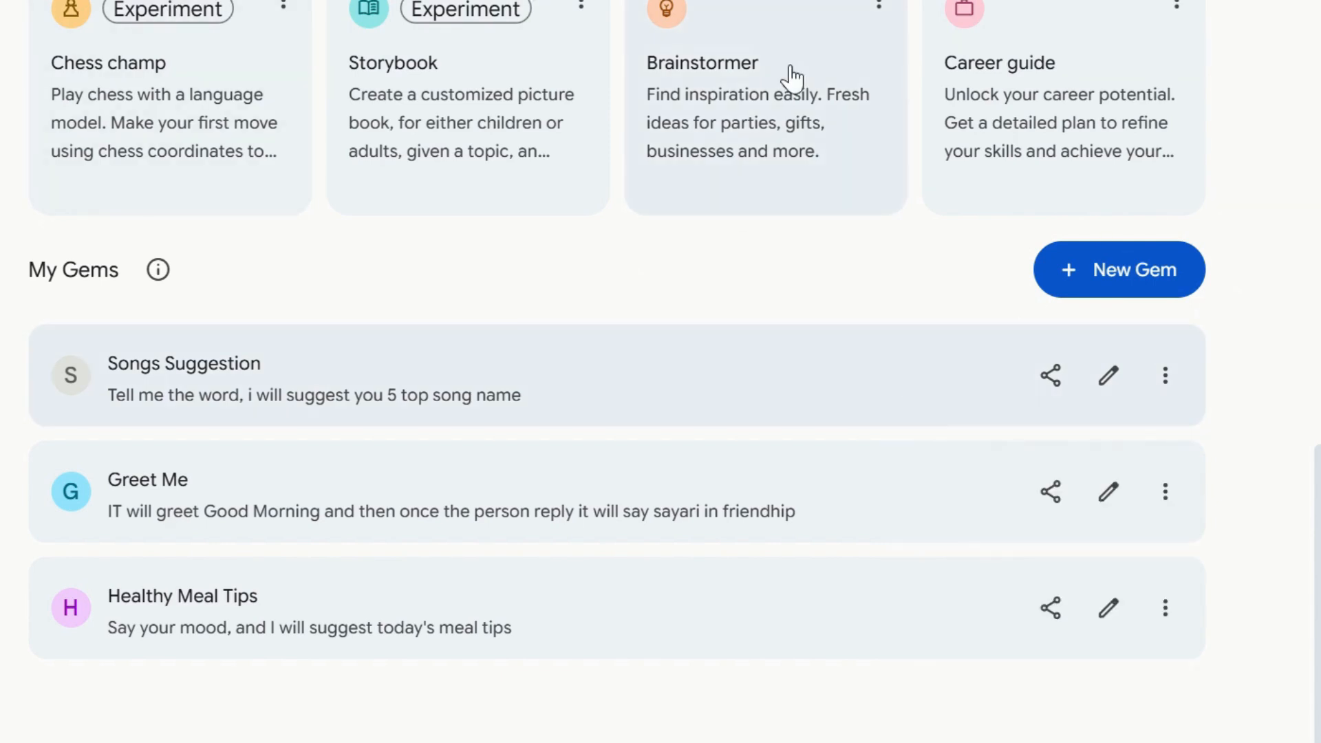